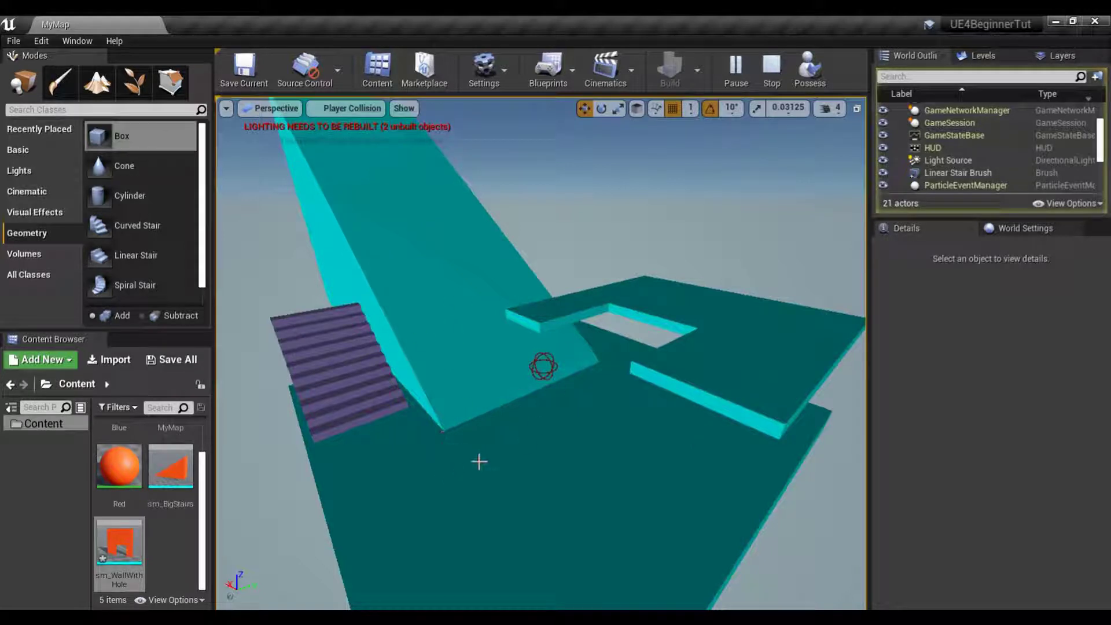
- Switch to the browser, pause the Unreal Engine 4 Basic House video, and return to Unreal Editor
key("alt+Tab")
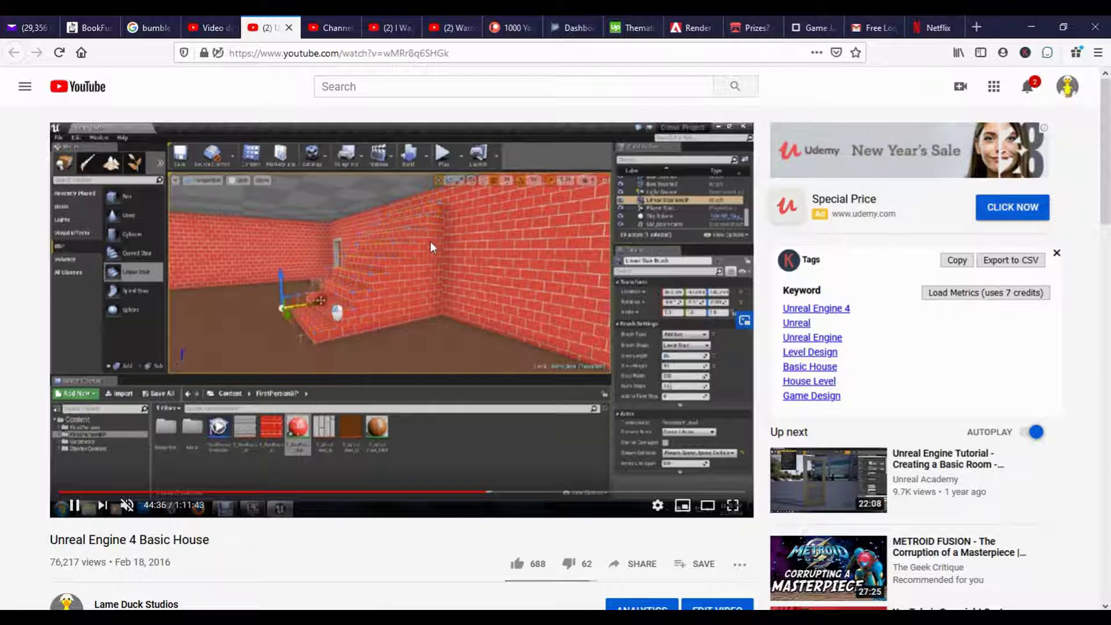
key("space")
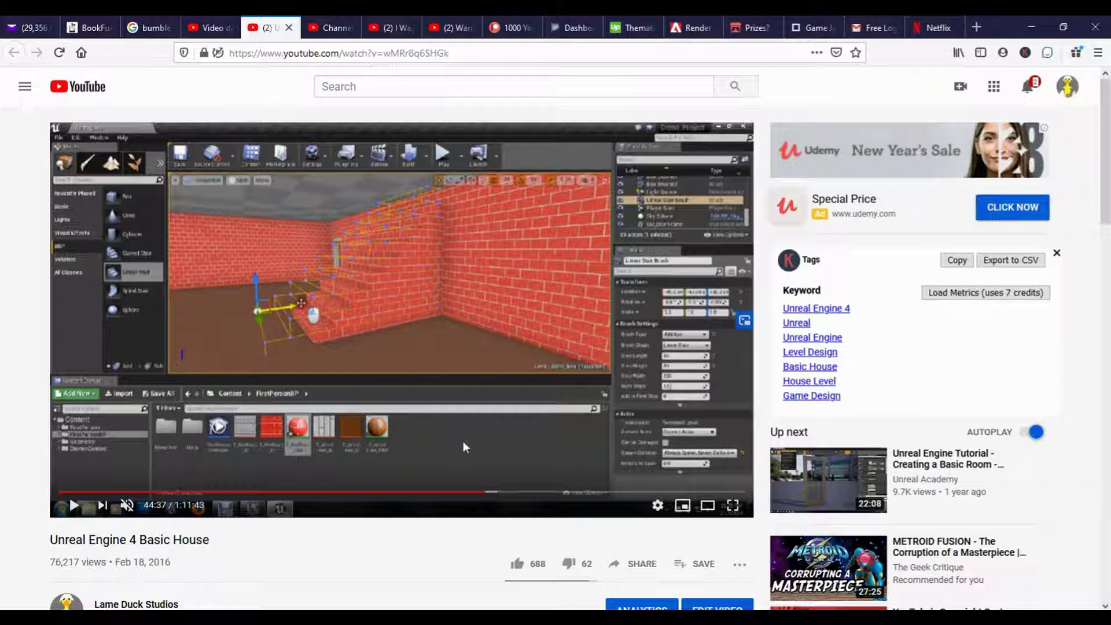
mouse_move(496, 617)
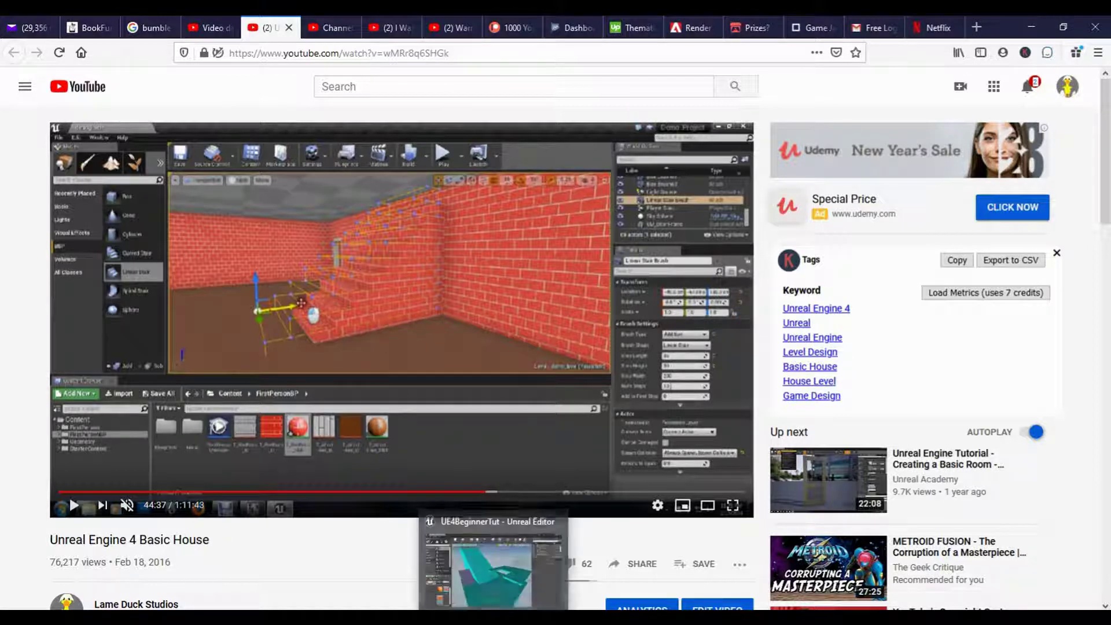
left_click(503, 591)
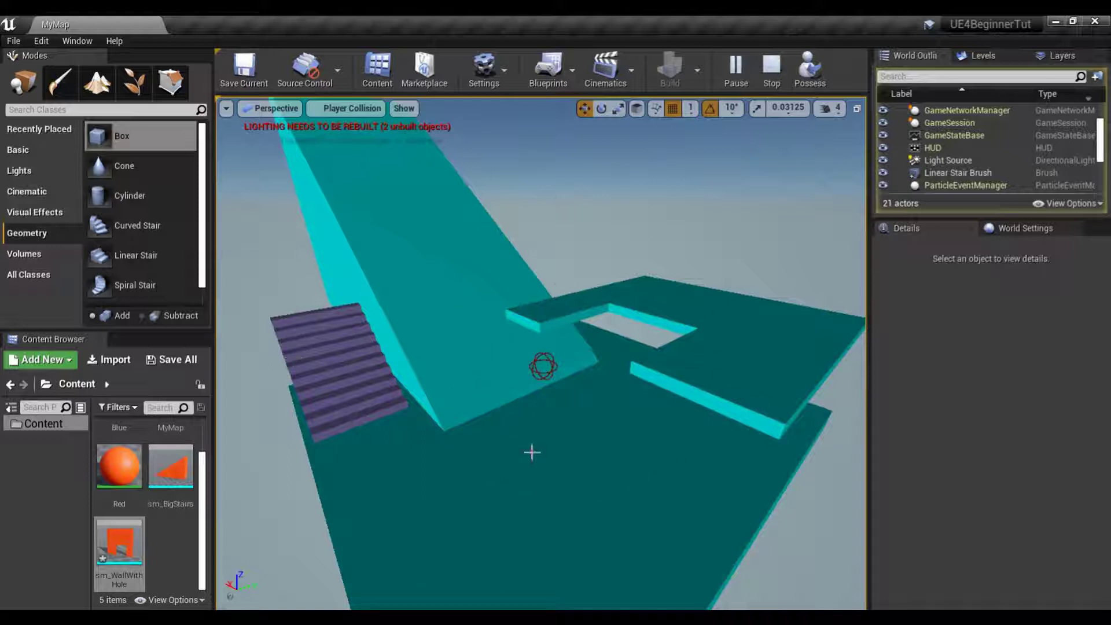
- Change the perspective viewport's view mode from Player Collision to Lit
right_click_drag(532, 446, 532, 445)
right_click_drag(482, 310, 482, 310)
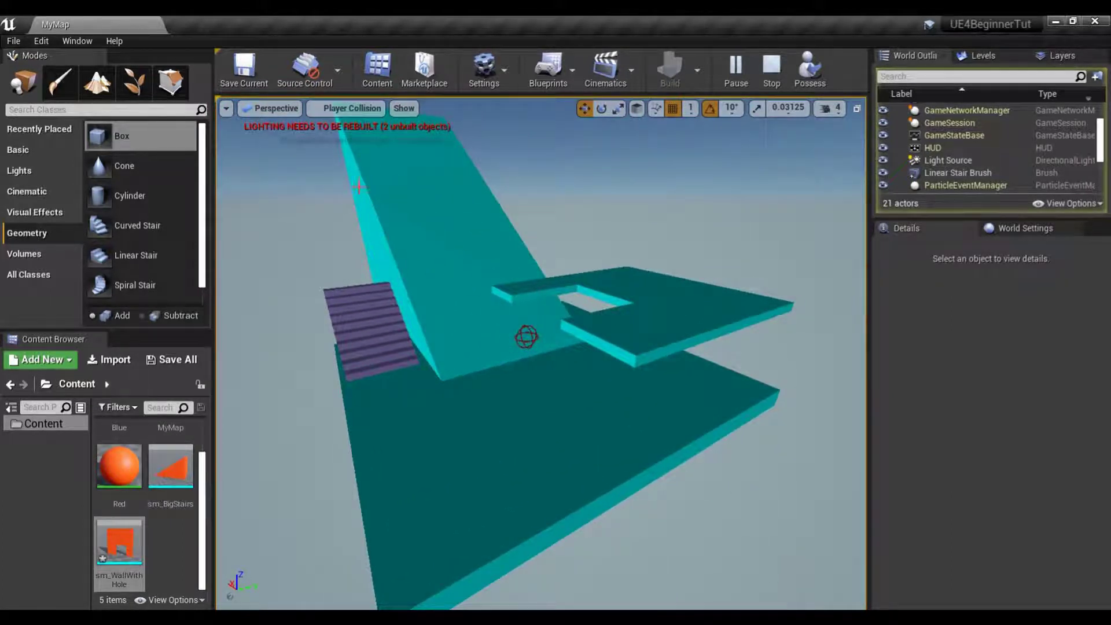
left_click(342, 114)
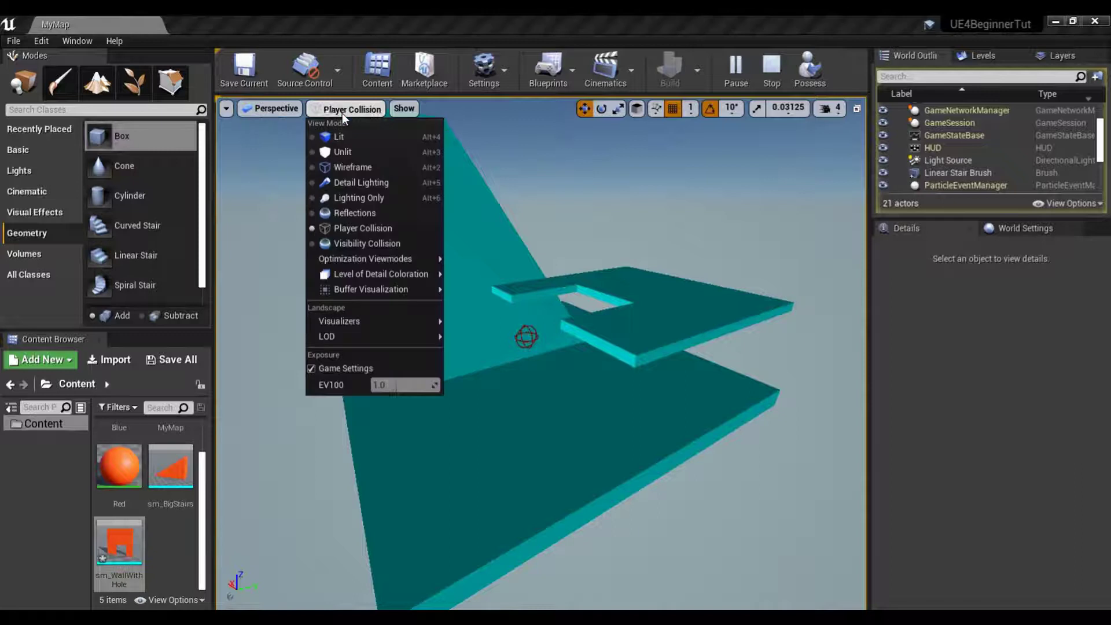
left_click(342, 134)
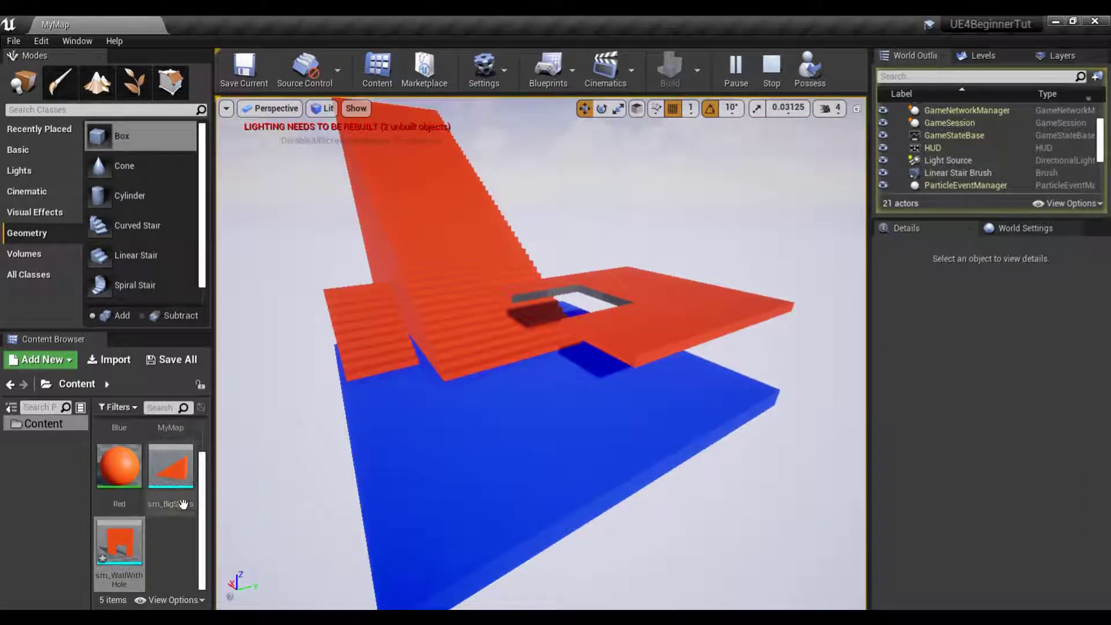
- Look through the existing materials, map and static meshes in the Content folder
scroll(158, 537, "up", 1)
scroll(158, 537, "down", 1)
scroll(158, 536, "up", 1)
scroll(157, 536, "down", 1)
scroll(155, 453, "up", 1)
scroll(155, 453, "down", 1)
scroll(155, 453, "up", 1)
mouse_move(123, 441)
mouse_move(153, 553)
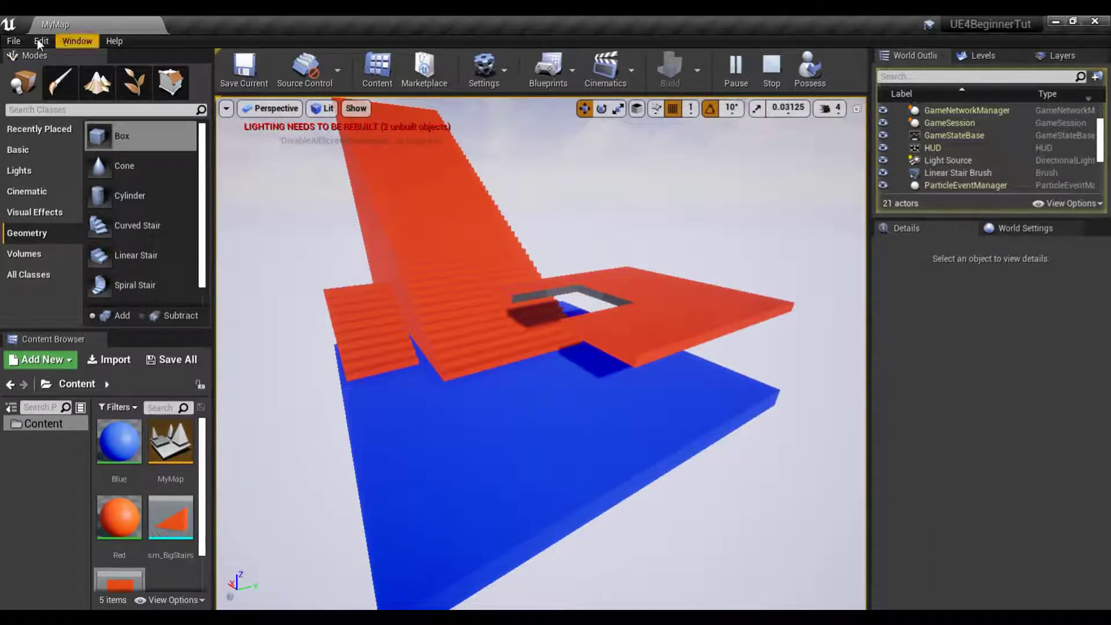
- Stop the running play session and create a new level from Empty Level without saving MyMap_BuiltData
key("Escape")
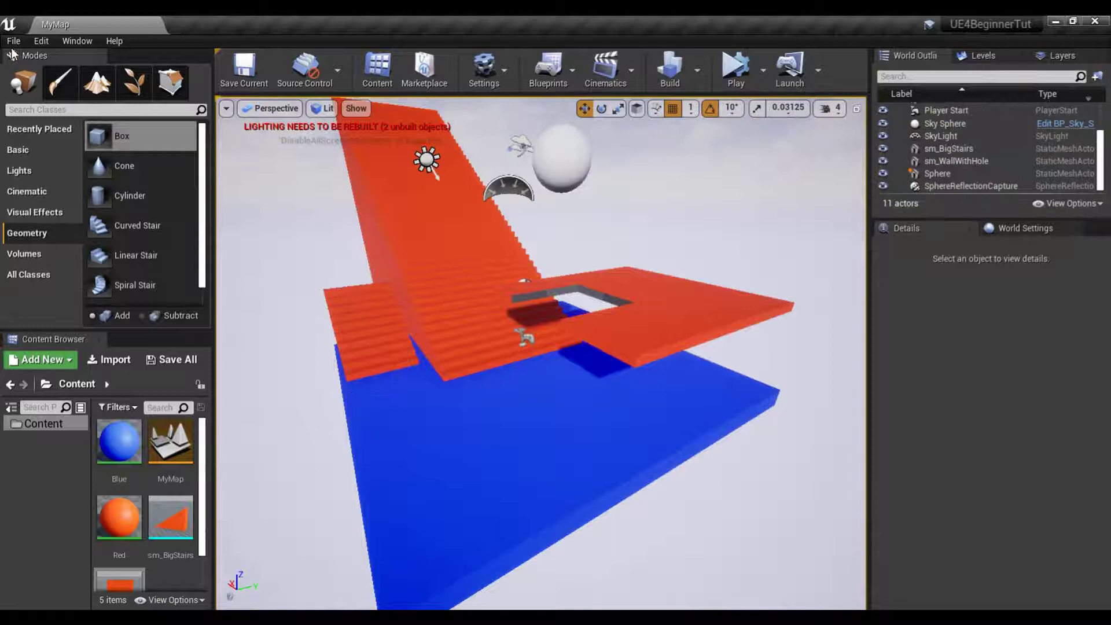
left_click(13, 41)
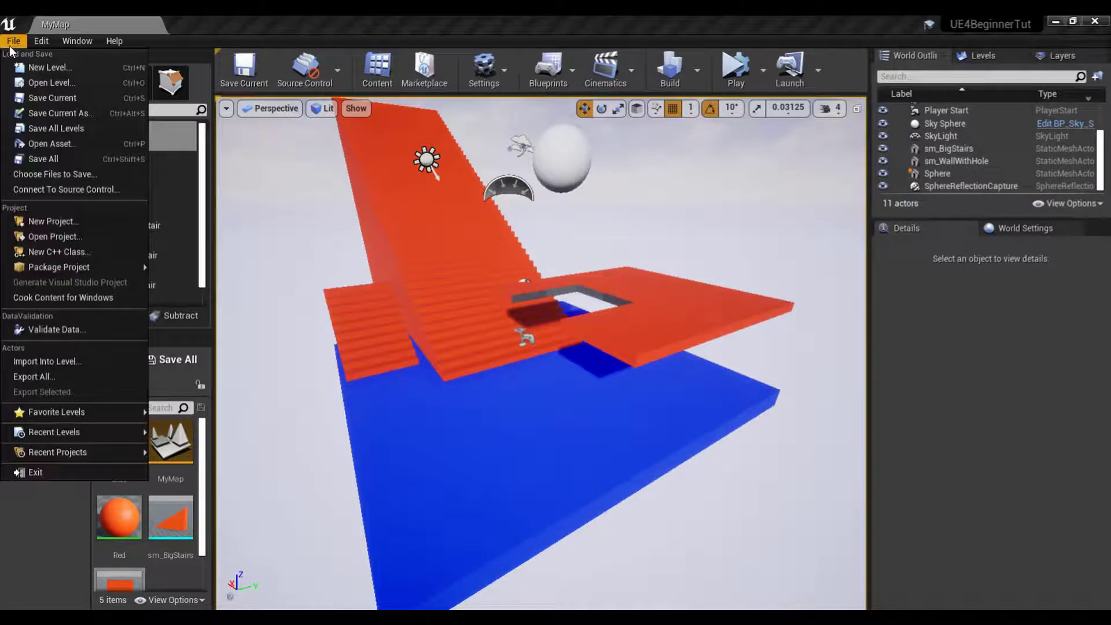
left_click(76, 73)
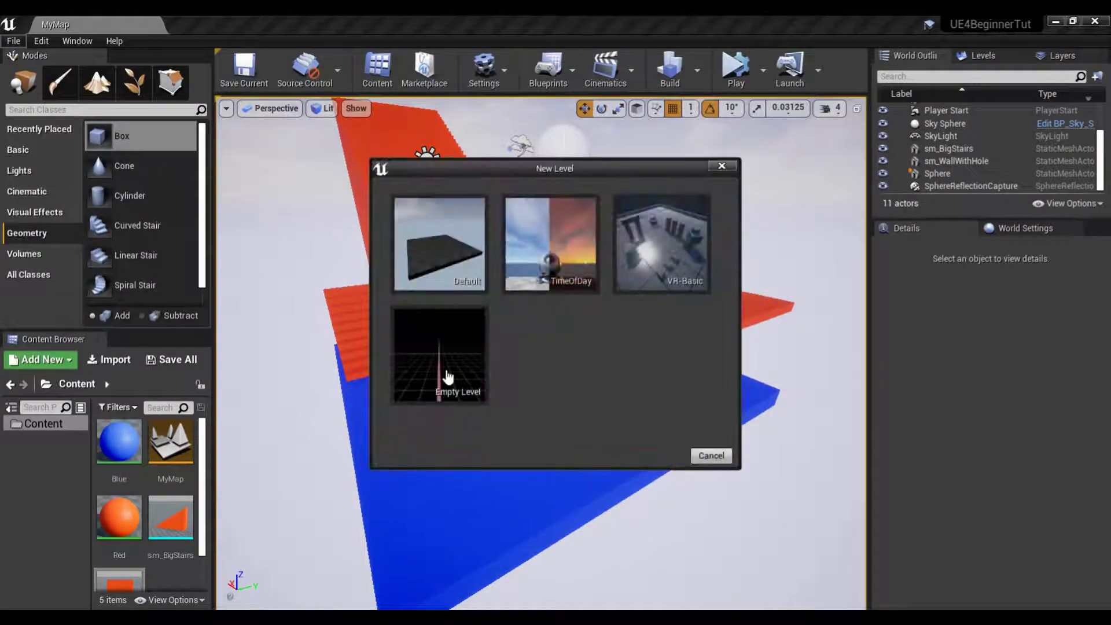
left_click(446, 369)
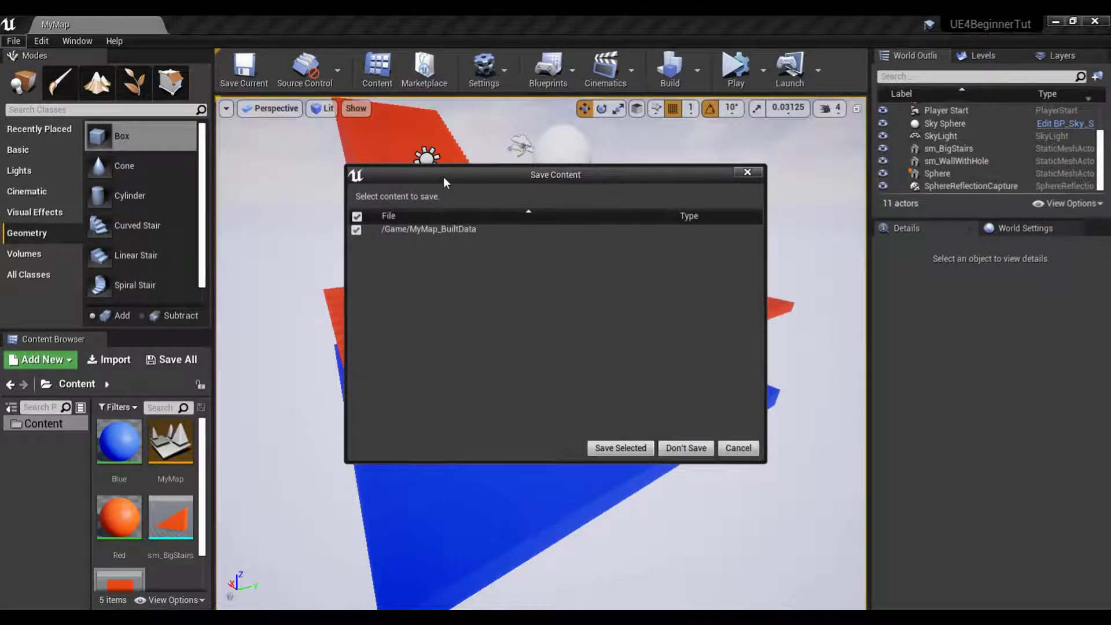
mouse_move(443, 176)
left_mouse_down()
mouse_move(419, 295)
mouse_move(441, 169)
left_mouse_up()
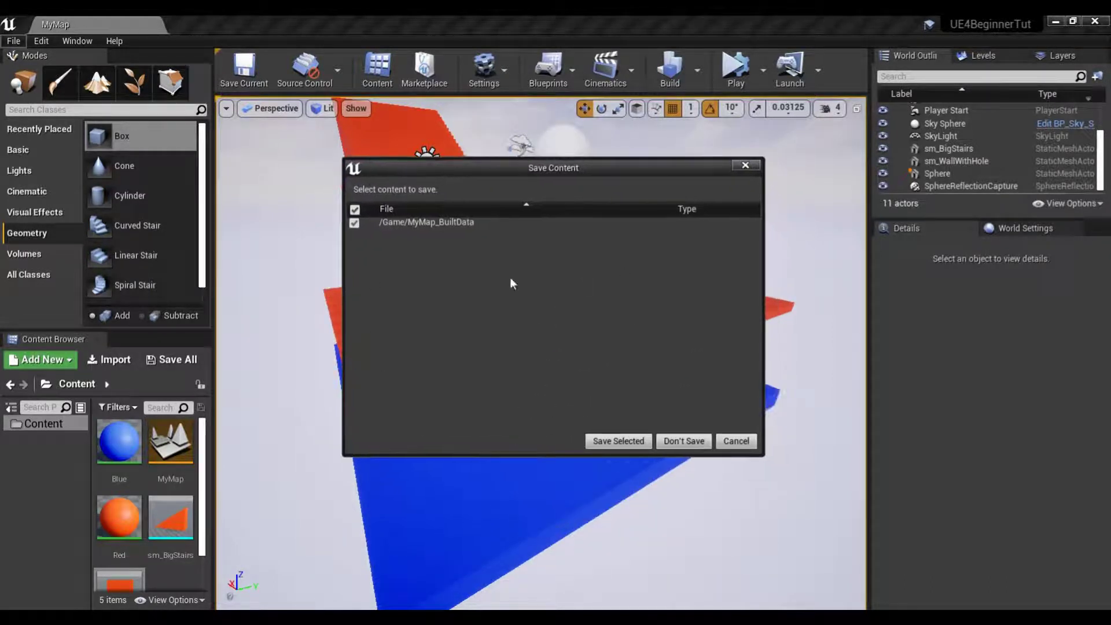
left_click(672, 443)
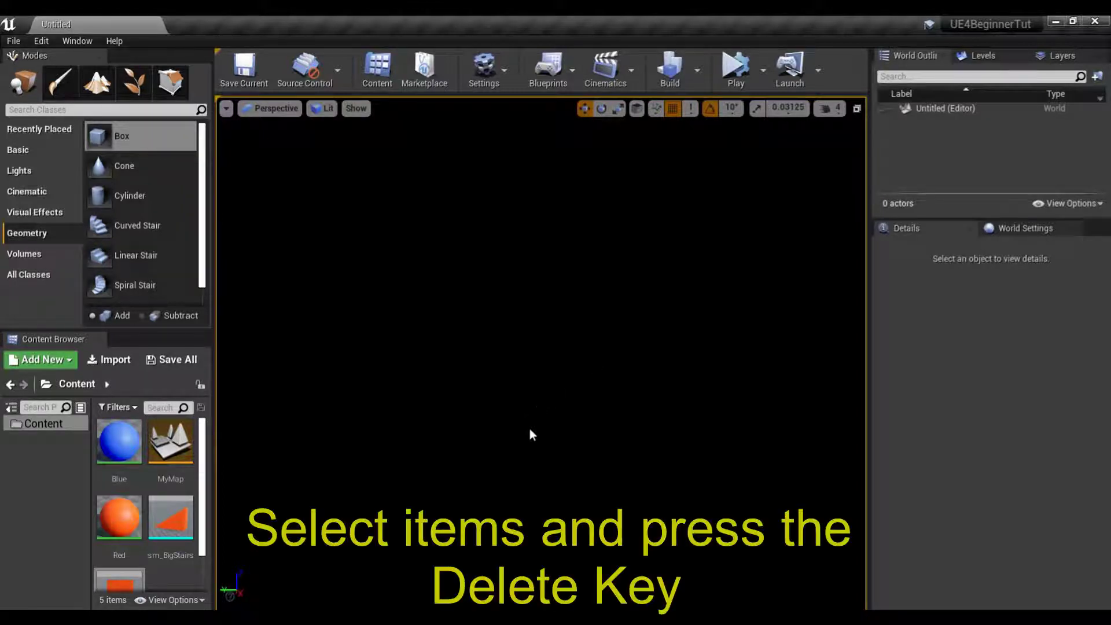
- Delete all assets in the Content folder, from Blue through sm_WallWithHole, and slightly widen the folder tree
scroll(135, 482, "down", 2)
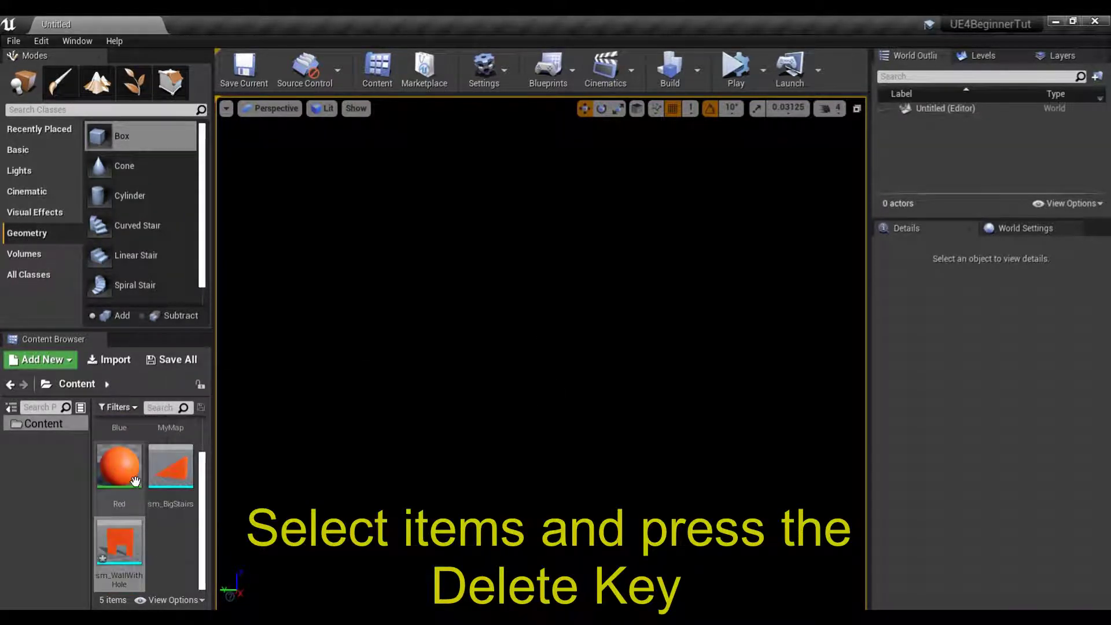
scroll(135, 472, "up", 1)
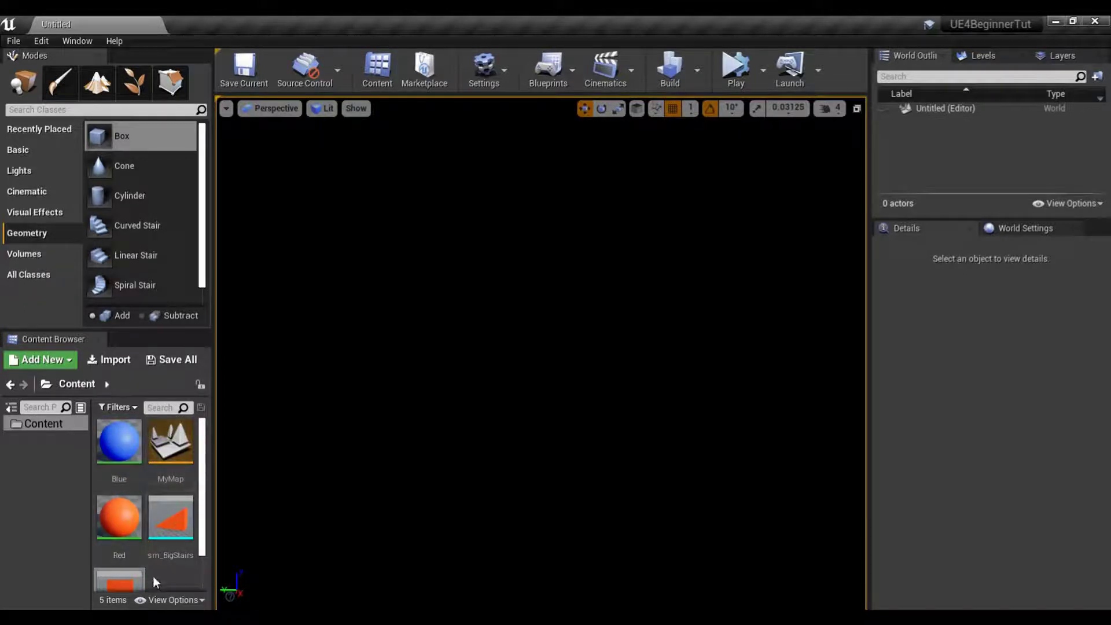
left_click(133, 452)
scroll(130, 498, "down", 2)
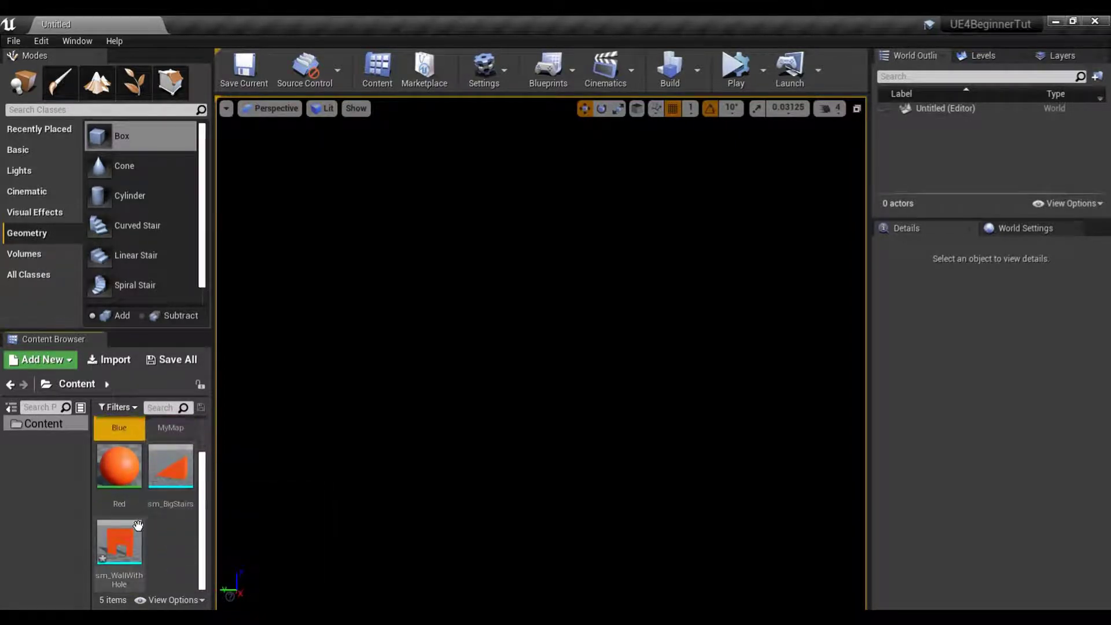
left_click(127, 541, "shift")
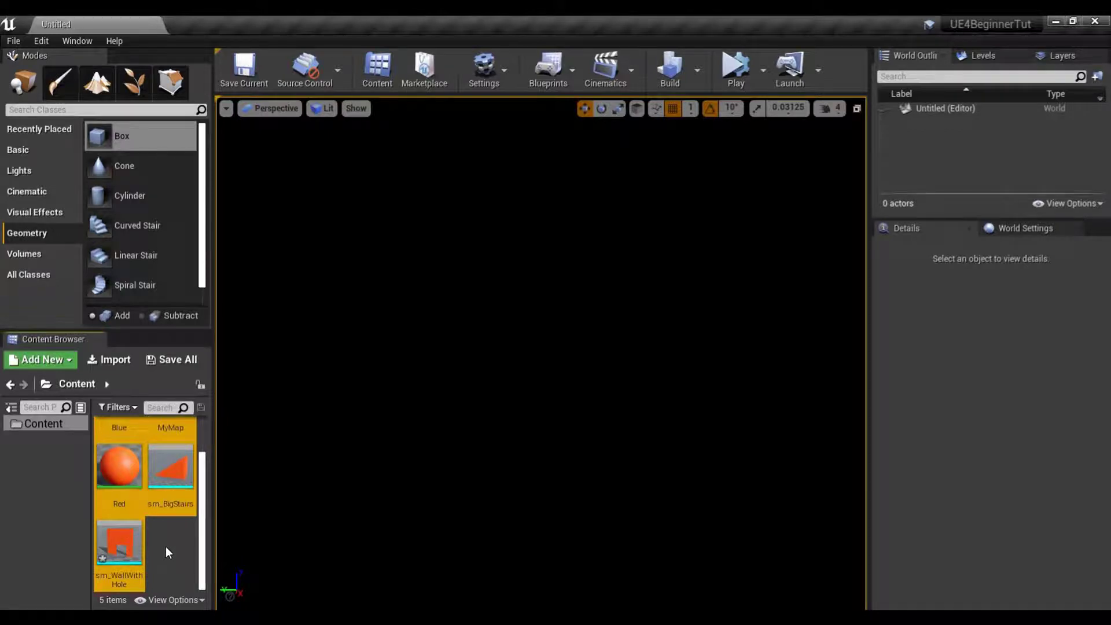
key("Delete")
left_click(450, 544)
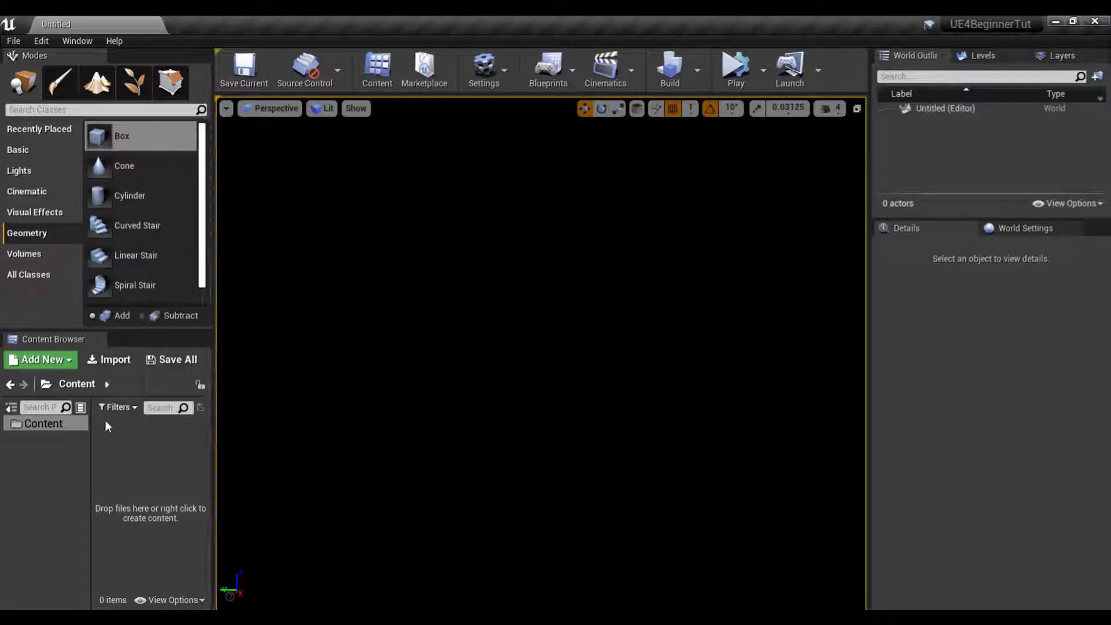
left_click_drag(90, 467, 96, 468)
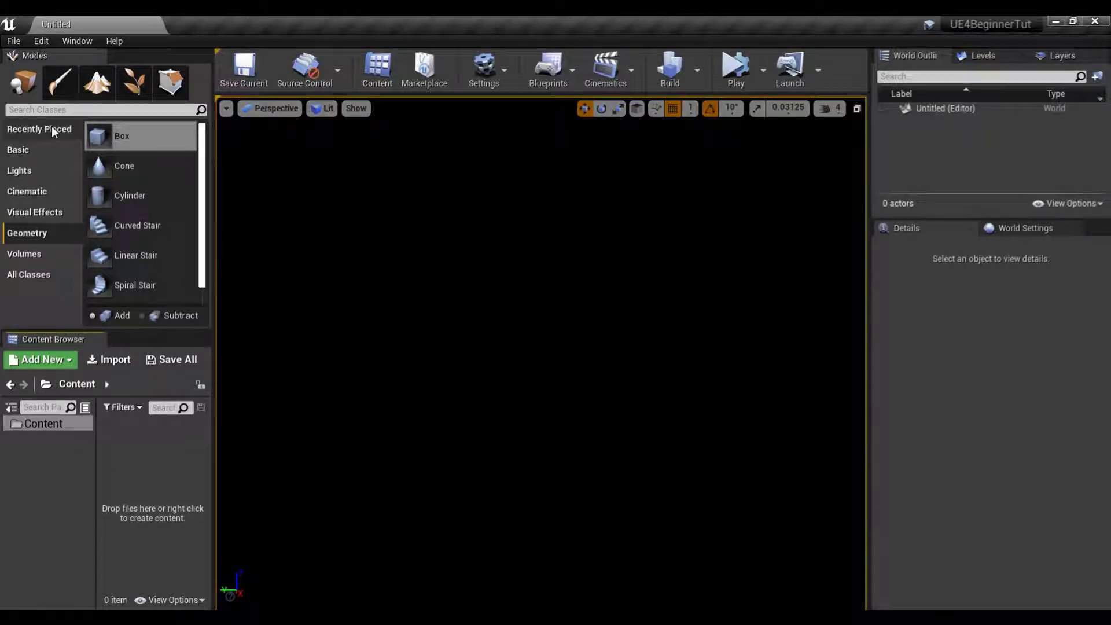
- Save the level as House in a new Maps folder under Content and open that folder
left_click(16, 41)
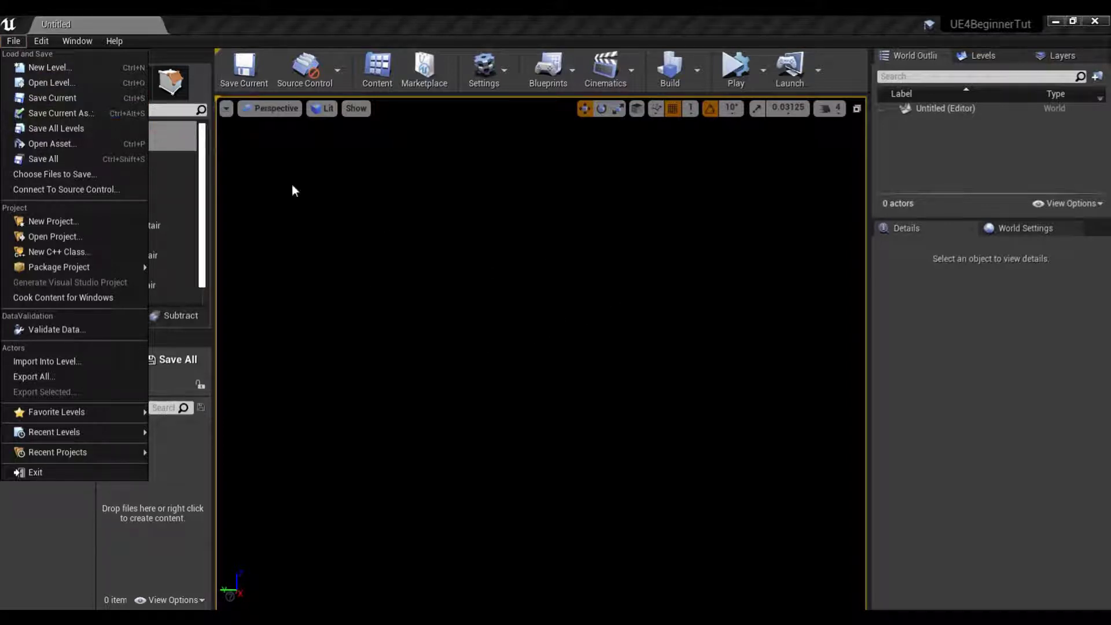
left_click(65, 102)
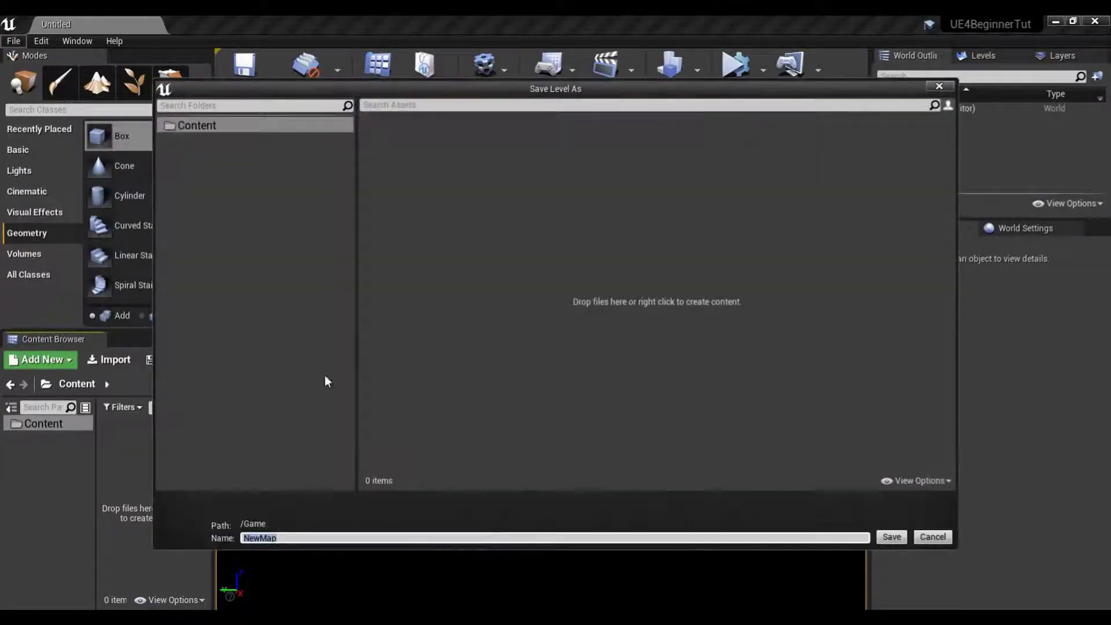
type("h")
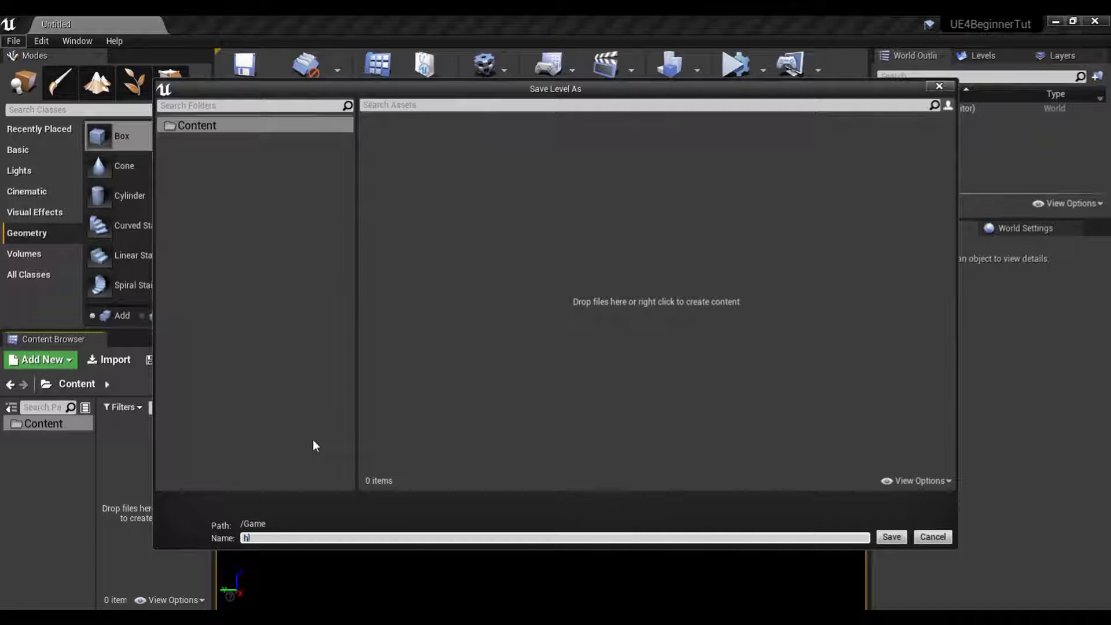
key("BackSpace")
type("House")
left_click(204, 125)
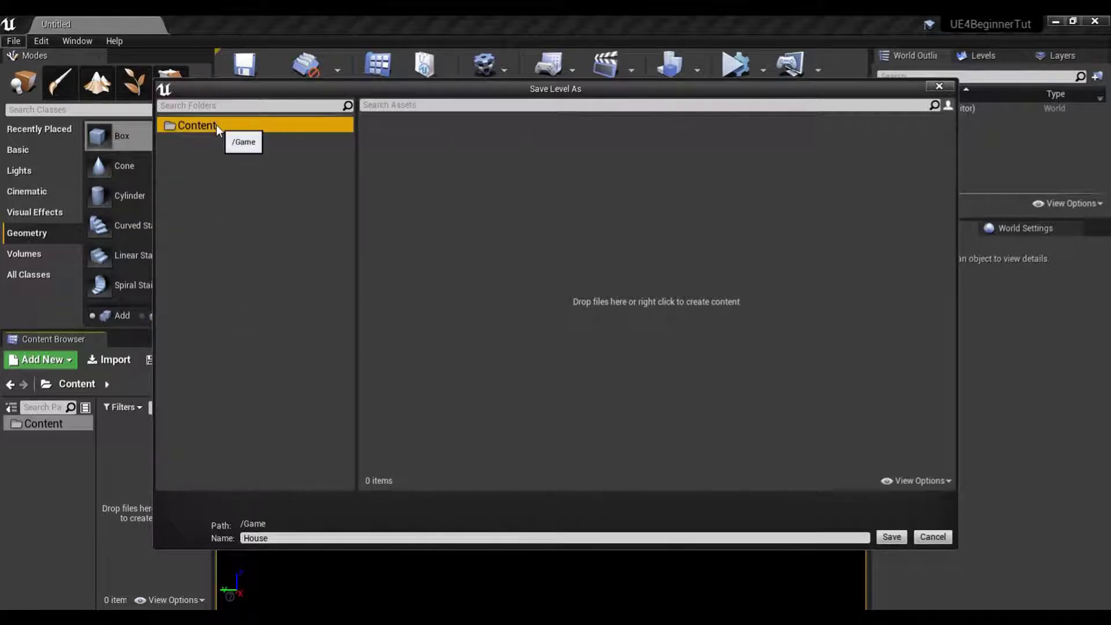
right_click(217, 125)
left_click(259, 144)
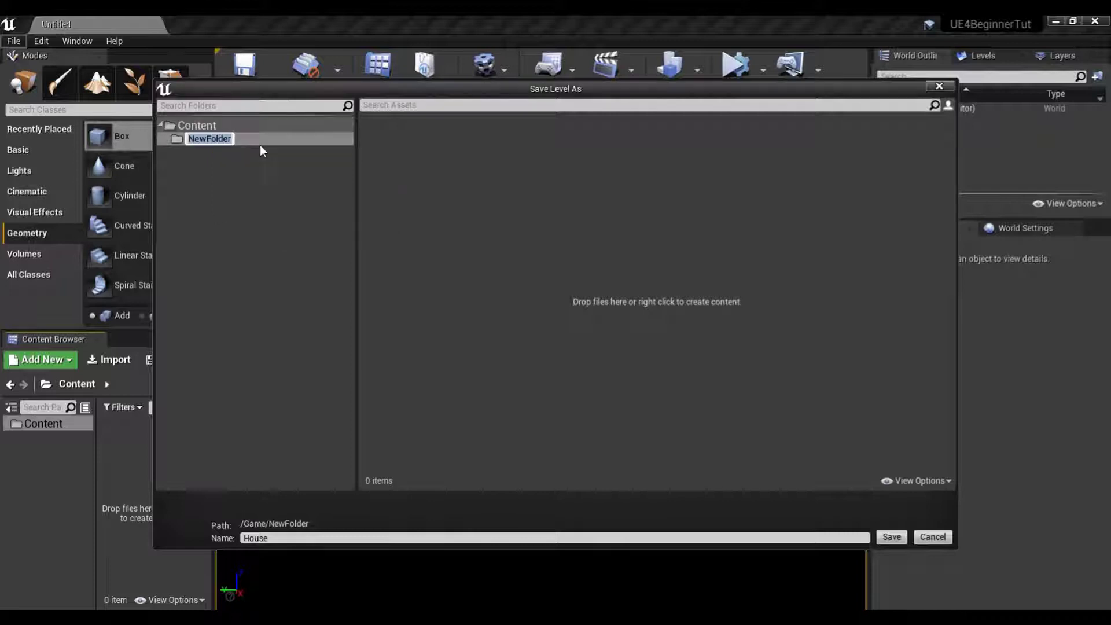
type("Maps")
key("Return")
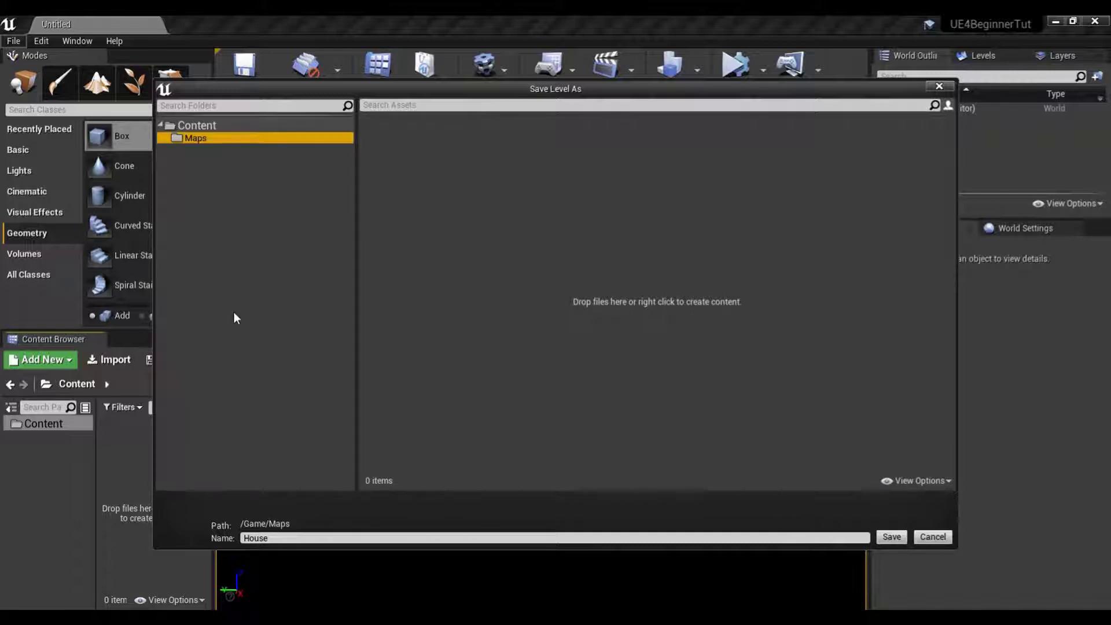
left_click(891, 536)
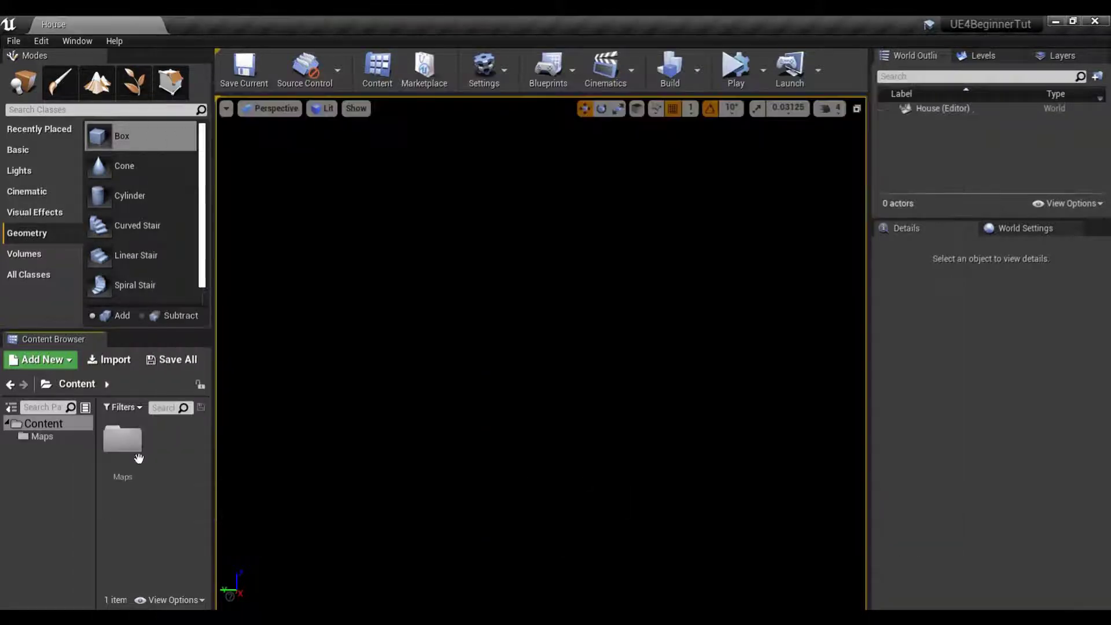
left_click(56, 435)
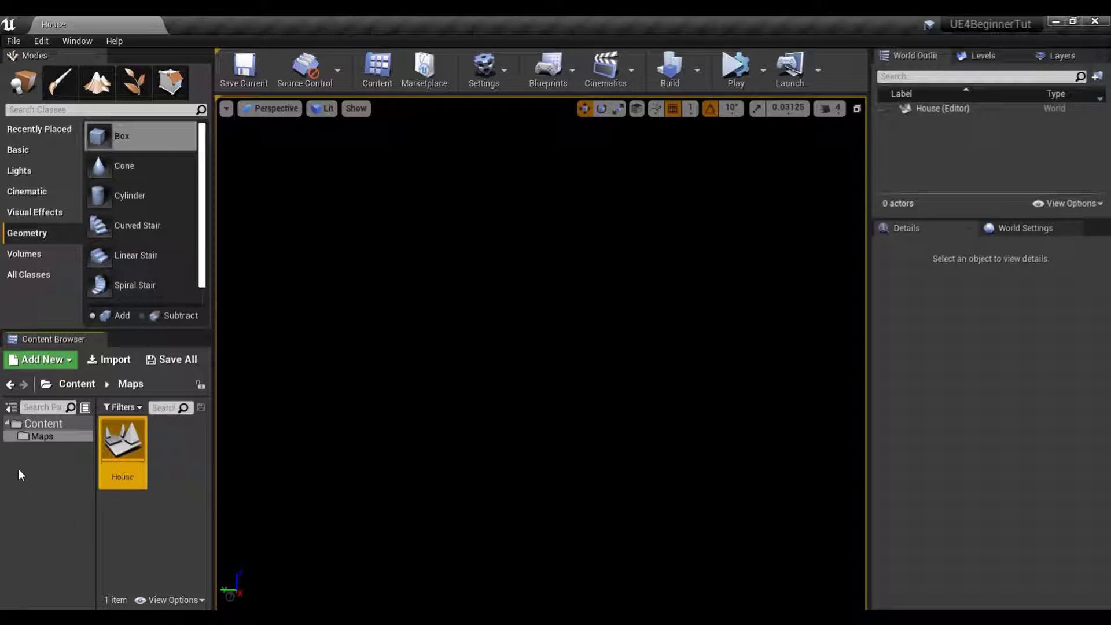
- Add the Starter Content pack to the project from the Content folder and collapse the StarterContent folder tree
left_click(46, 421)
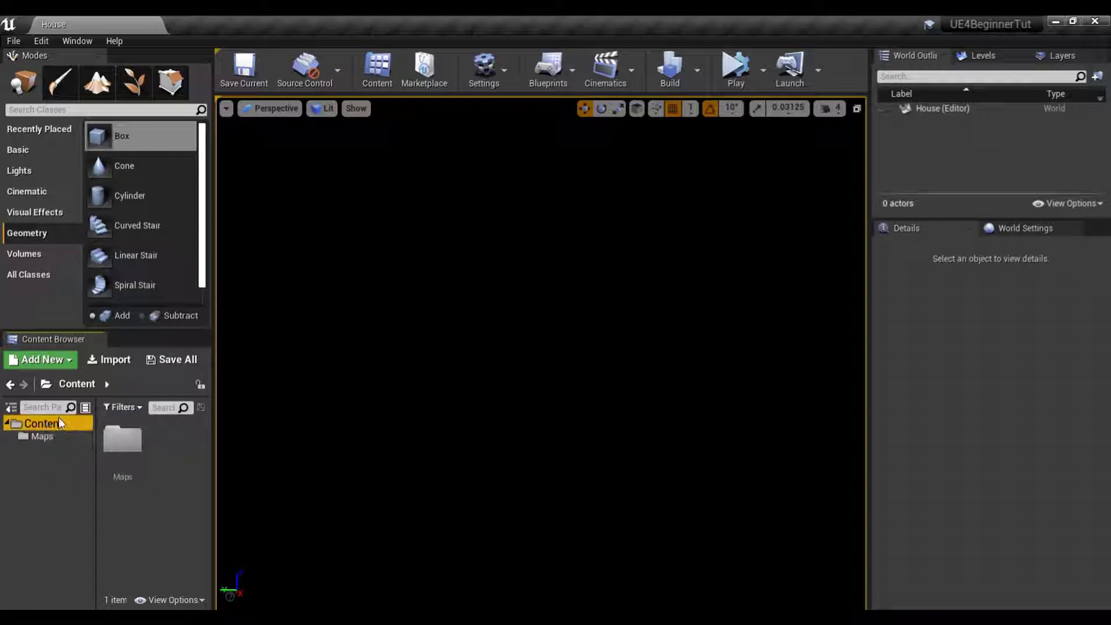
left_click(62, 363)
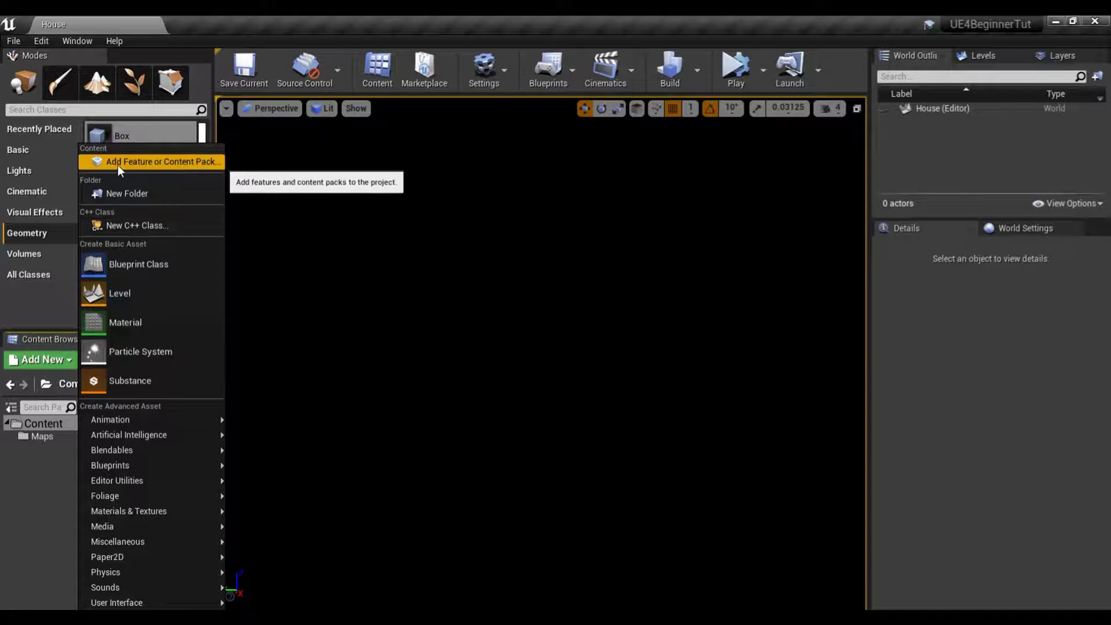
left_click(182, 161)
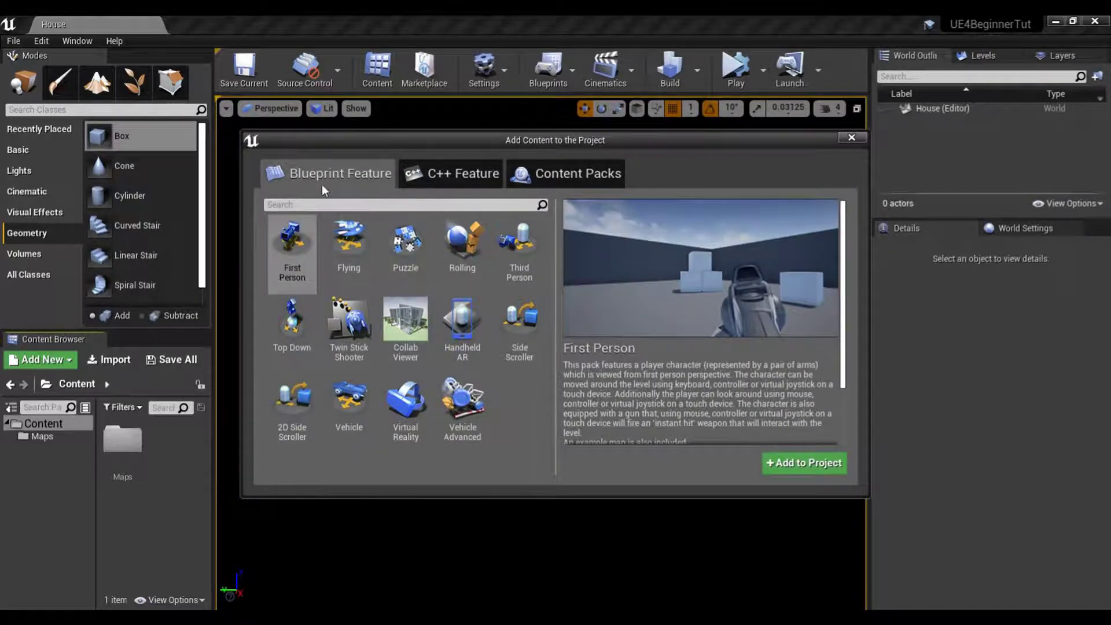
left_click(578, 176)
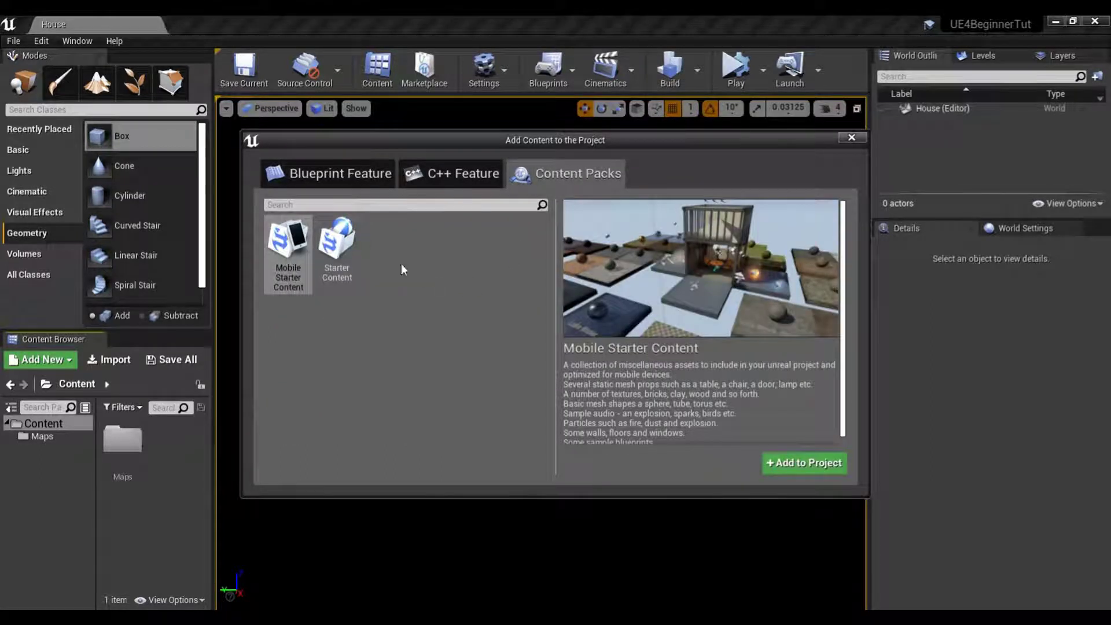
left_click(337, 246)
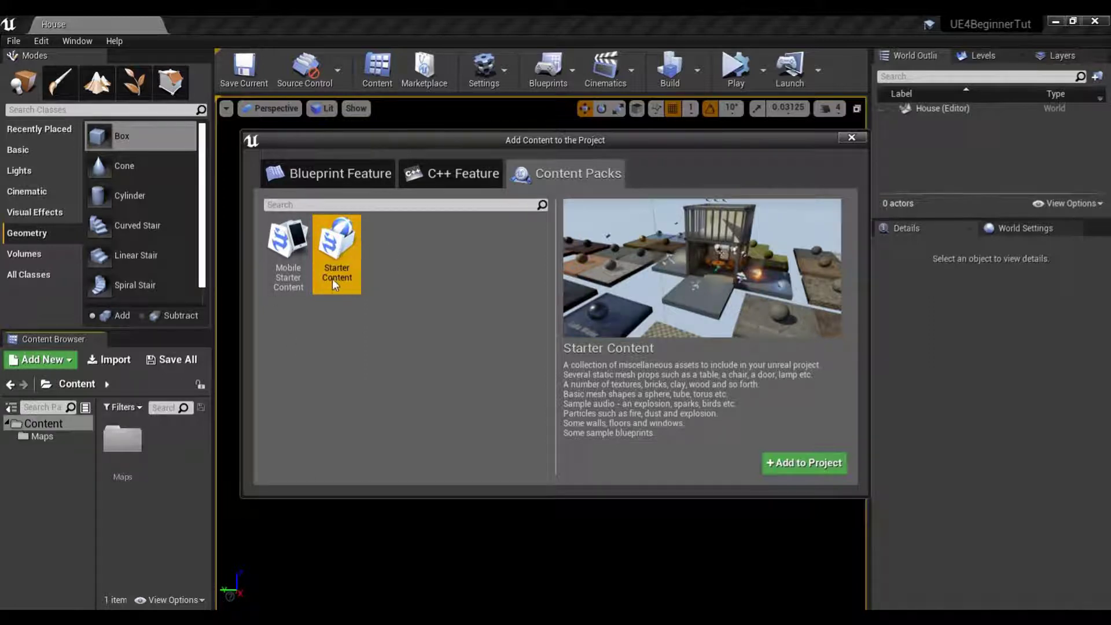
left_click(812, 465)
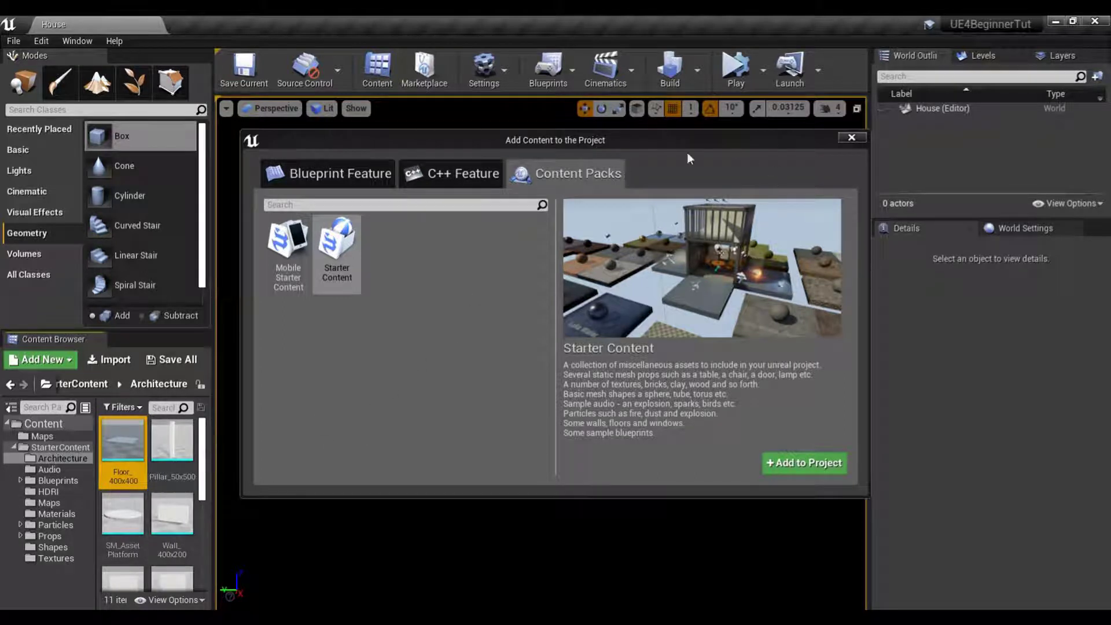
left_click(852, 137)
left_click(13, 447)
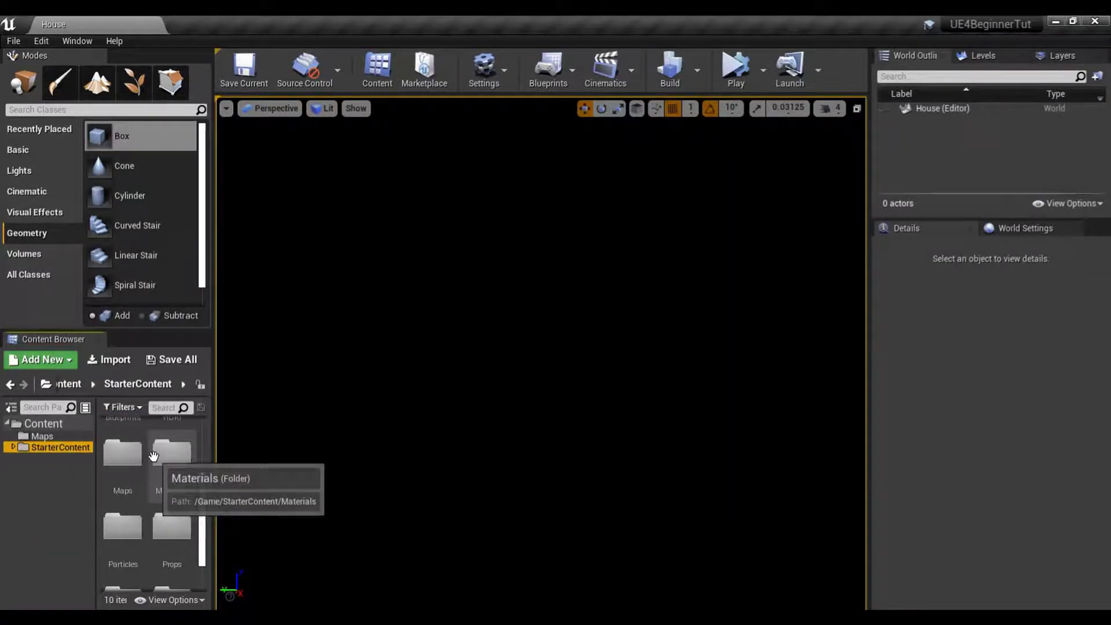
- Open the Content Maps folder and place a Box geometry brush in the empty House level
left_click(42, 437)
left_click(60, 427)
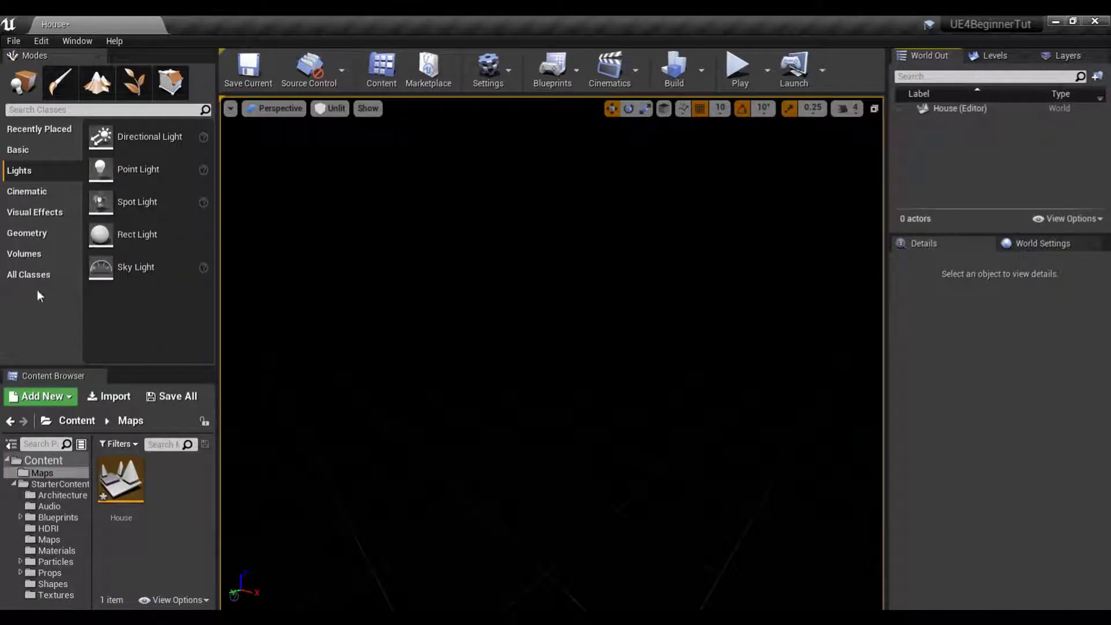
left_click(33, 232)
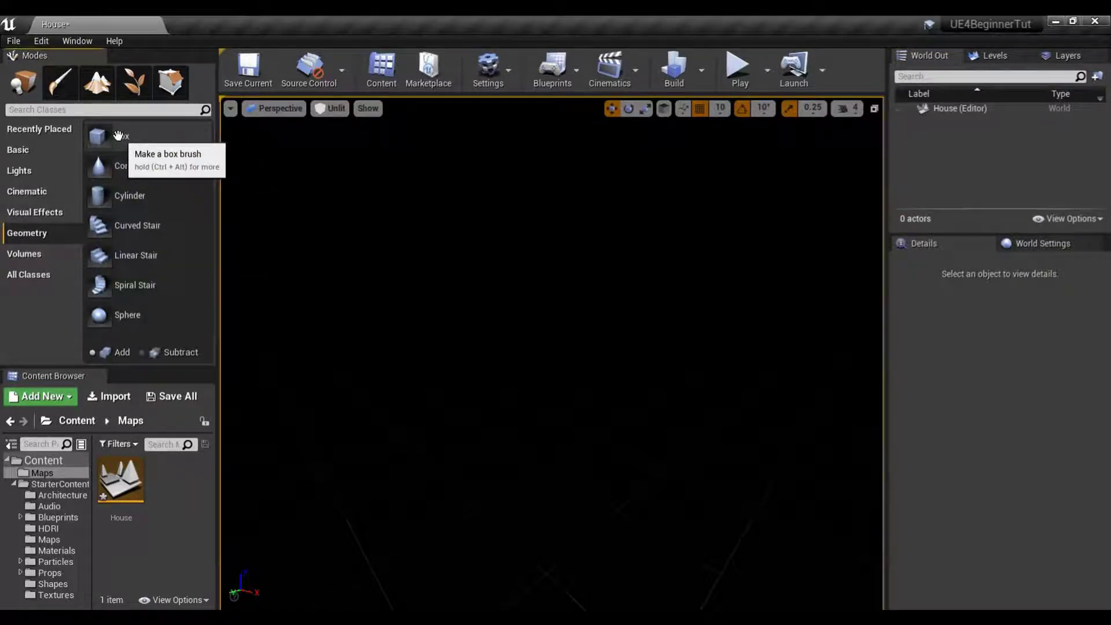
mouse_move(118, 135)
left_mouse_down()
mouse_move(194, 183)
mouse_move(419, 214)
mouse_move(522, 470)
left_mouse_up()
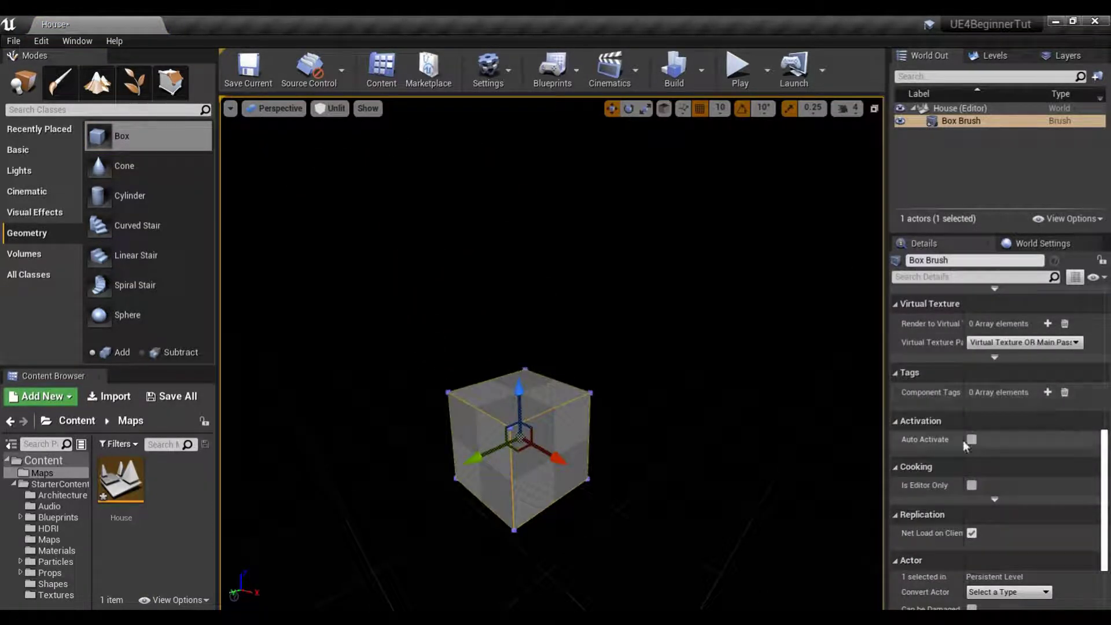
- Review the box brush's settings and set its Z size to 20 to make a thin slab
scroll(1006, 467, "up", 2)
scroll(1005, 461, "up", 10)
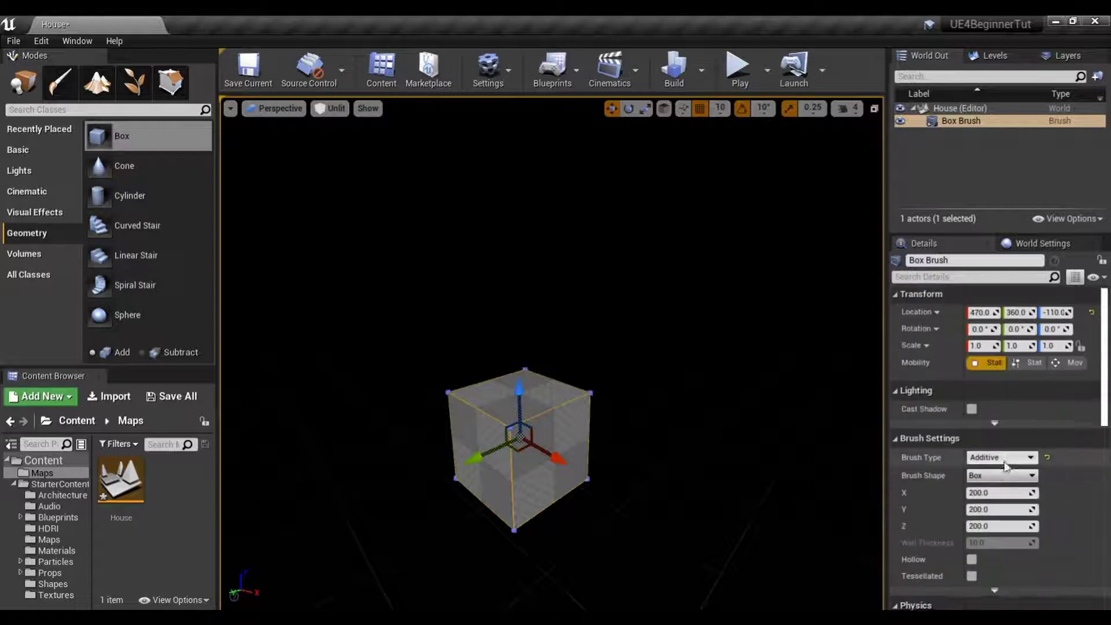
scroll(916, 406, "down", 2)
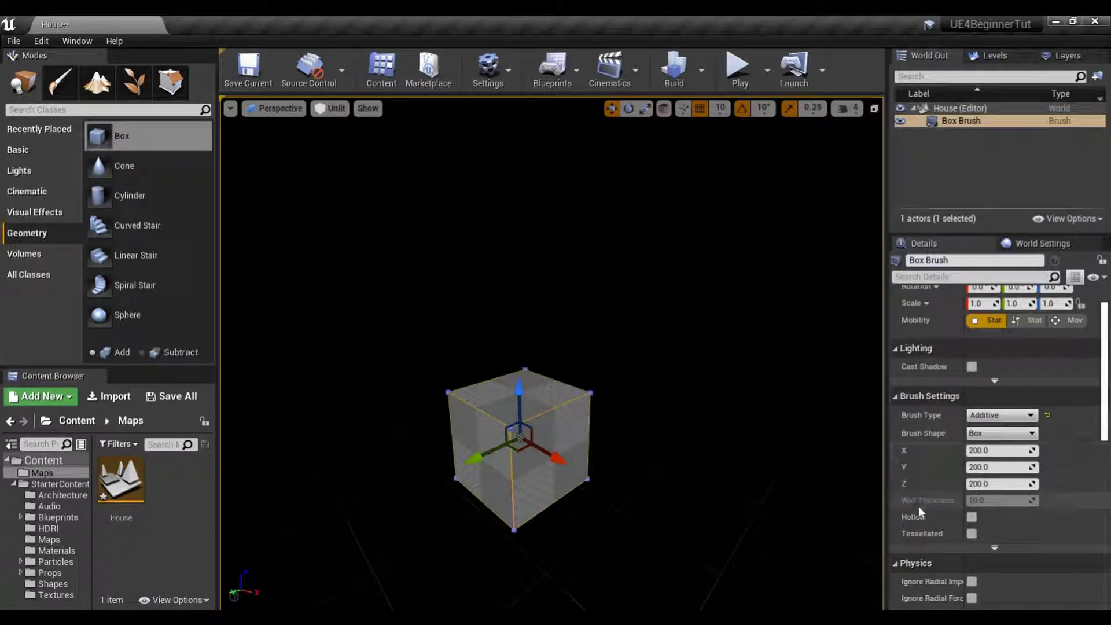
scroll(926, 458, "down", 1)
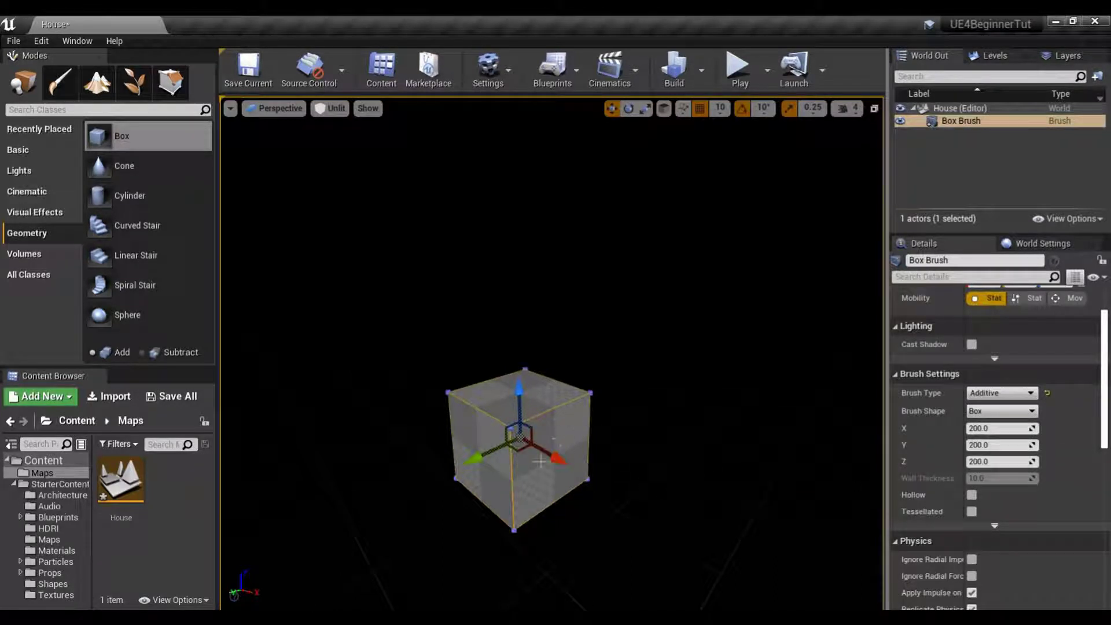
scroll(1061, 422, "up", 3)
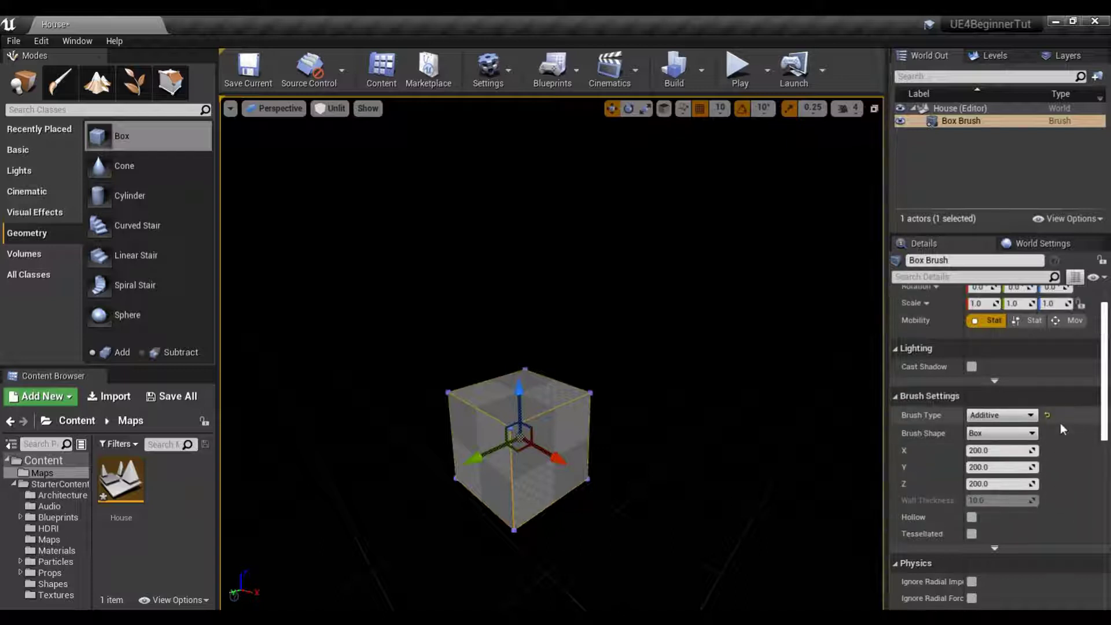
scroll(1068, 433, "down", 1)
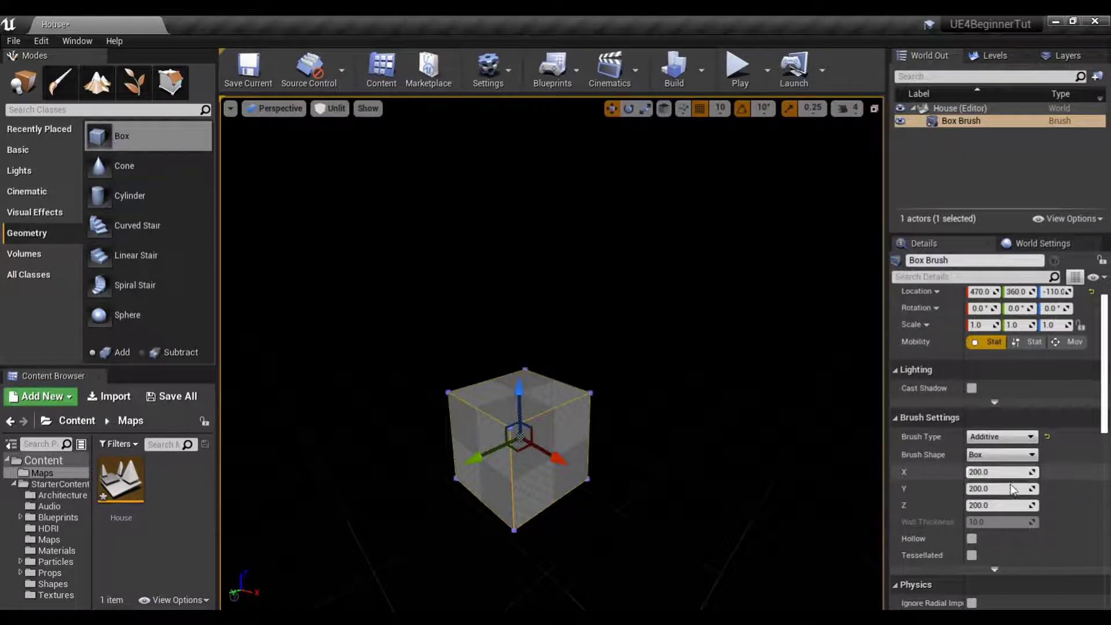
left_click(1006, 506)
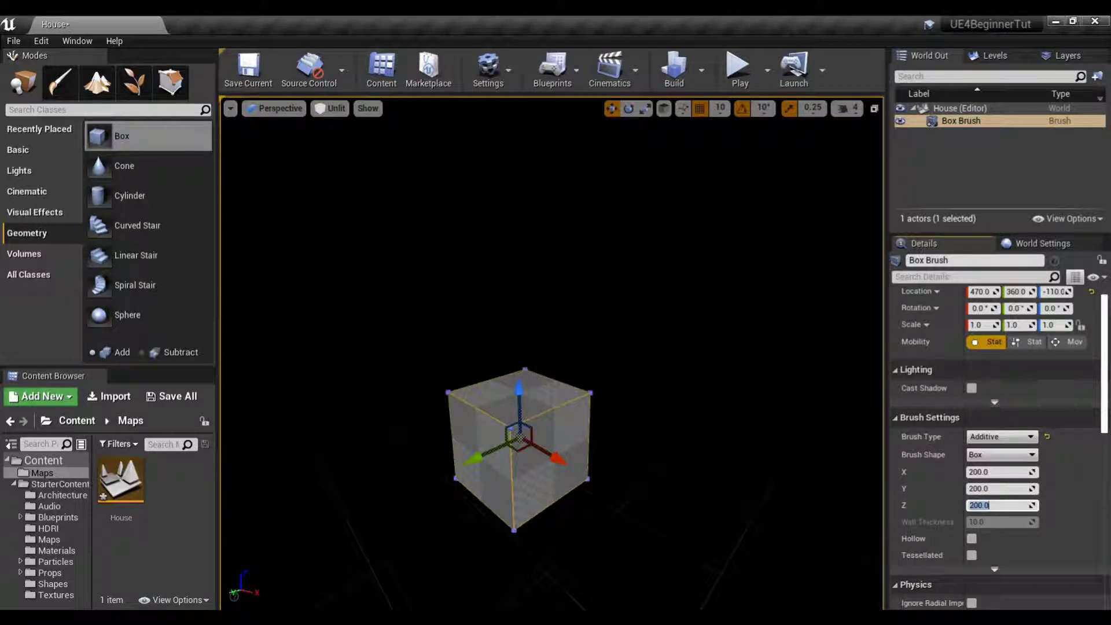
type("20")
key("Return")
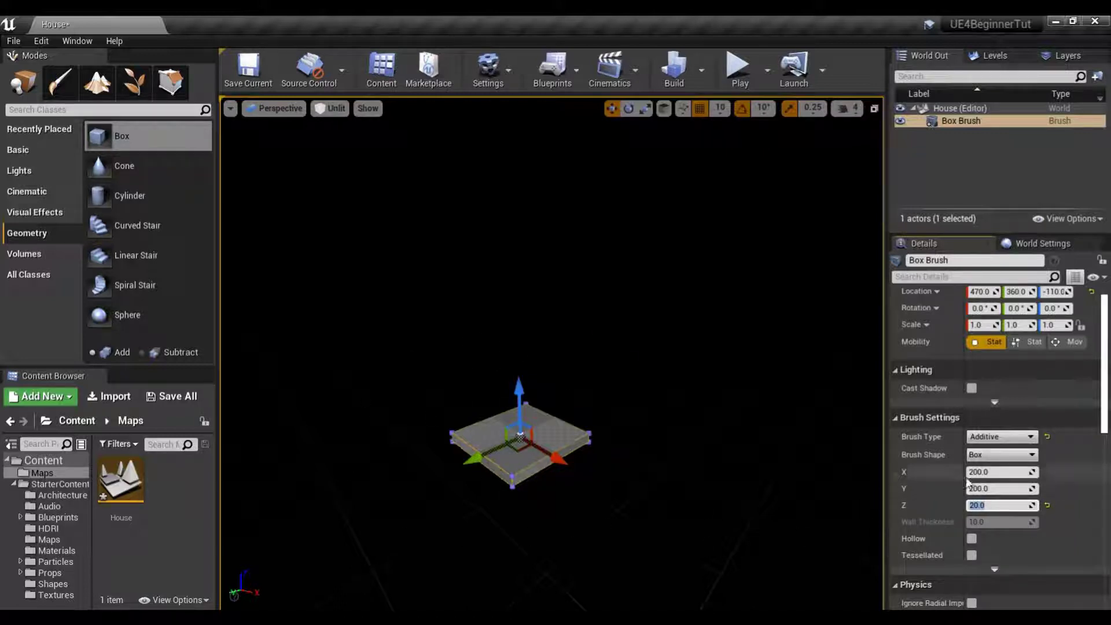
- Set the slab brush's X and Y sizes to 1000 to form the house floor
left_click(1005, 473)
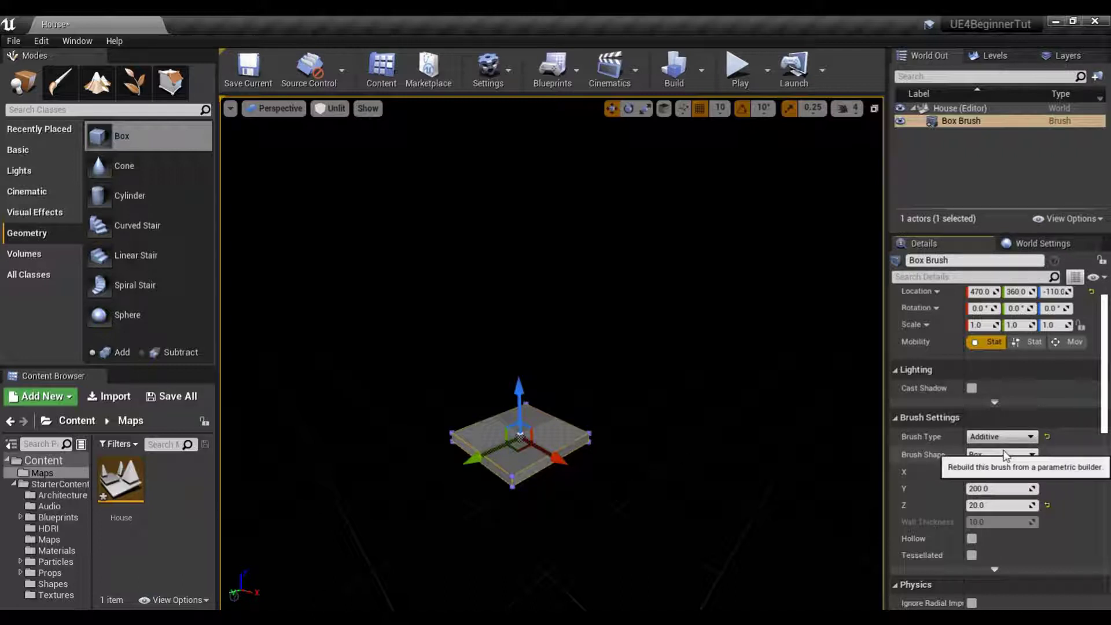
type("2000")
key("Return")
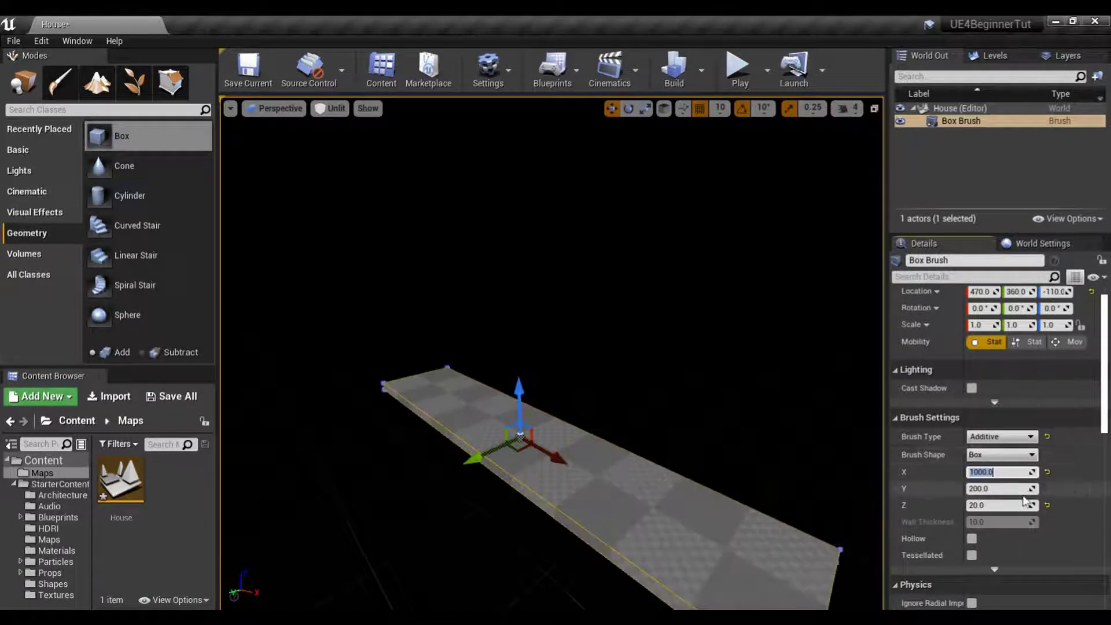
left_click(1006, 487)
type("1000")
key("Return")
right_click_drag(550, 290, 550, 290)
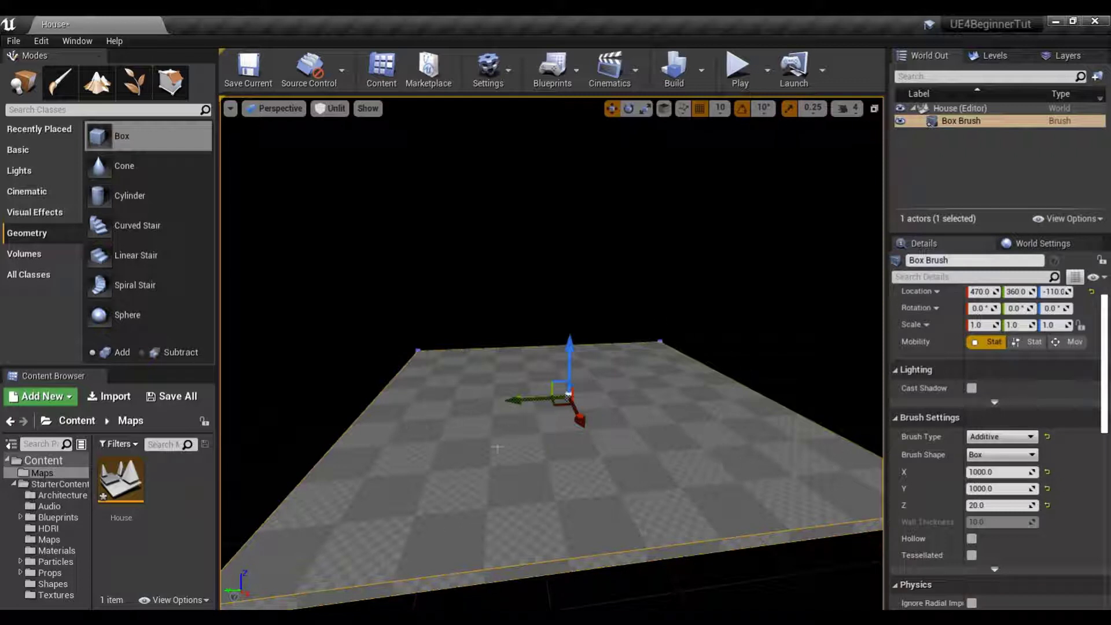
left_click_drag(504, 490, 387, 503)
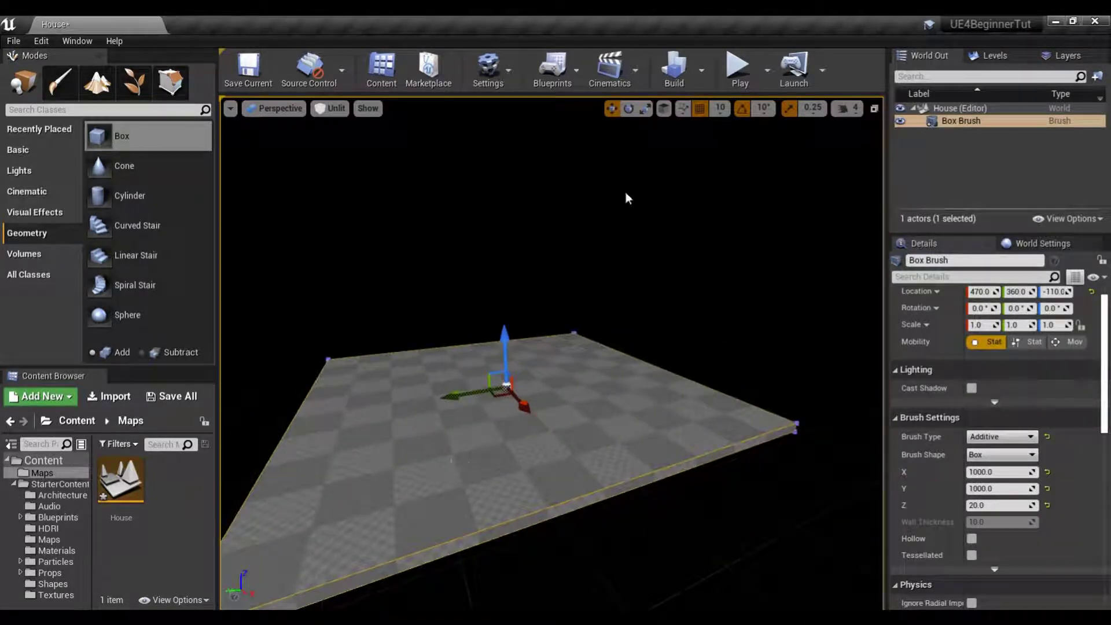
left_click_drag(404, 460, 411, 409)
key("f")
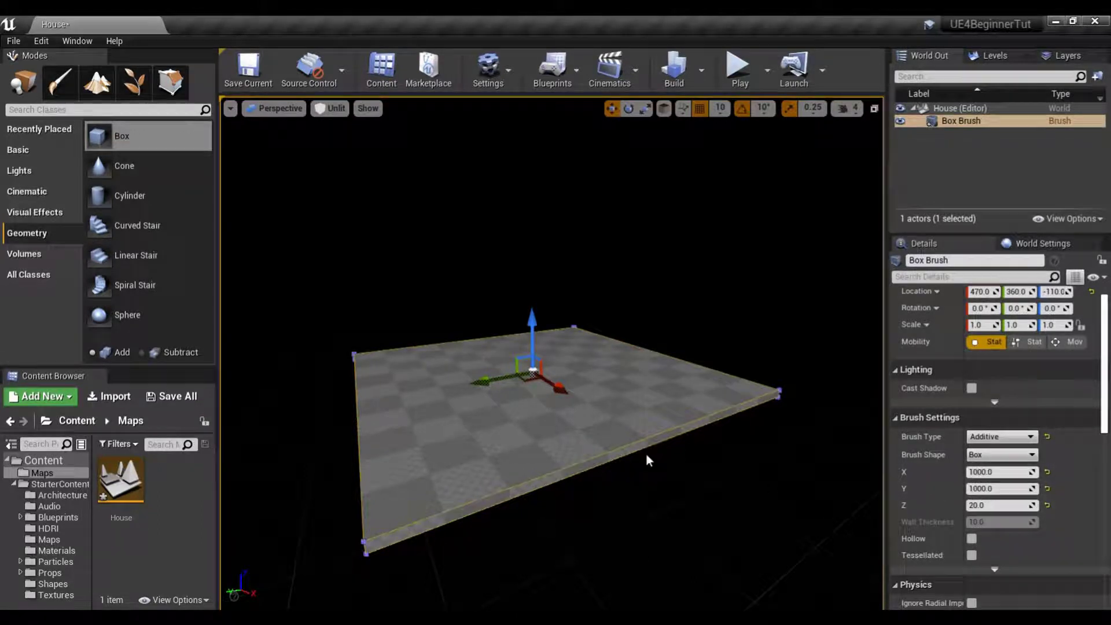
- Try the floor brush with a Z size of 1000 and Hollow enabled, and restore it to a solid slab with Z 20
left_click(1010, 505)
type("1000")
key("Return")
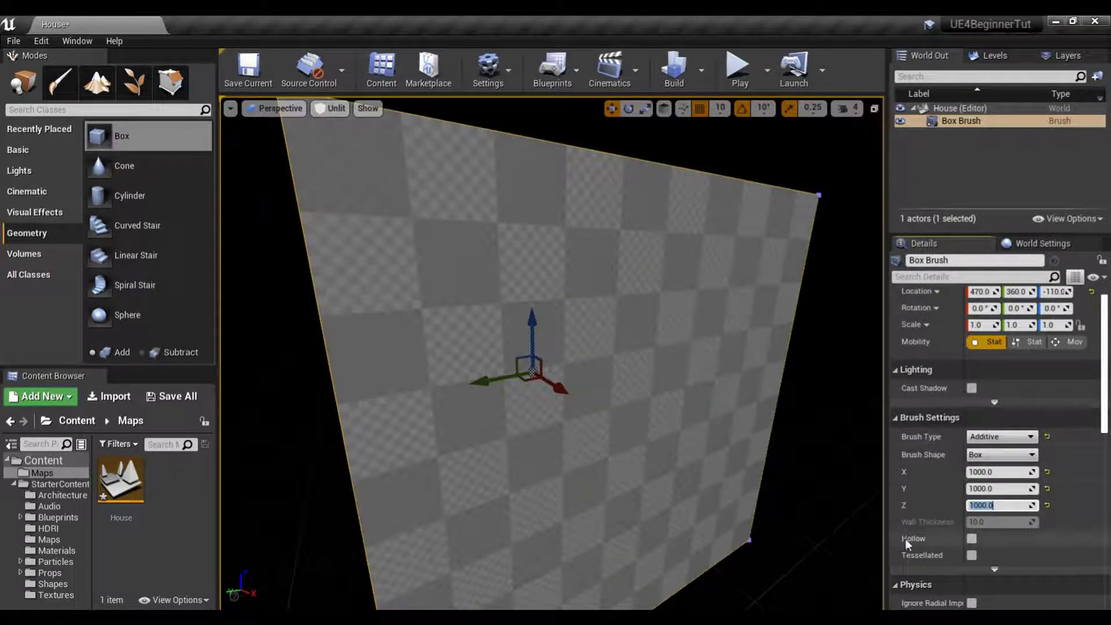
left_click(972, 539)
right_click_drag(556, 354, 584, 434)
right_click_drag(549, 291, 527, 316)
left_click(973, 539)
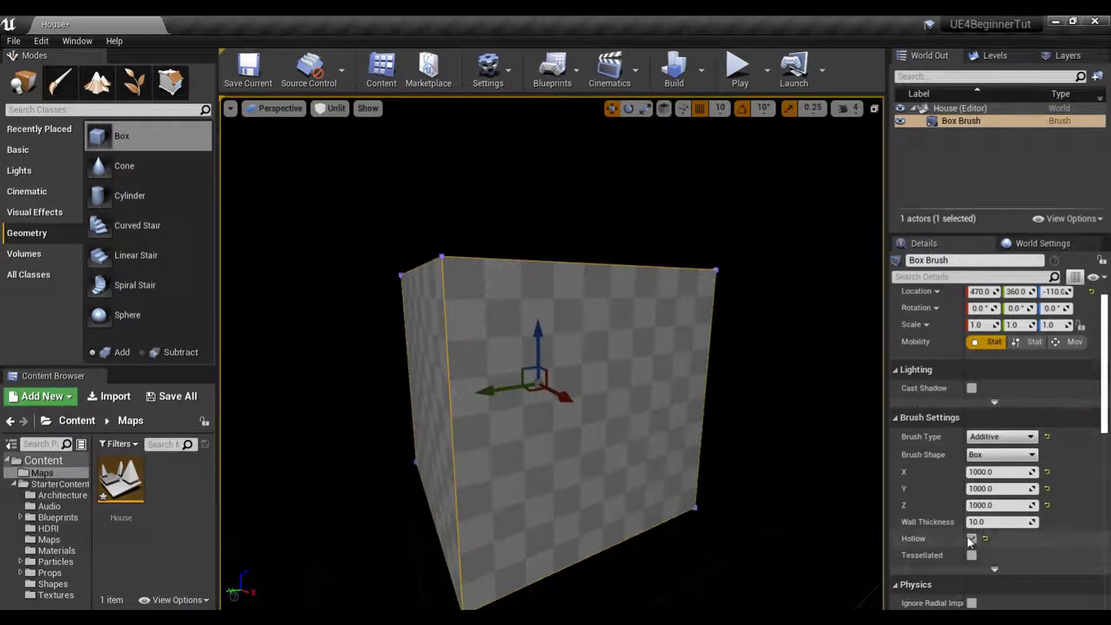
left_click(992, 505)
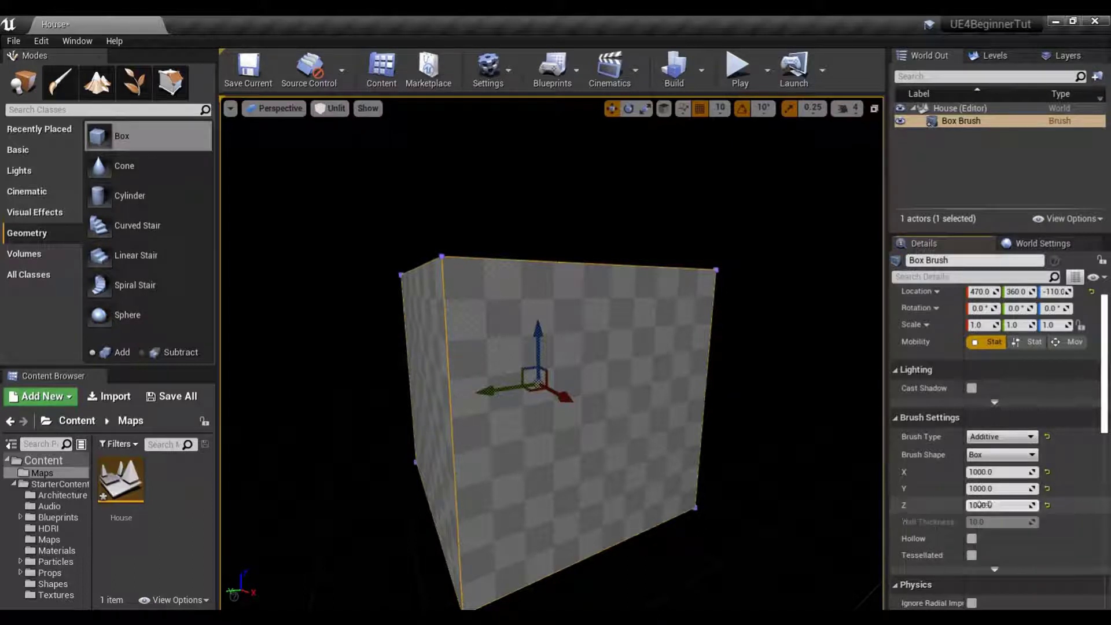
type("20")
key("Return")
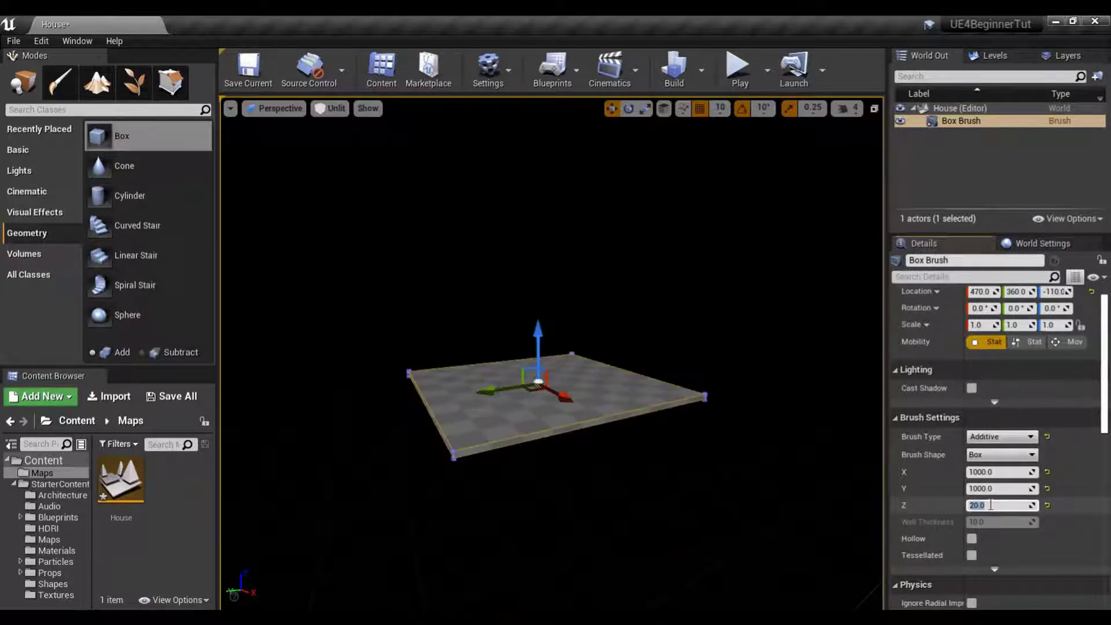
- Set the floor brush's location to 0 on X, Y and Z
left_click_drag(599, 421, 599, 421)
scroll(1034, 370, "up", 1)
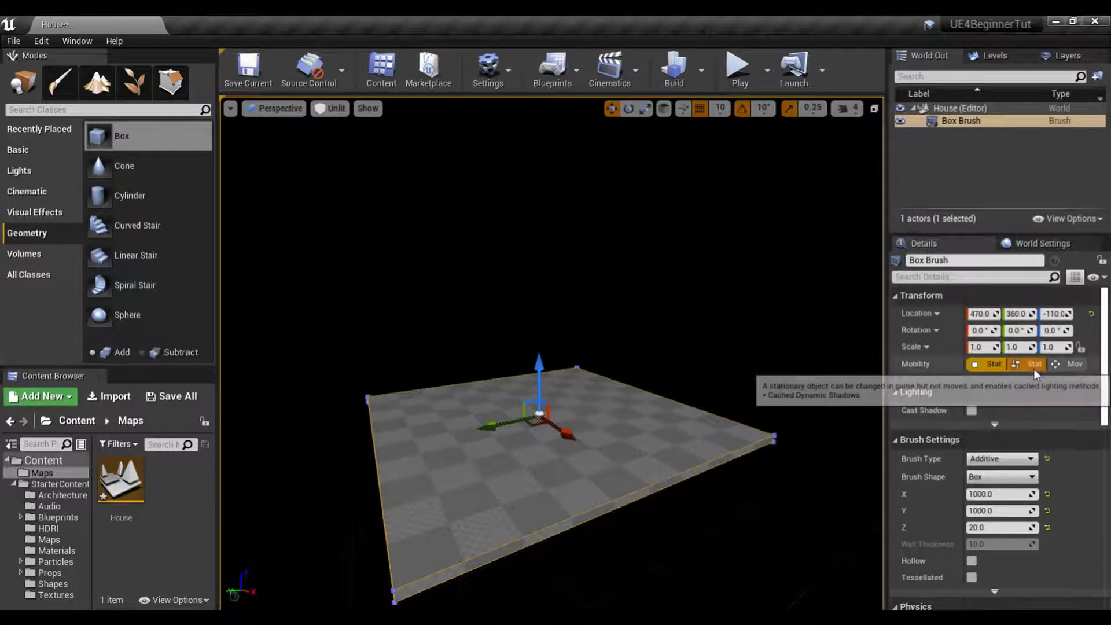
left_click(980, 314)
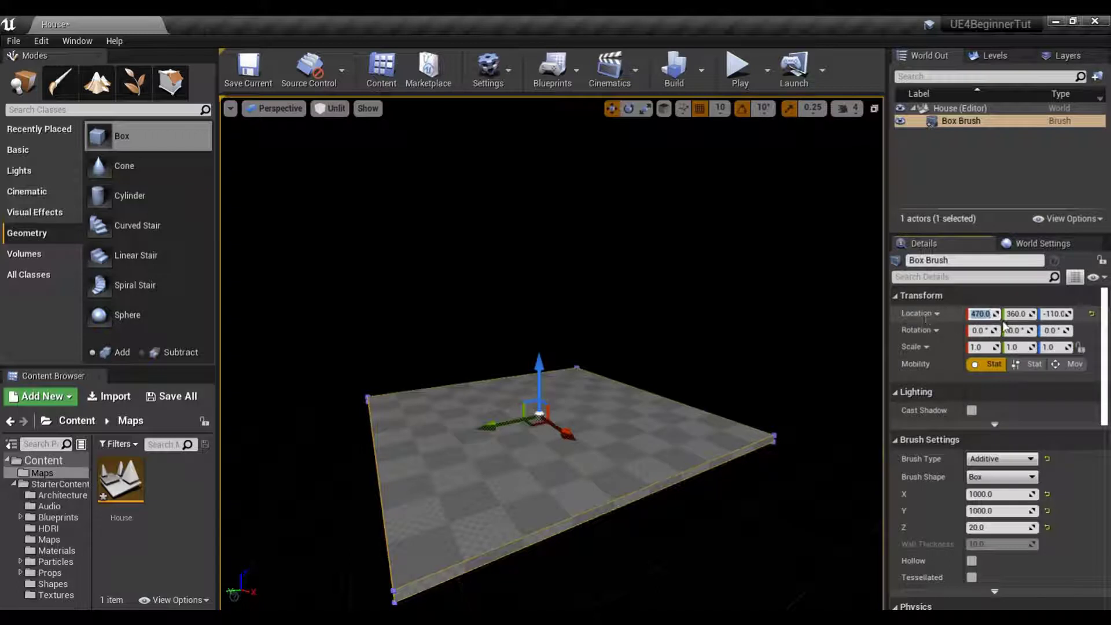
type("0")
key("Return")
key("Tab")
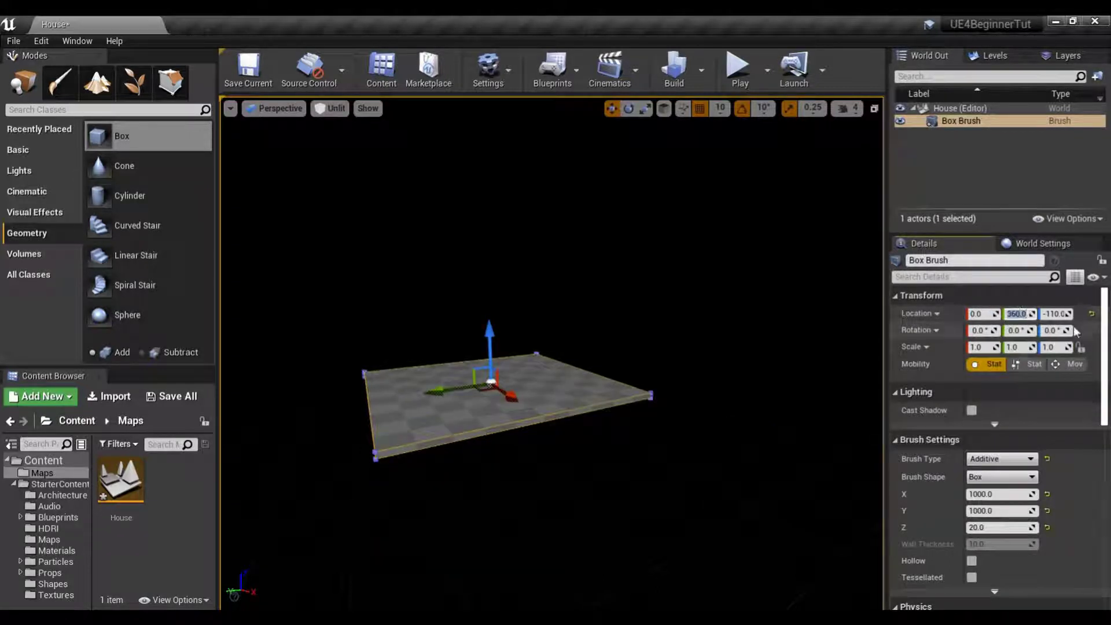
type("0")
key("Return")
key("Tab")
type("0")
key("Return")
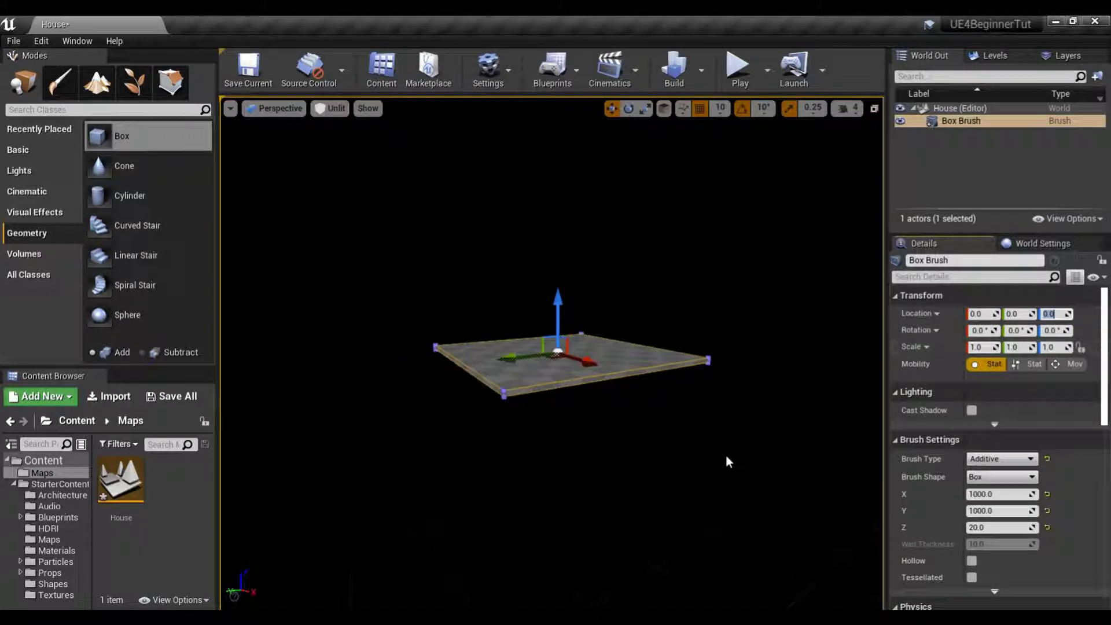
- Duplicate the floor brush straight up to a Z location of 200, and make and delete one further copy above it
left_click_drag(705, 492, 705, 492)
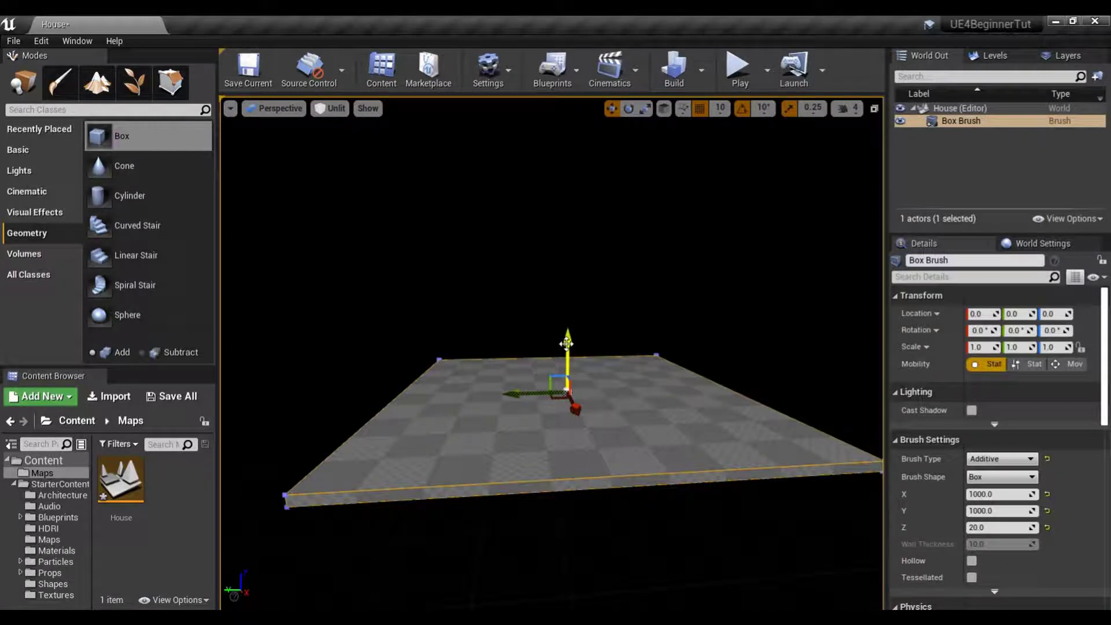
left_click_drag(568, 343, 557, 276, "alt")
mouse_move(449, 424)
right_mouse_down()
mouse_move(416, 425)
mouse_move(463, 423)
mouse_move(425, 407)
right_mouse_up()
left_click_drag(537, 286, 528, 210, "alt")
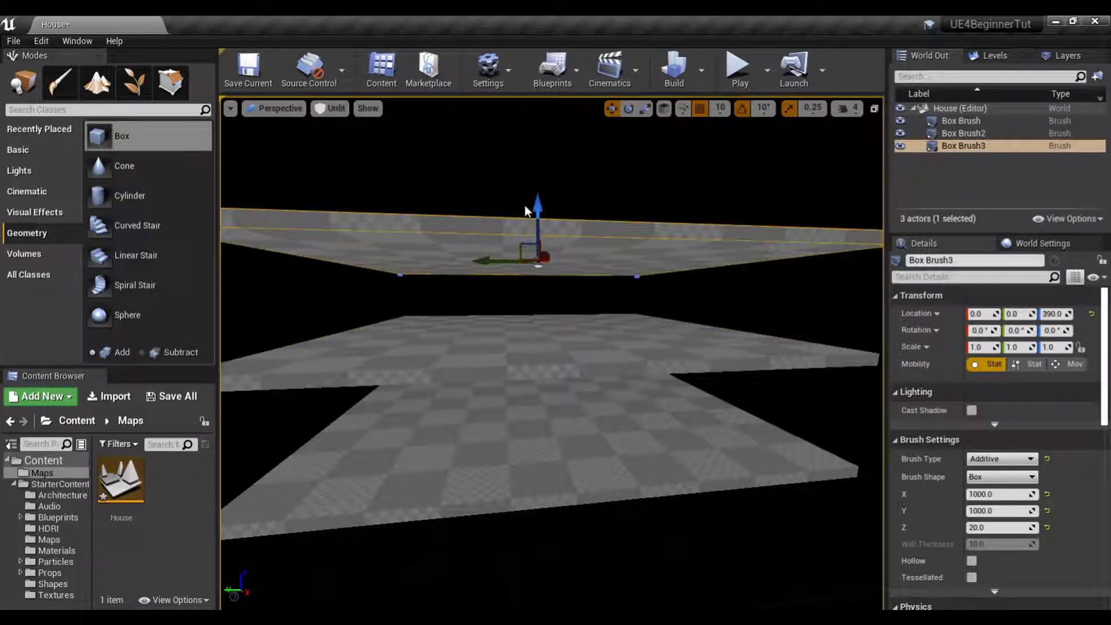
key("Delete")
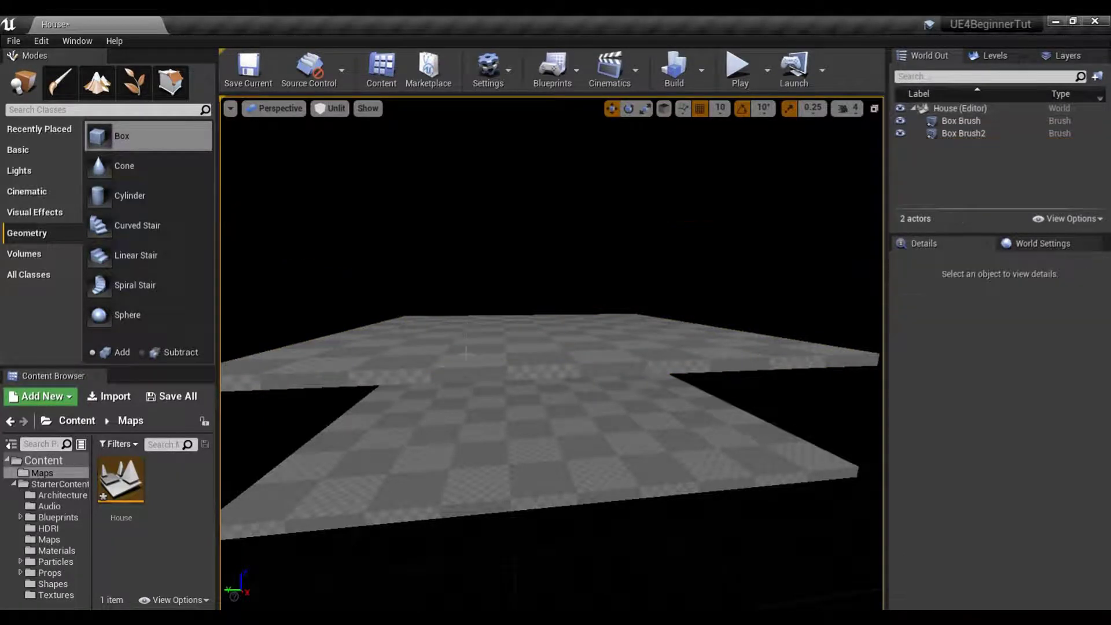
- Rotate the upper floor copy 90° about X into a vertical wall and move it to a Y location of -370
left_click(486, 334)
mouse_move(487, 335)
right_mouse_down()
mouse_move(487, 421)
mouse_move(463, 418)
mouse_move(469, 437)
right_mouse_up()
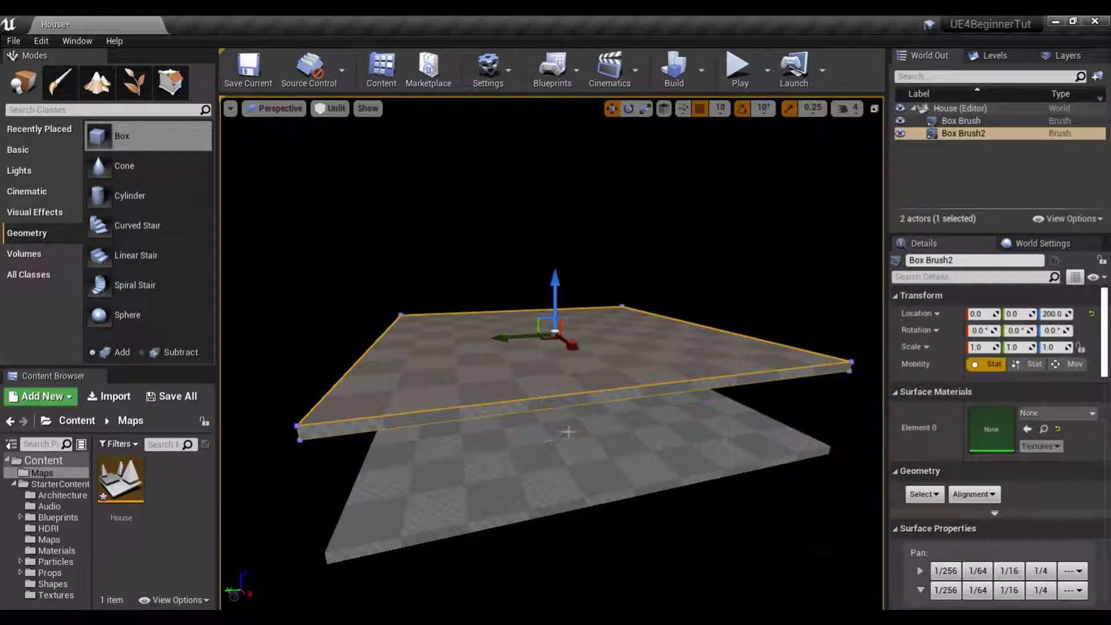
key("e")
mouse_move(523, 275)
left_mouse_down()
mouse_move(648, 280)
mouse_move(687, 350)
left_mouse_up()
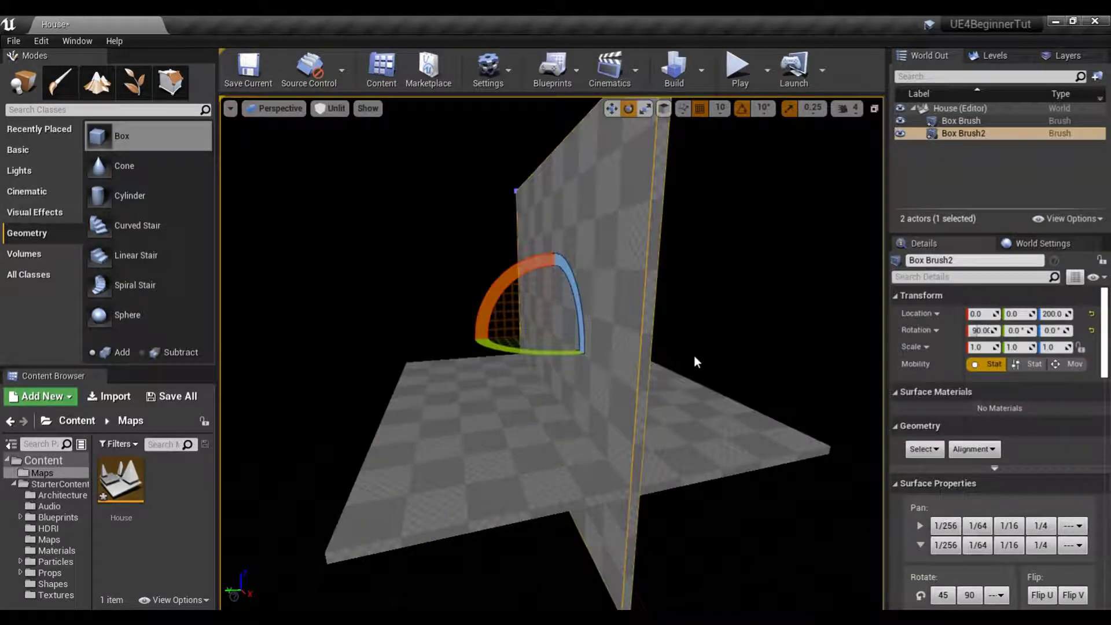
key("w")
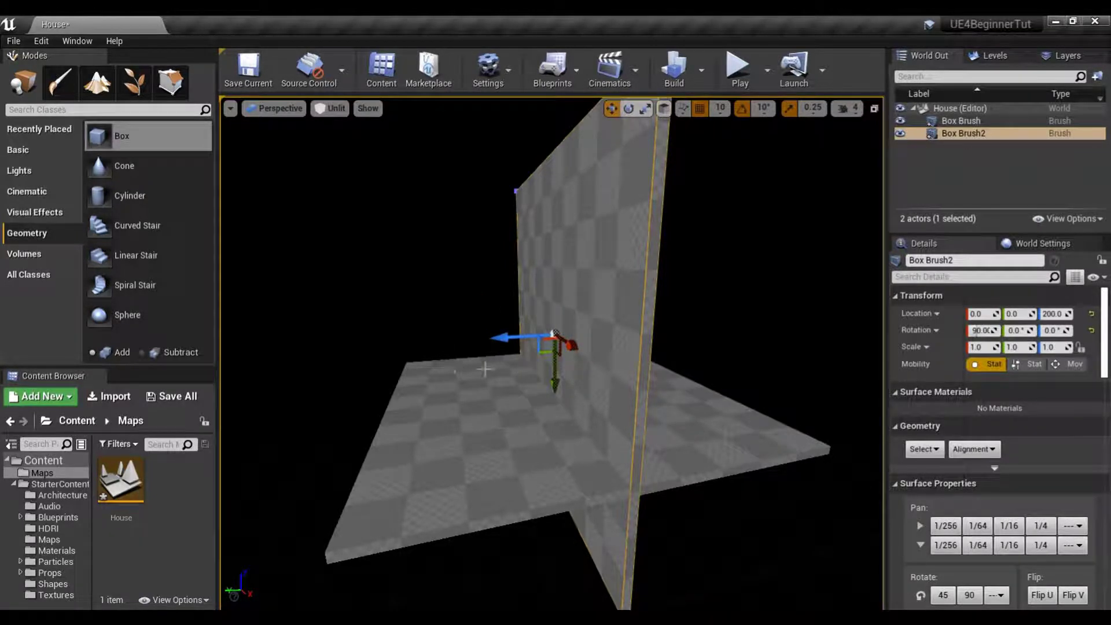
mouse_move(498, 334)
left_mouse_down()
mouse_move(530, 325)
mouse_move(605, 331)
left_mouse_up()
- Compare local and world gizmo axes on the rotated wall, leave the transform gizmo in world space, and deselect the wall
left_click(532, 420)
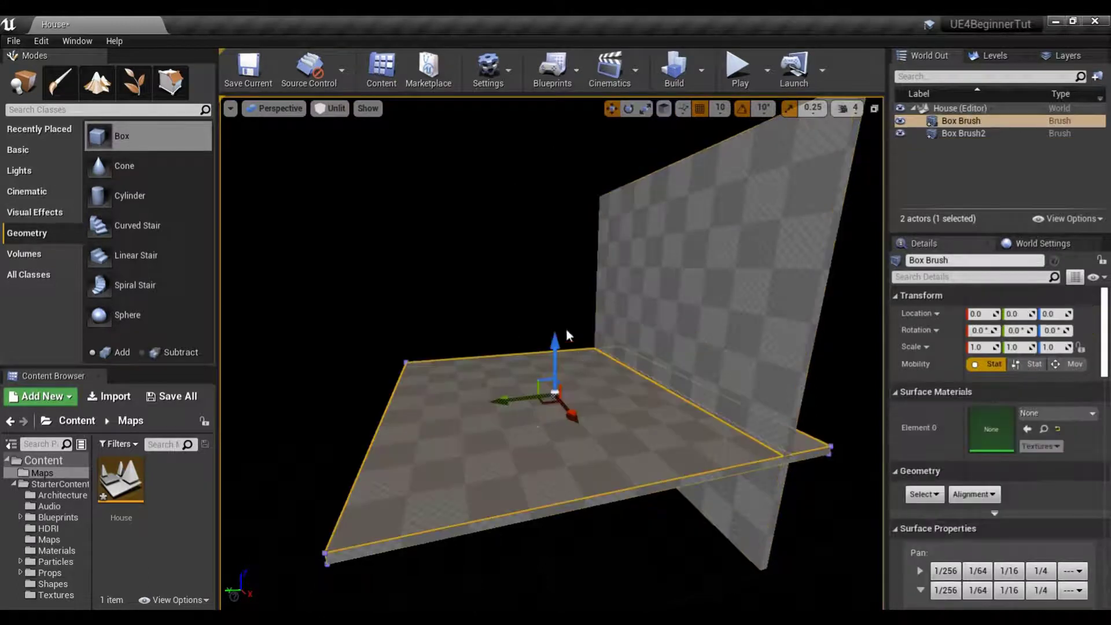
left_click(754, 264)
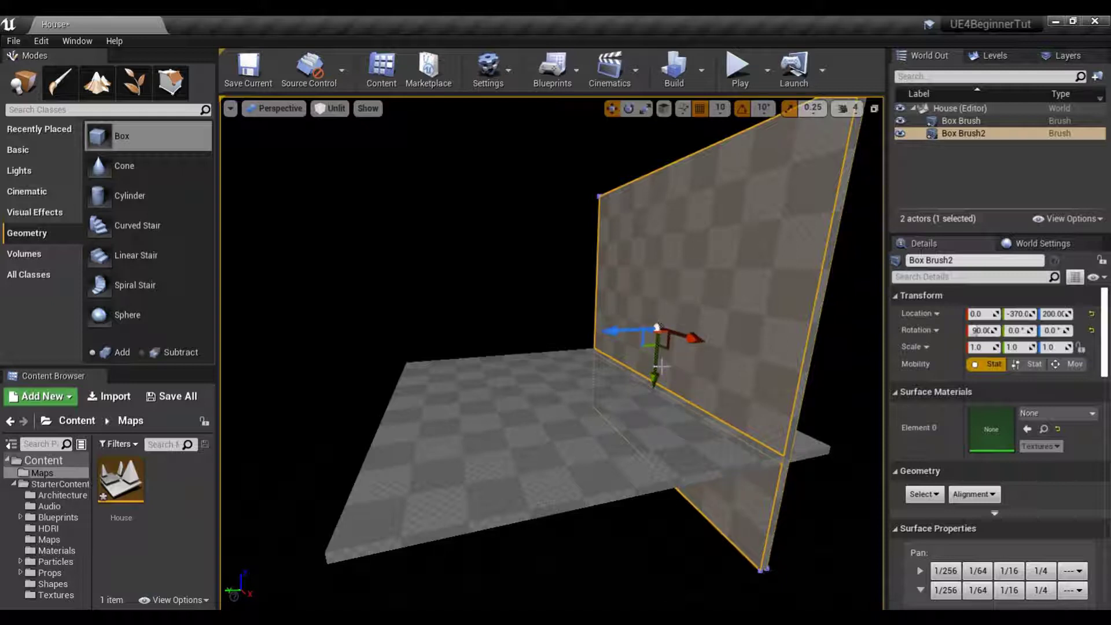
left_click(664, 110)
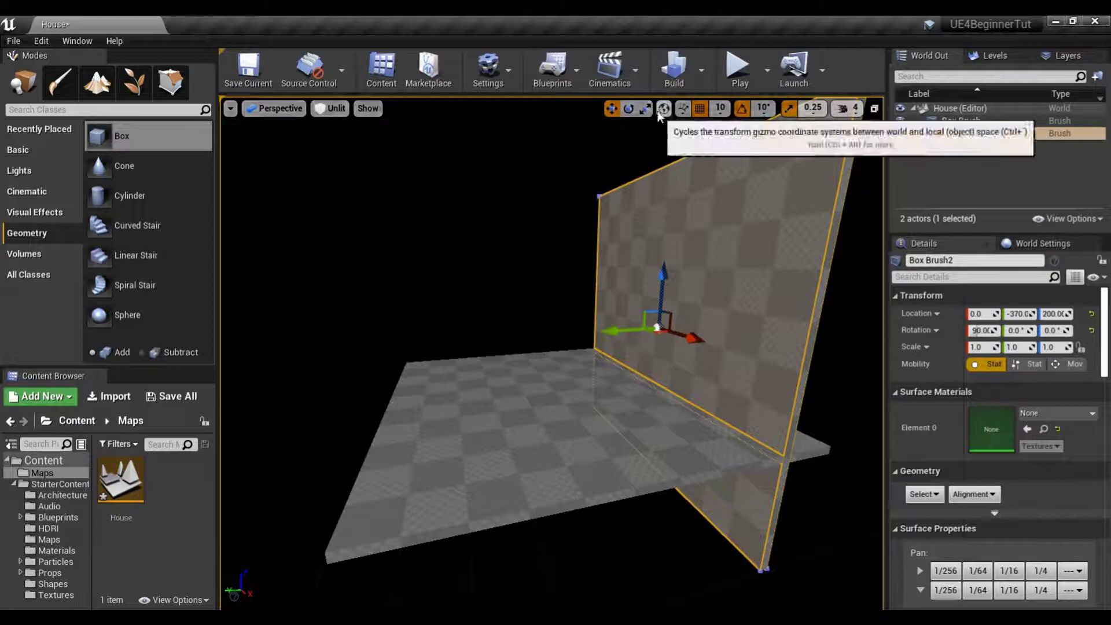
left_click(664, 111)
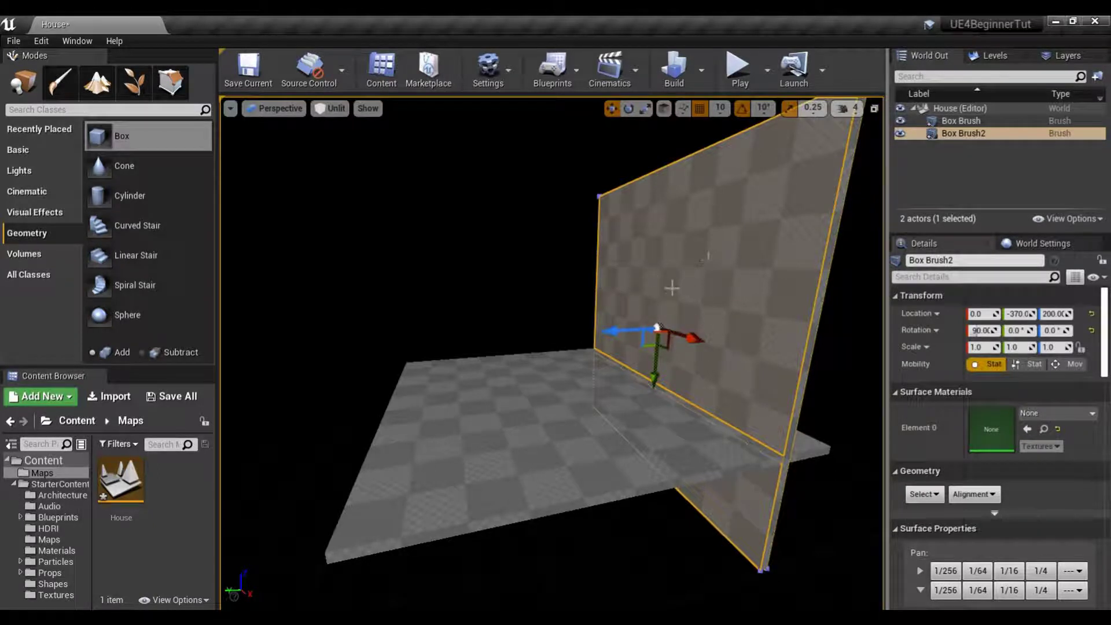
left_click(664, 108)
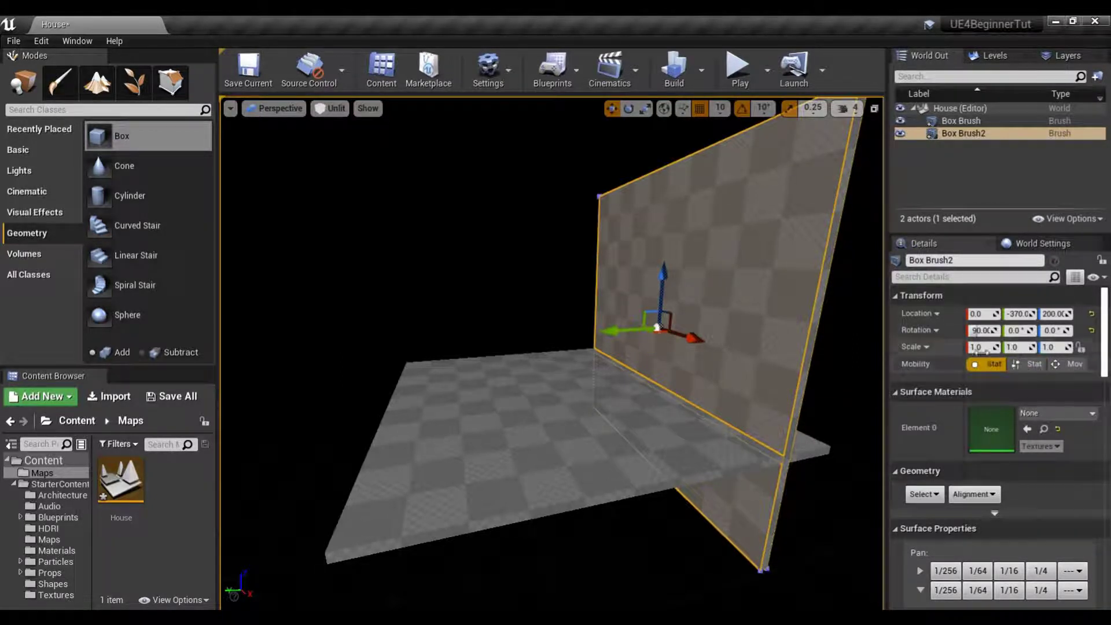
left_click(841, 491)
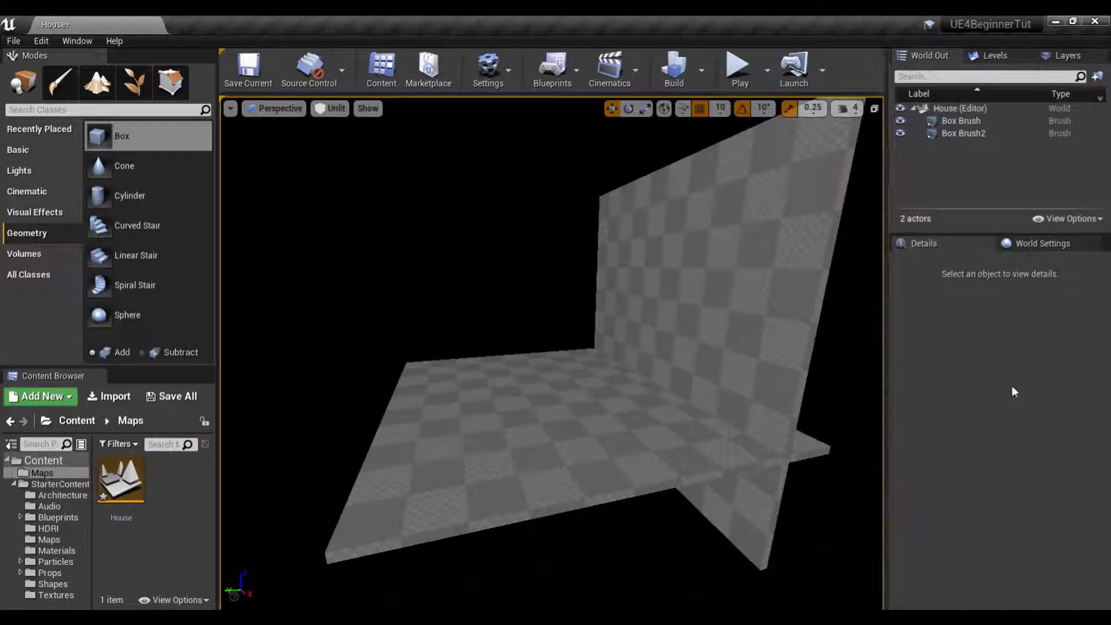
- Set the vertical wall brush's Z size to 500 in its brush settings
left_click(763, 293)
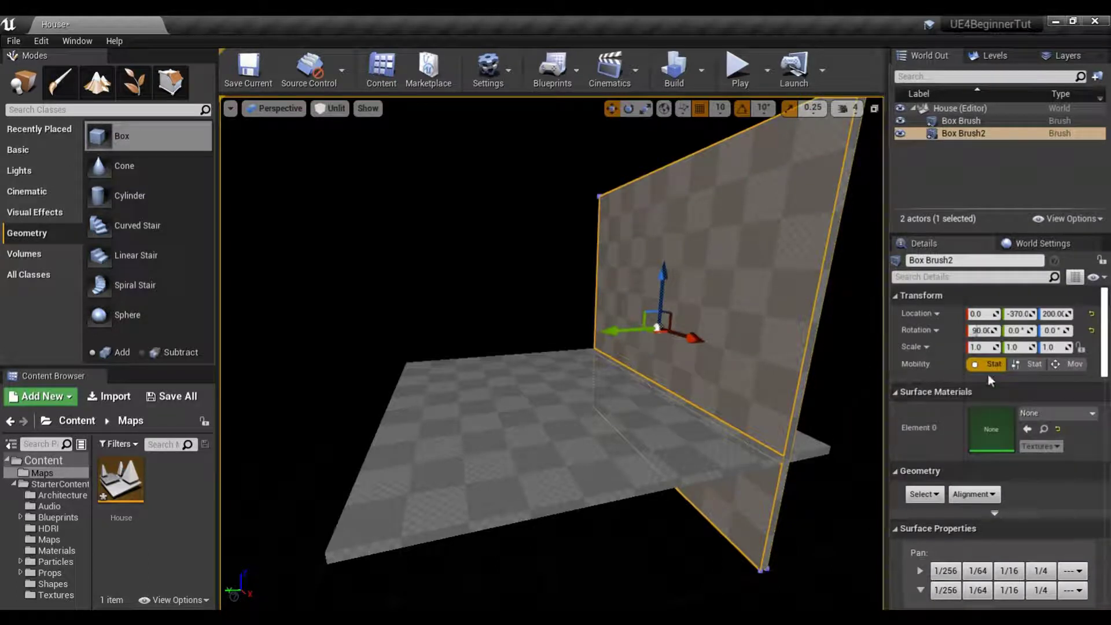
scroll(943, 374, "down", 1)
scroll(943, 374, "down", 10)
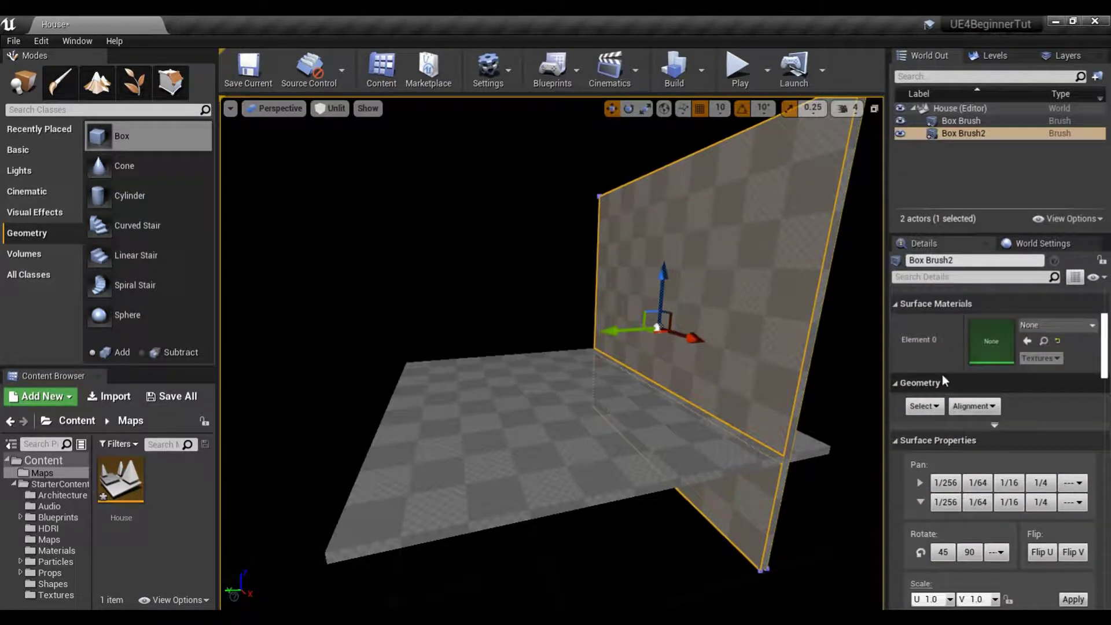
scroll(942, 374, "down", 20)
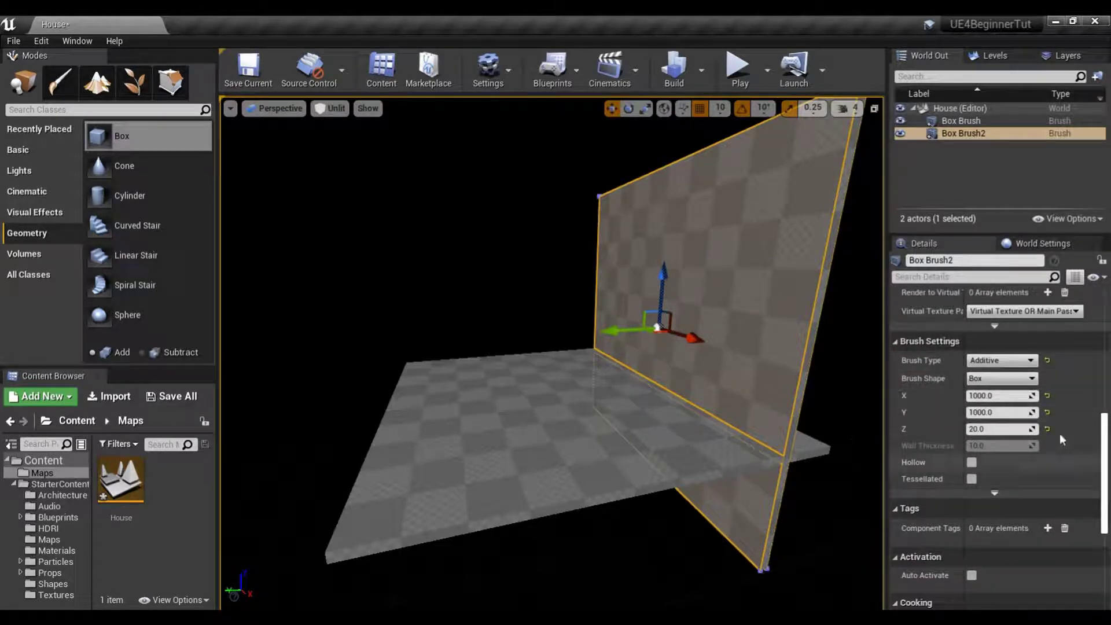
scroll(937, 352, "down", 2)
scroll(937, 352, "up", 2)
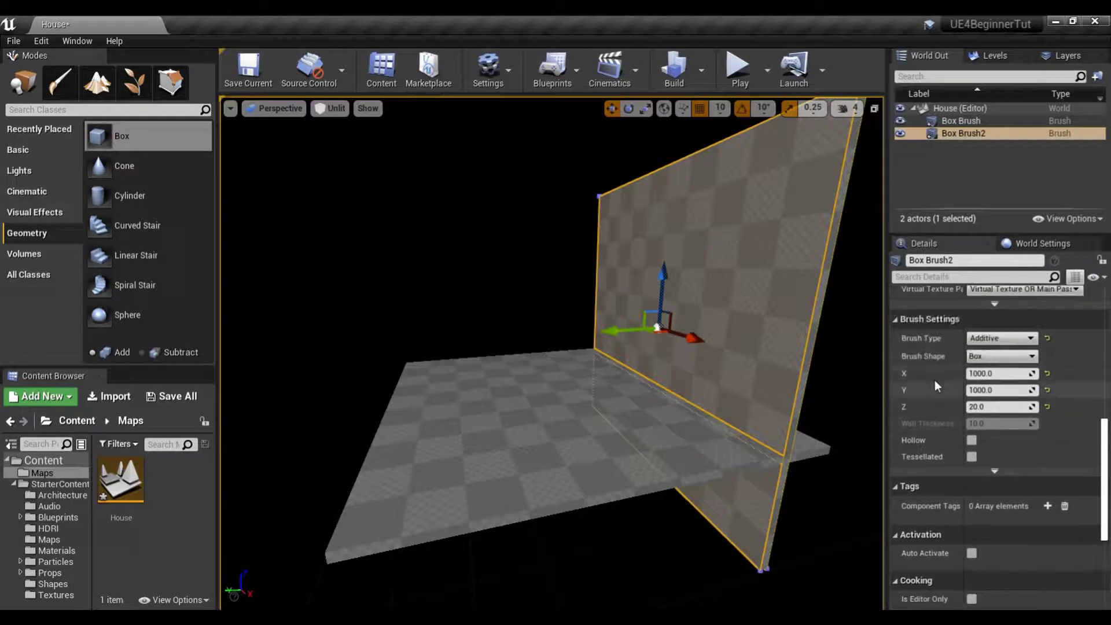
scroll(917, 375, "up", 1)
scroll(938, 429, "down", 3)
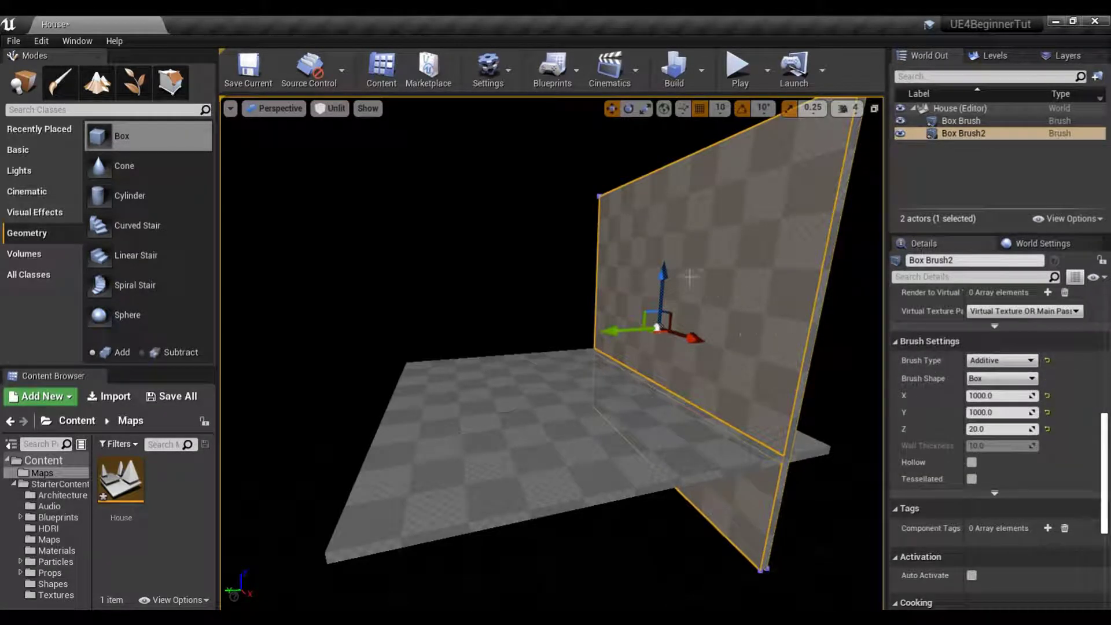
left_click(666, 197)
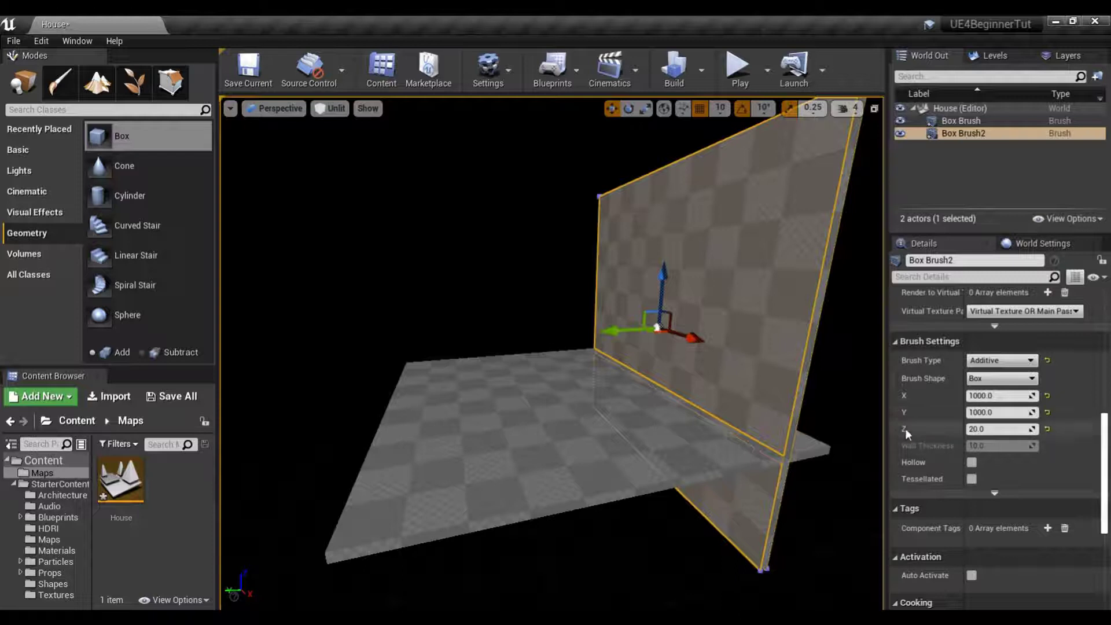
left_click(976, 428)
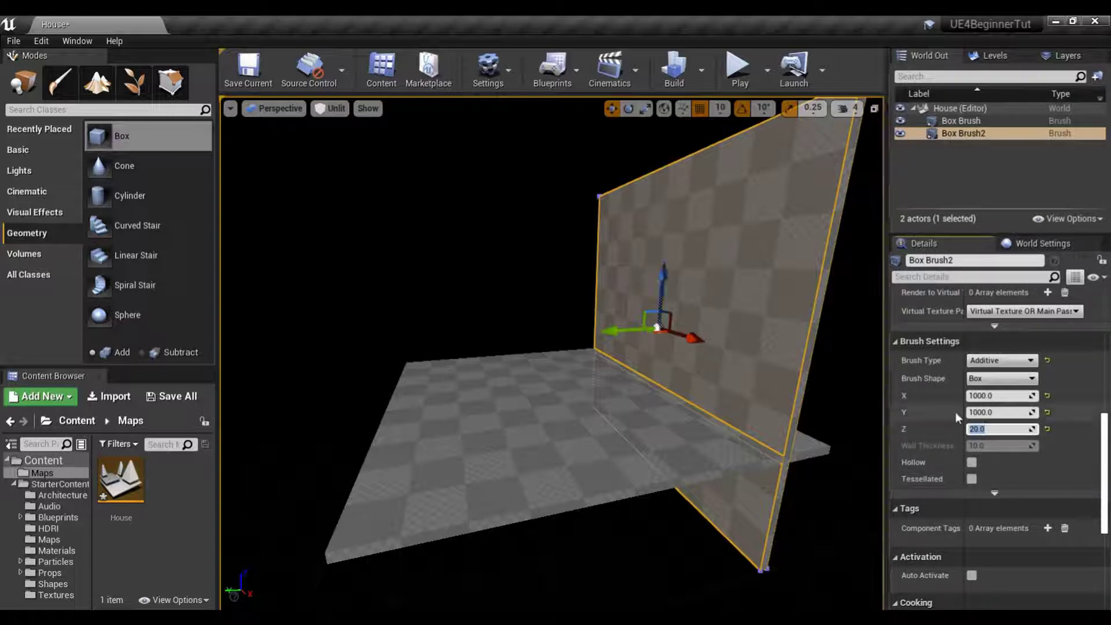
type("500")
key("Return")
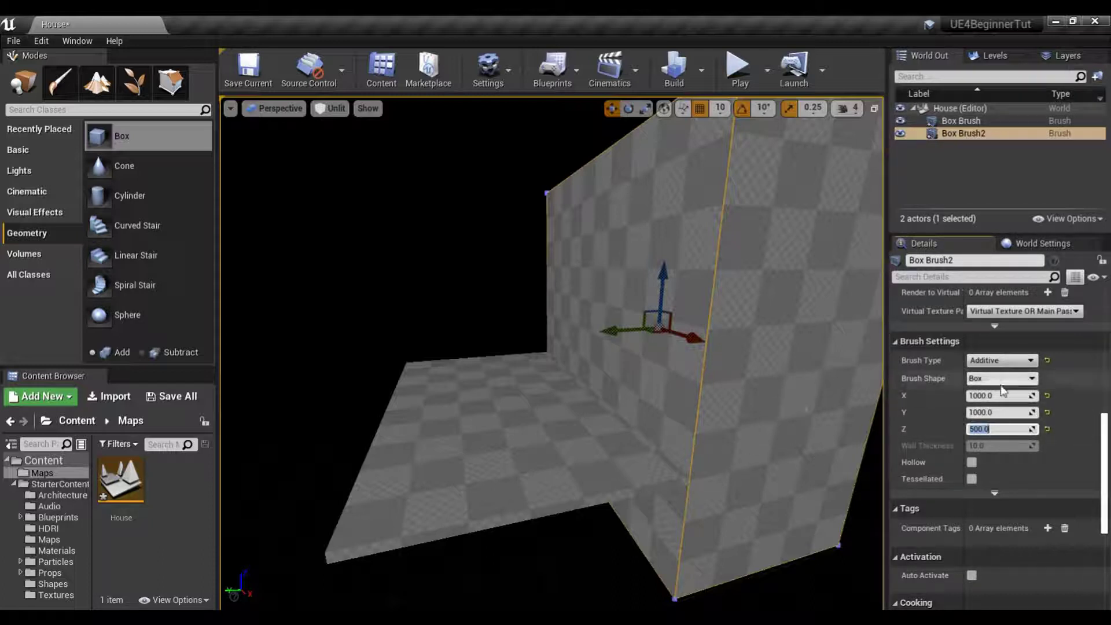
- Compare the local and world gizmo axes on the thickened wall brush and set its X rotation to 0°
left_click(669, 110)
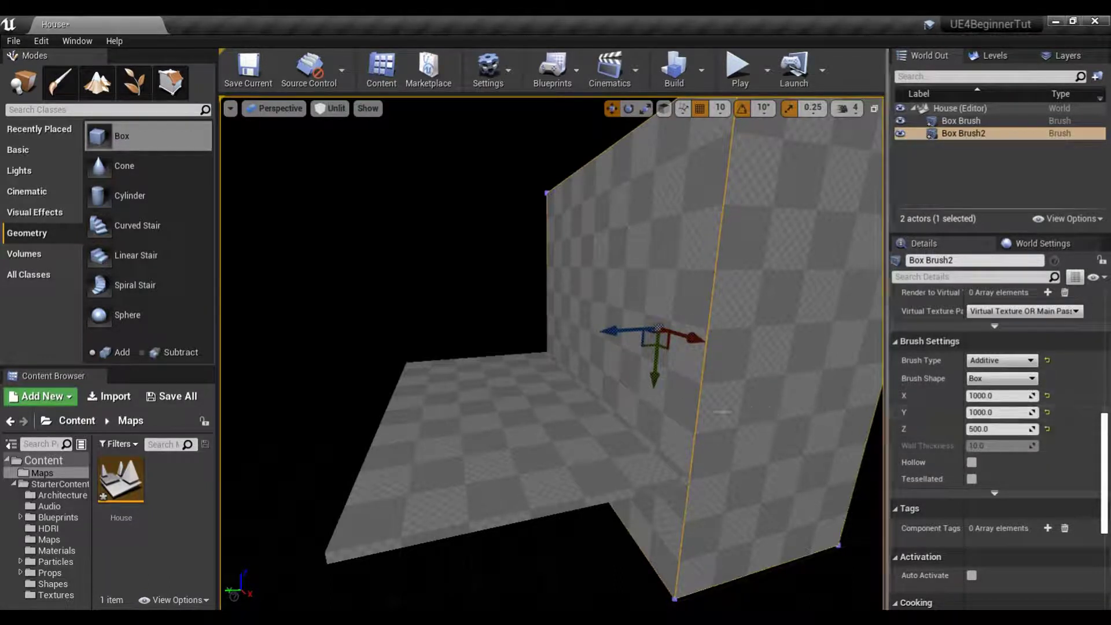
left_click(664, 109)
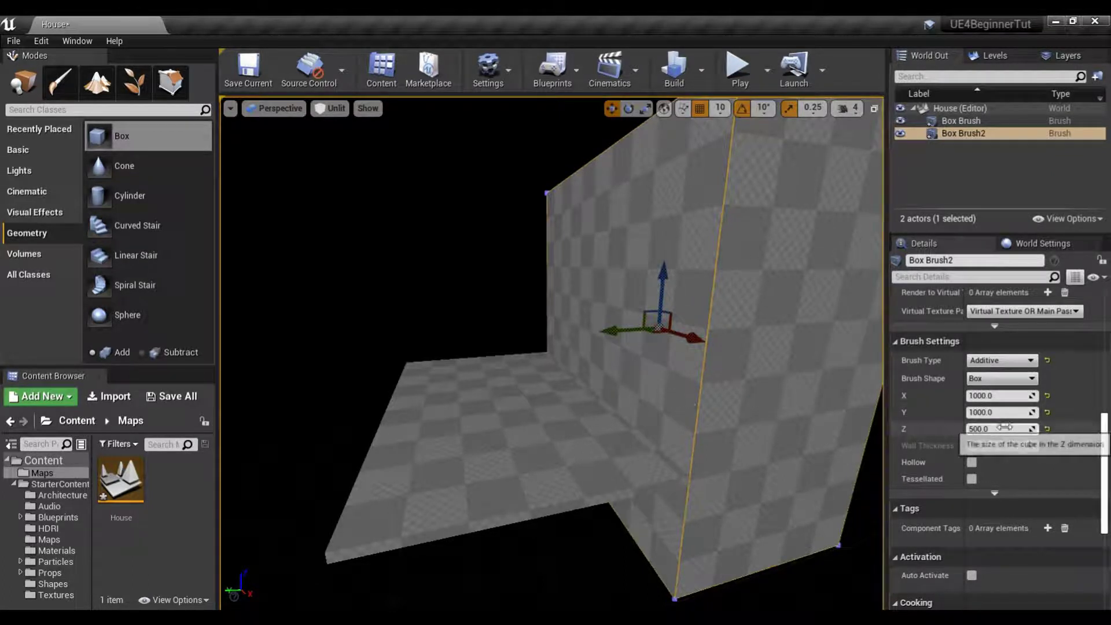
scroll(949, 542, "up", 5)
scroll(951, 533, "up", 10)
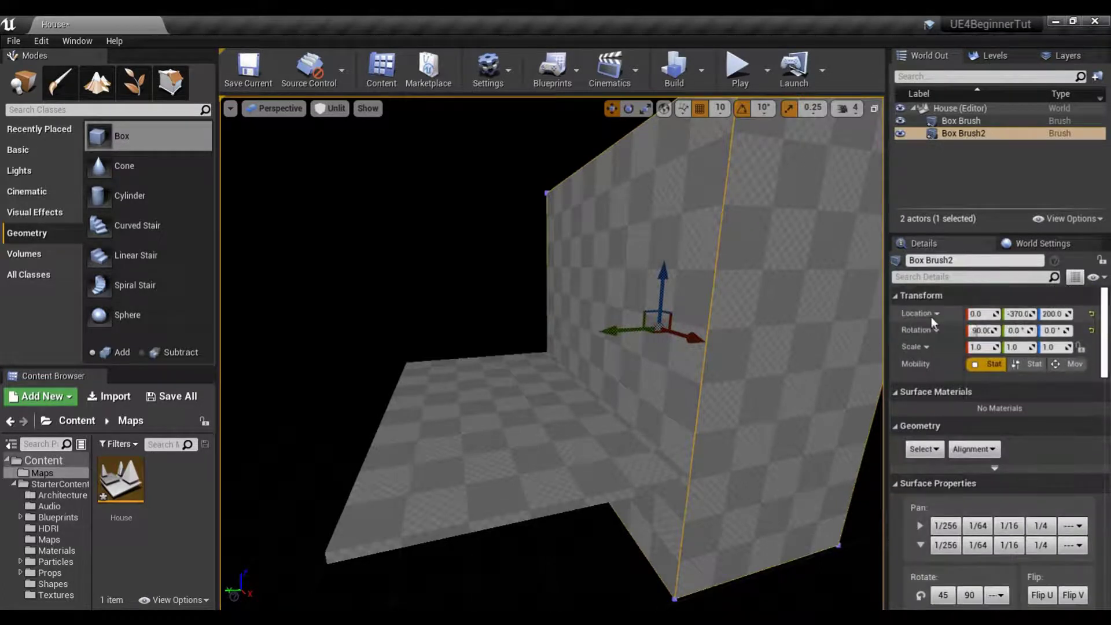
left_click(978, 330)
type("0")
key("Return")
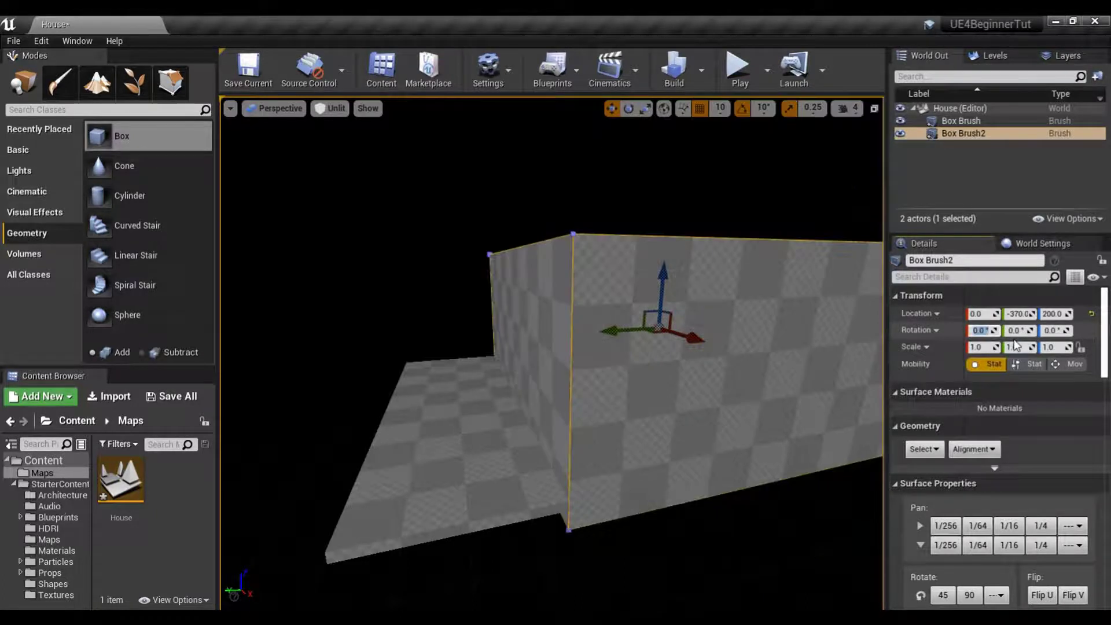
- Set the wall brush's Y size to 20 in its brush settings
mouse_move(723, 327)
right_mouse_down()
mouse_move(752, 327)
mouse_move(691, 323)
right_mouse_up()
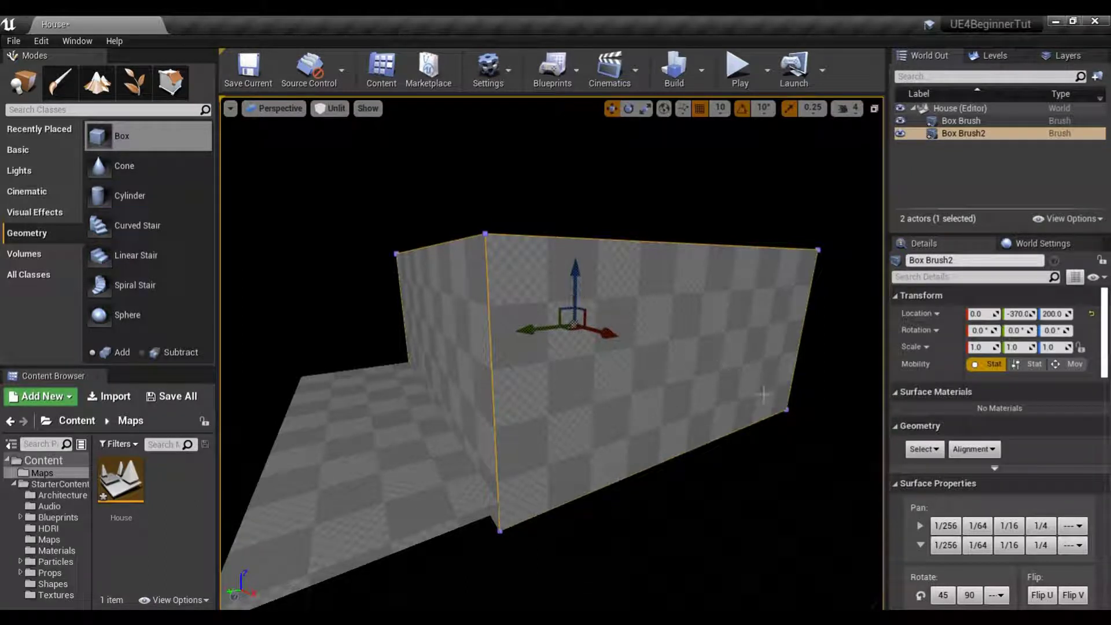
scroll(972, 421, "down", 5)
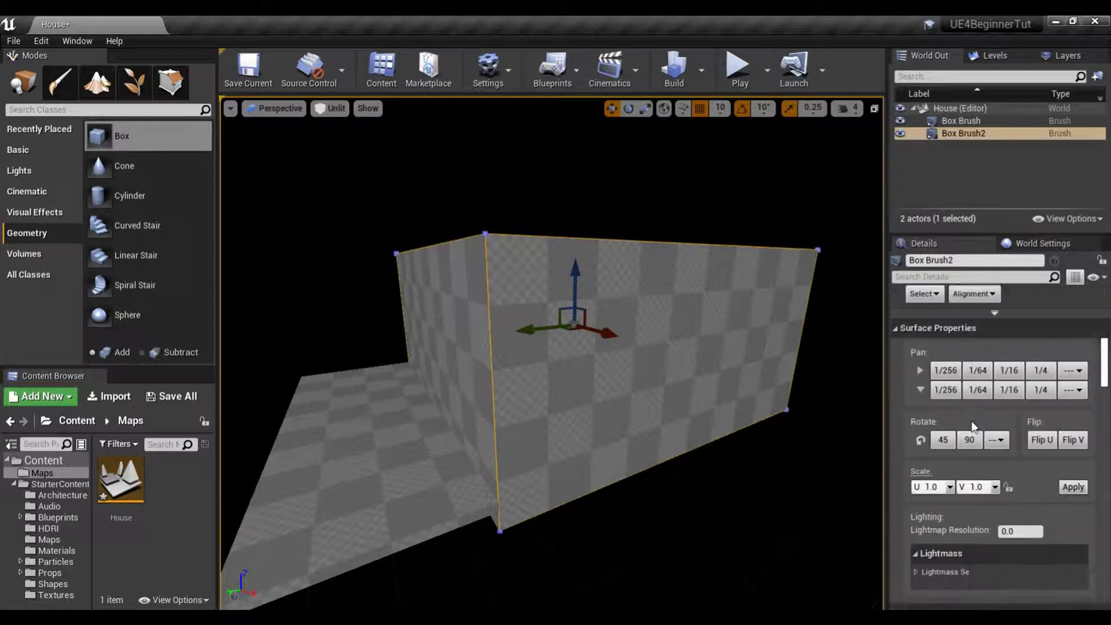
scroll(972, 423, "down", 3)
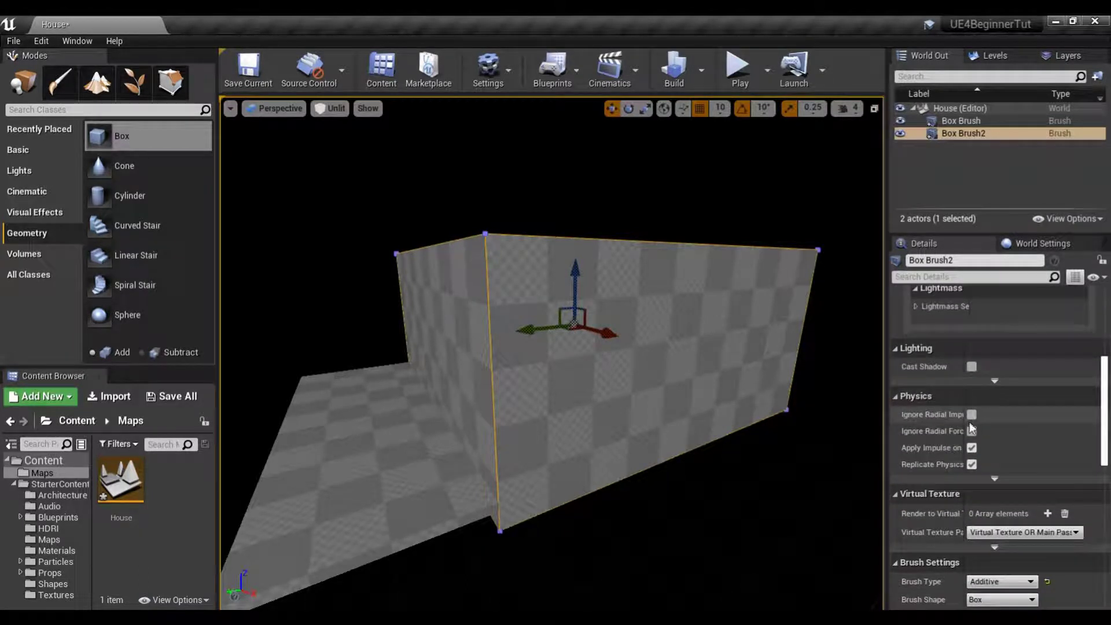
scroll(970, 426, "down", 3)
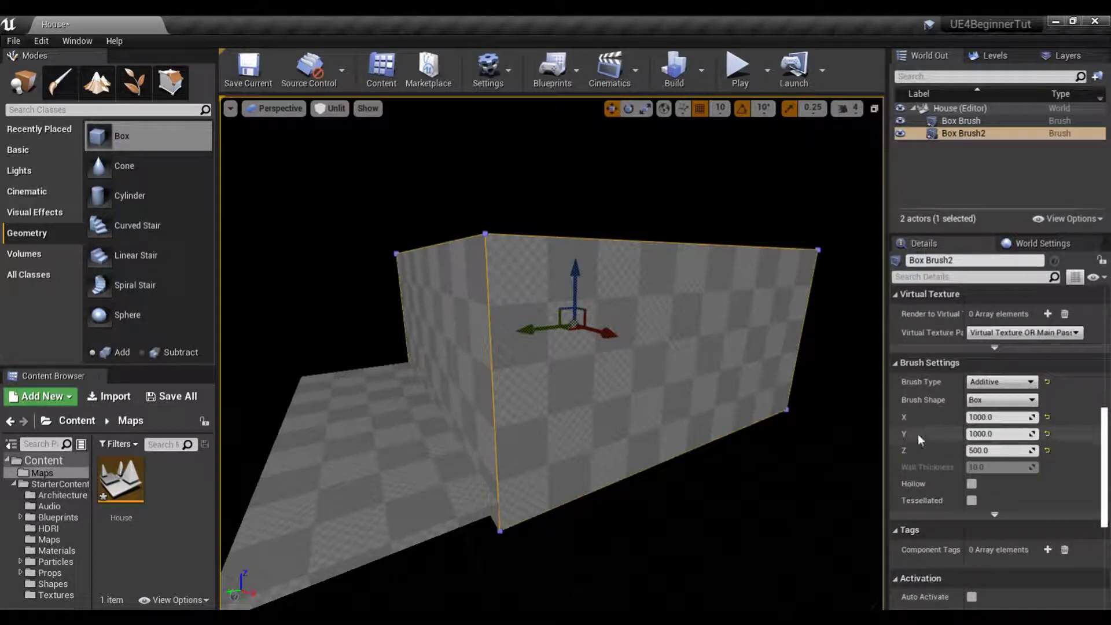
left_click(991, 451)
right_click_drag(544, 469, 759, 507)
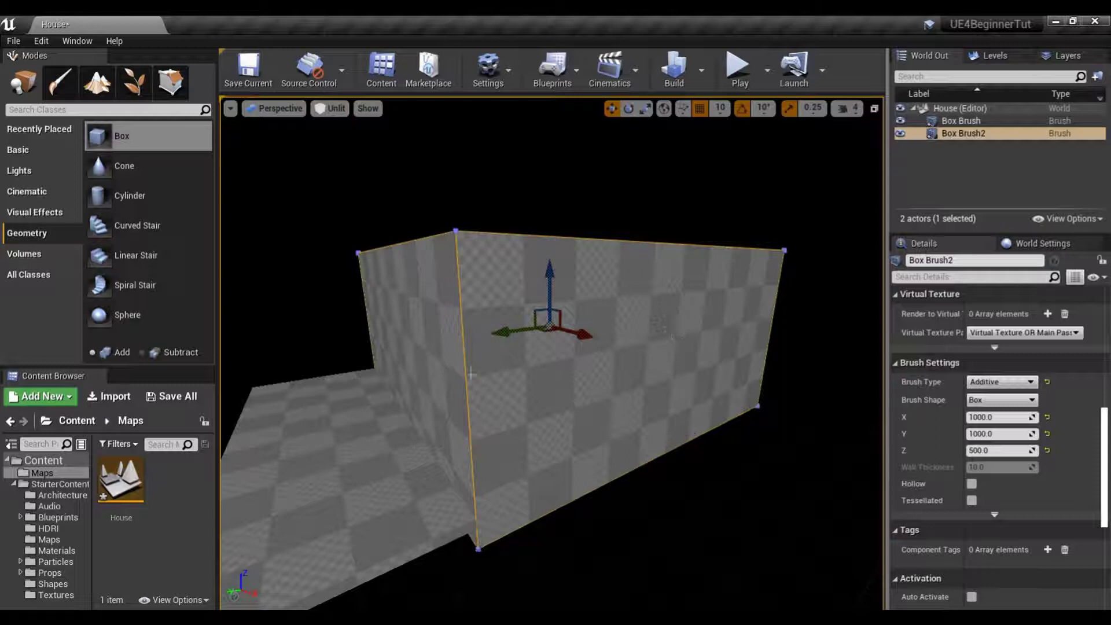
left_click(1013, 434)
type("20")
key("Return")
mouse_move(616, 523)
left_mouse_down()
mouse_move(645, 492)
mouse_move(584, 501)
mouse_move(616, 524)
left_mouse_up()
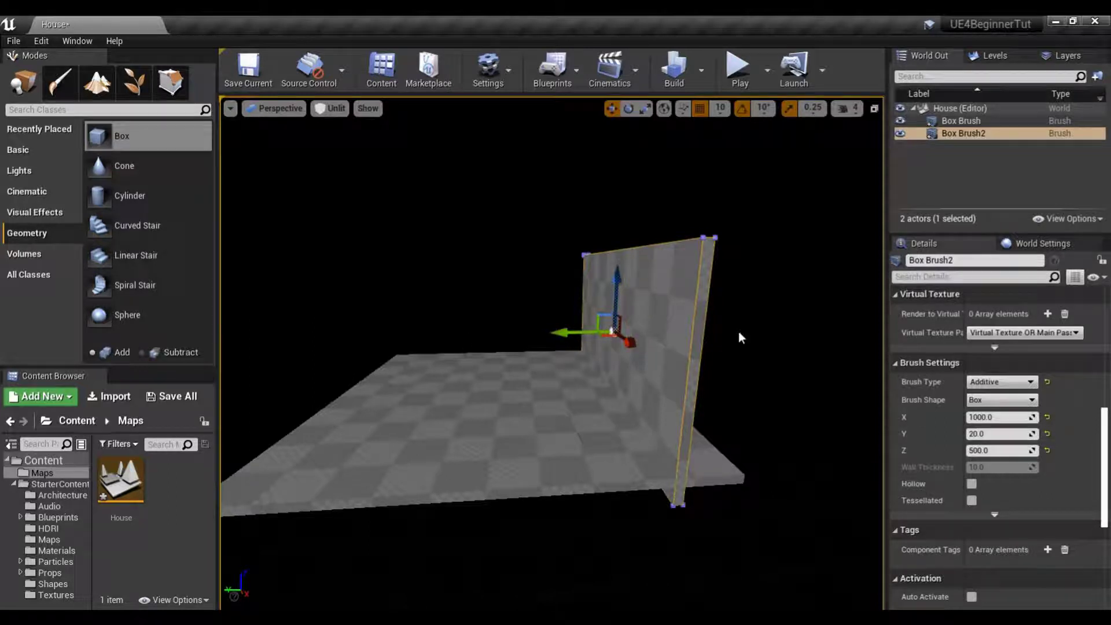
- Raise the wall to a Z location of 260 so it stands on the floor, and align it with the floor's outer edge
mouse_move(618, 283)
left_mouse_down()
mouse_move(617, 219)
mouse_move(607, 288)
left_mouse_up()
right_click_drag(638, 423, 638, 424)
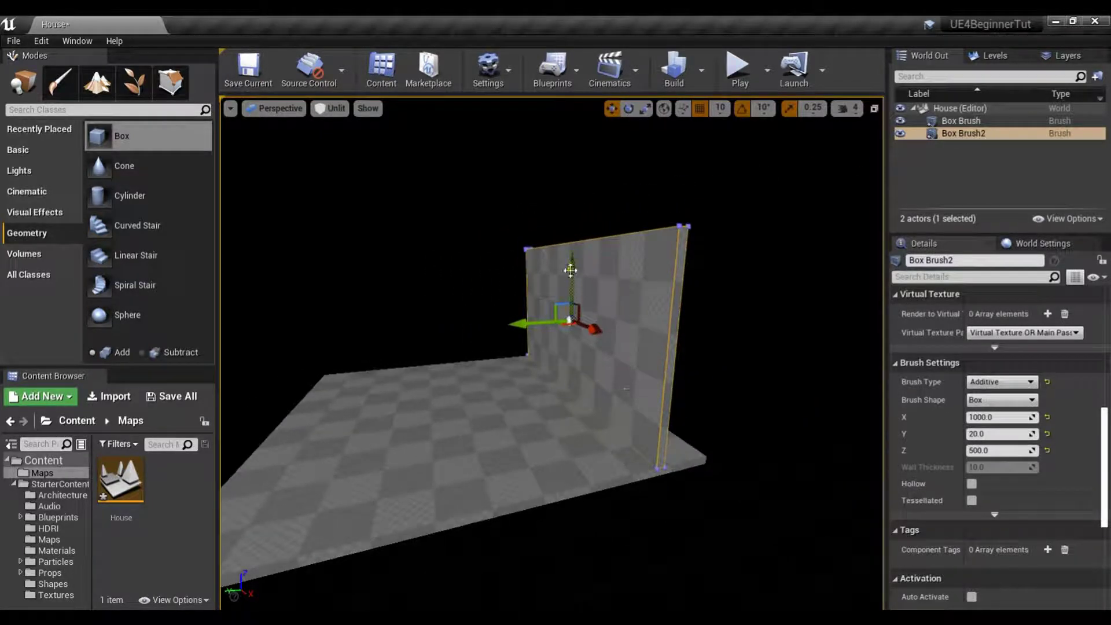
left_click_drag(569, 268, 579, 228)
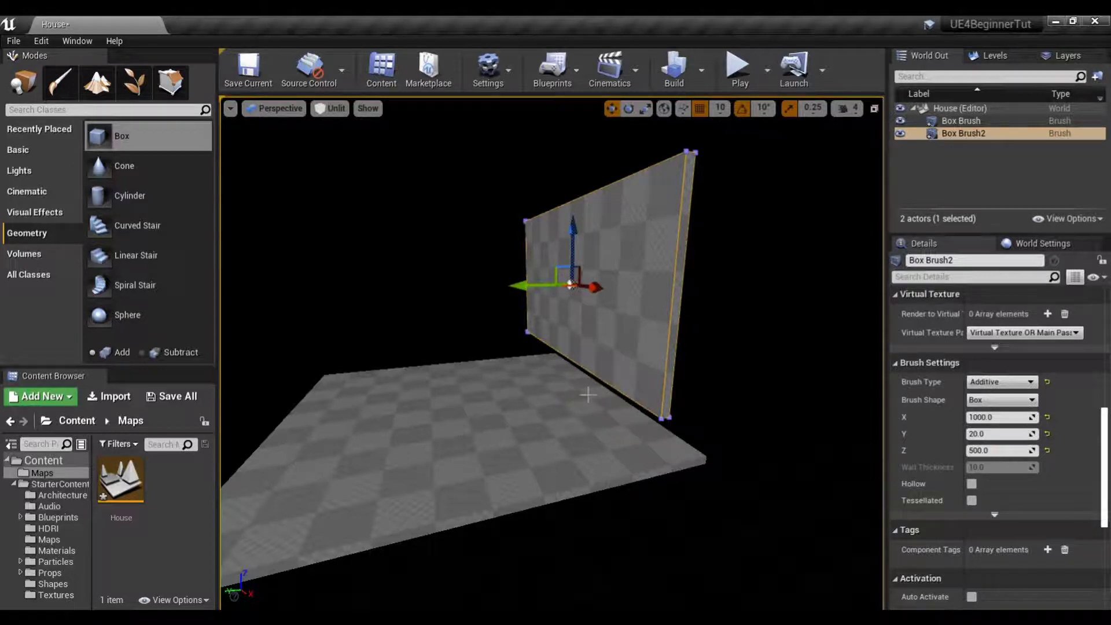
key("ctrl+z")
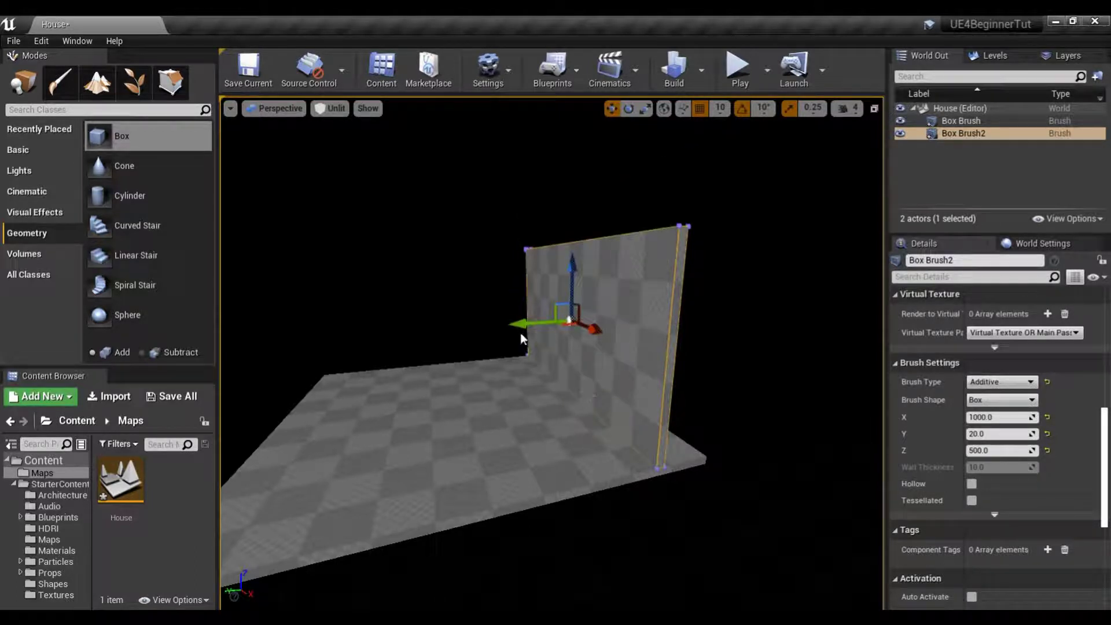
left_click_drag(518, 323, 559, 331)
right_click_drag(557, 333, 528, 147)
right_click_drag(556, 463, 567, 473)
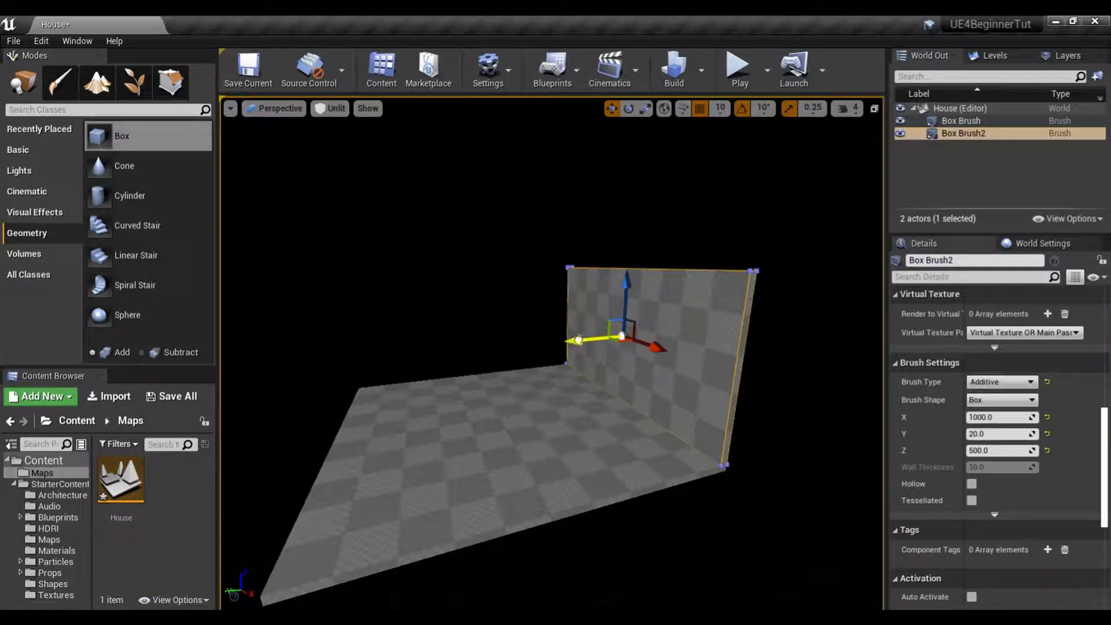
- Duplicate the wall along Y and place the copy at the opposite edge of the floor
left_click_drag(577, 340, 410, 356, "alt")
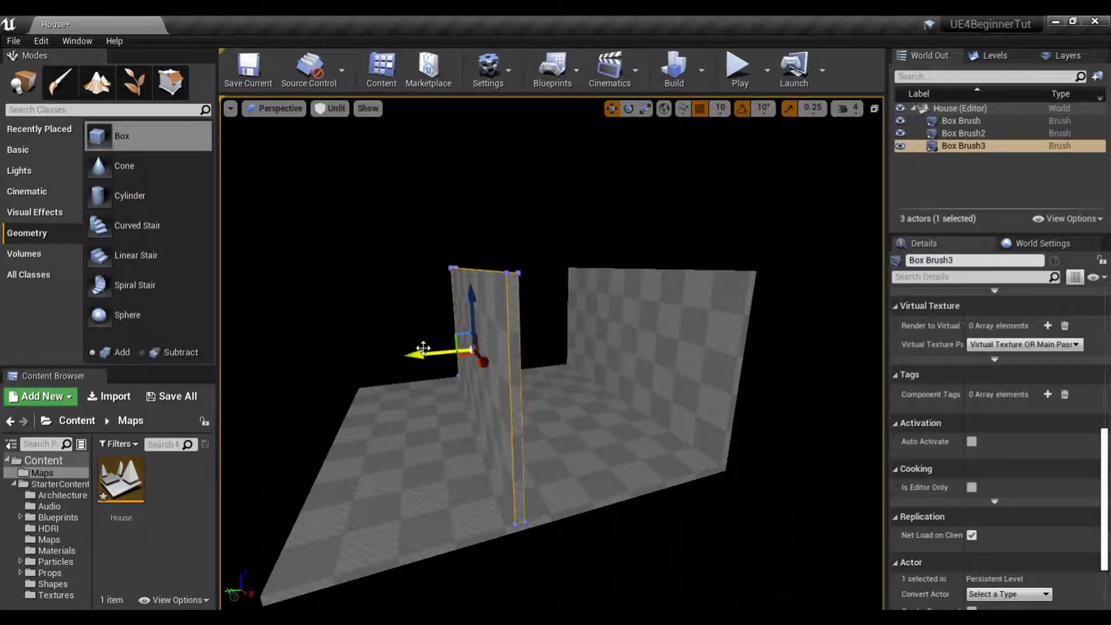
mouse_move(422, 355)
left_mouse_down()
mouse_move(256, 368)
mouse_move(254, 382)
left_mouse_up()
scroll(260, 371, "down", 3)
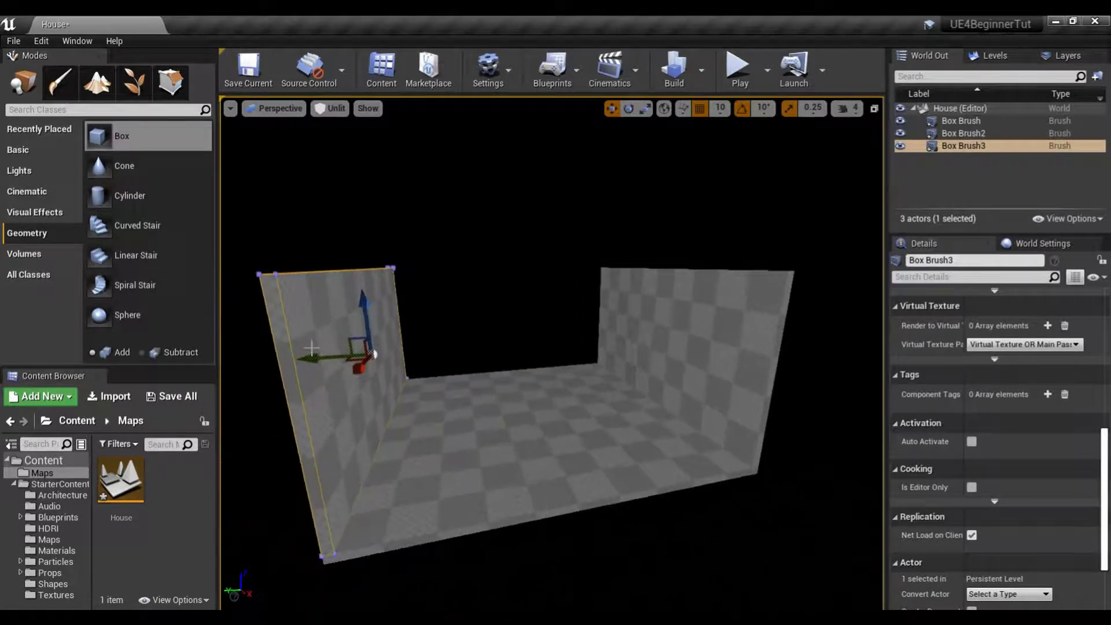
- Make four trial copies of the second wall across the floor and delete them all
mouse_move(311, 357)
left_mouse_down("alt")
mouse_move(500, 347)
mouse_move(420, 348)
left_mouse_up("alt")
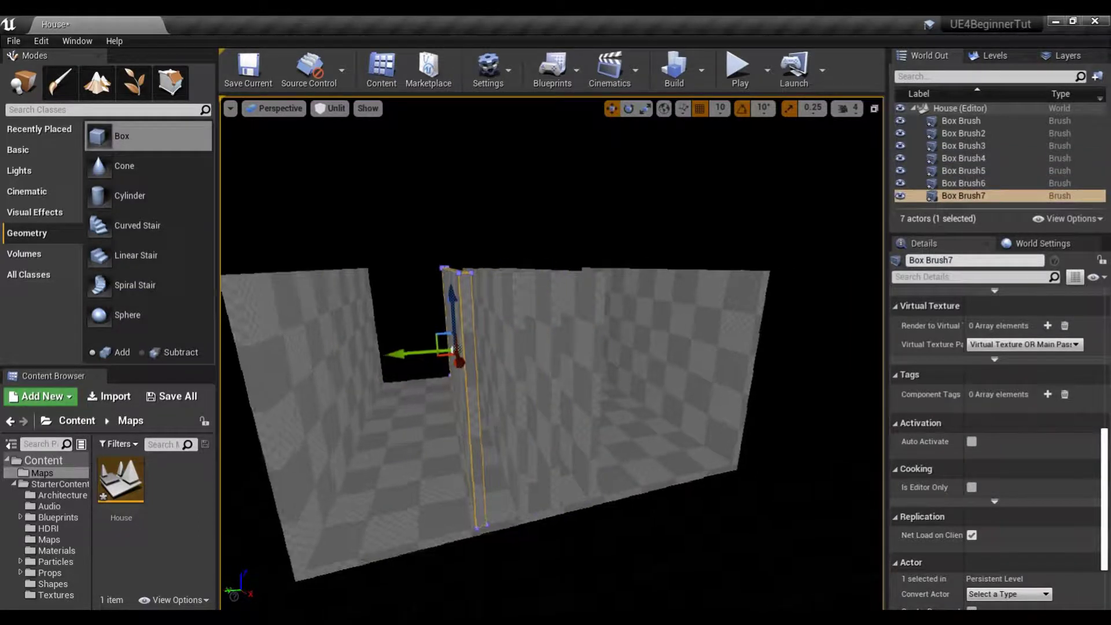
mouse_move(514, 405)
left_mouse_down()
mouse_move(501, 347)
mouse_move(509, 413)
left_mouse_up()
key("Delete")
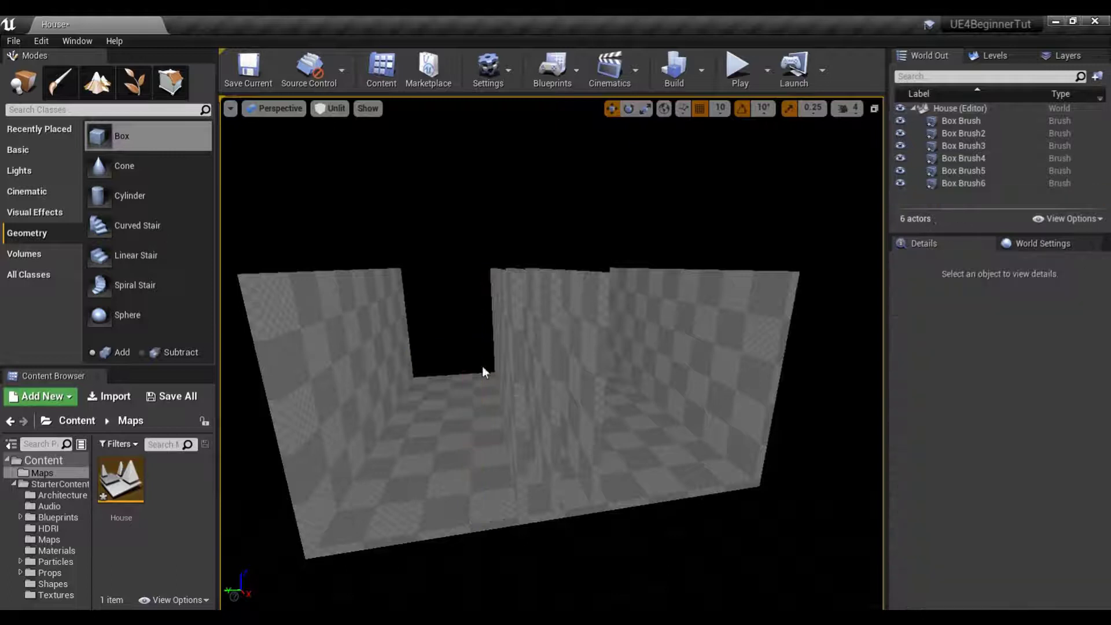
left_click(513, 316)
key("Delete")
left_click(513, 316)
key("Delete")
left_click(606, 380)
key("Delete")
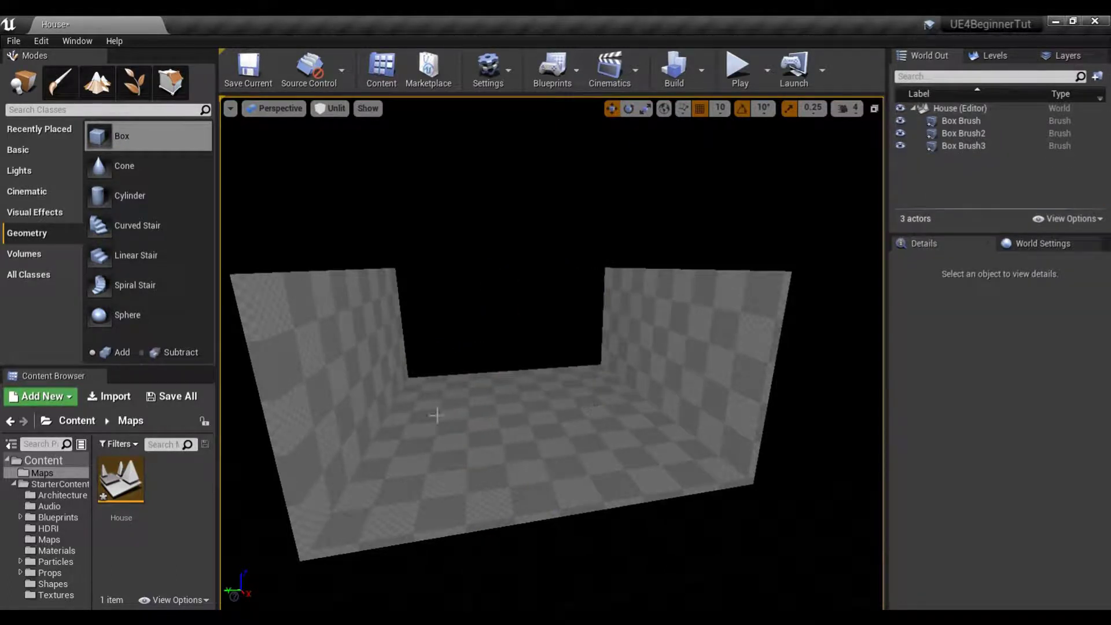
- Duplicate the second wall inward along the Y axis to a Y location of 240
left_click(379, 371)
left_click_drag(434, 429, 428, 474)
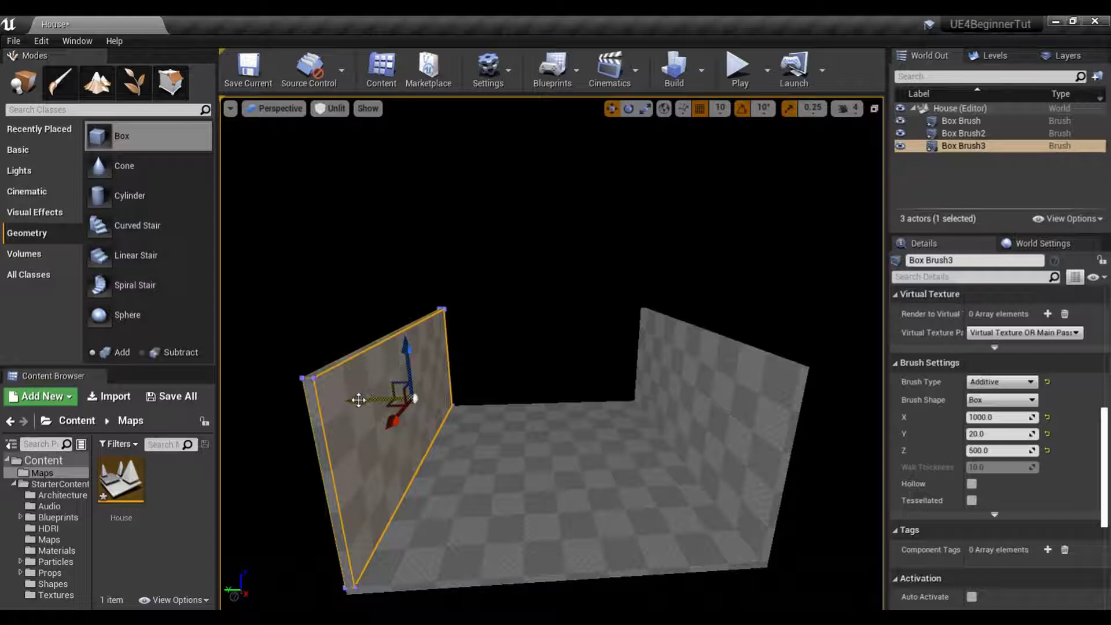
left_click_drag(359, 400, 433, 408, "alt")
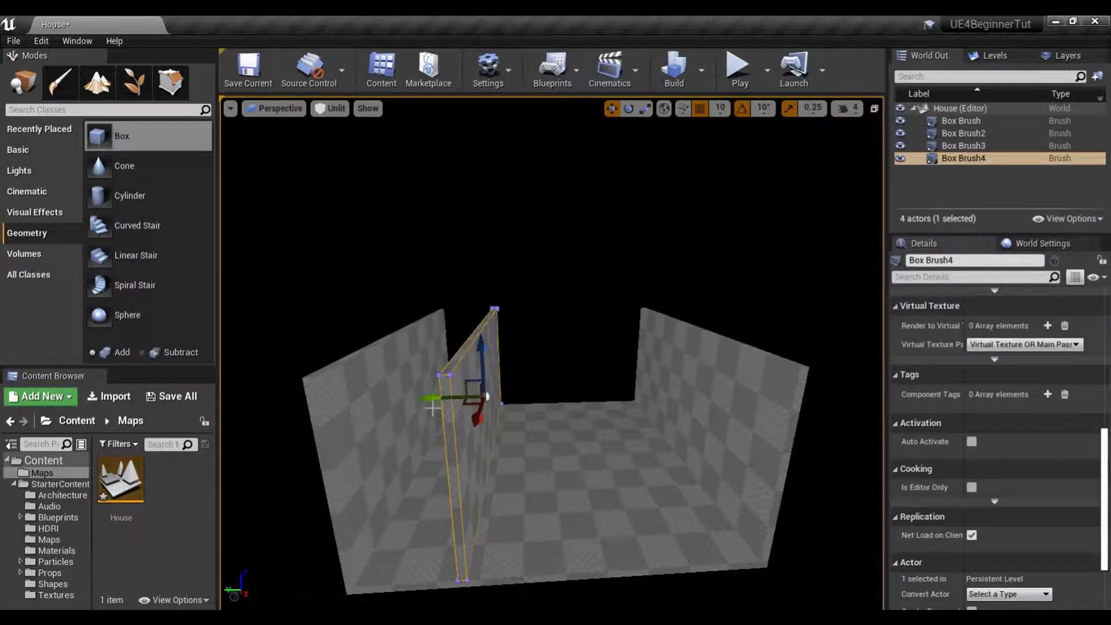
left_click_drag(517, 489, 503, 490)
- Try rotating the new wall copy about Z across the room, and reset its Z rotation to 0°
key("e")
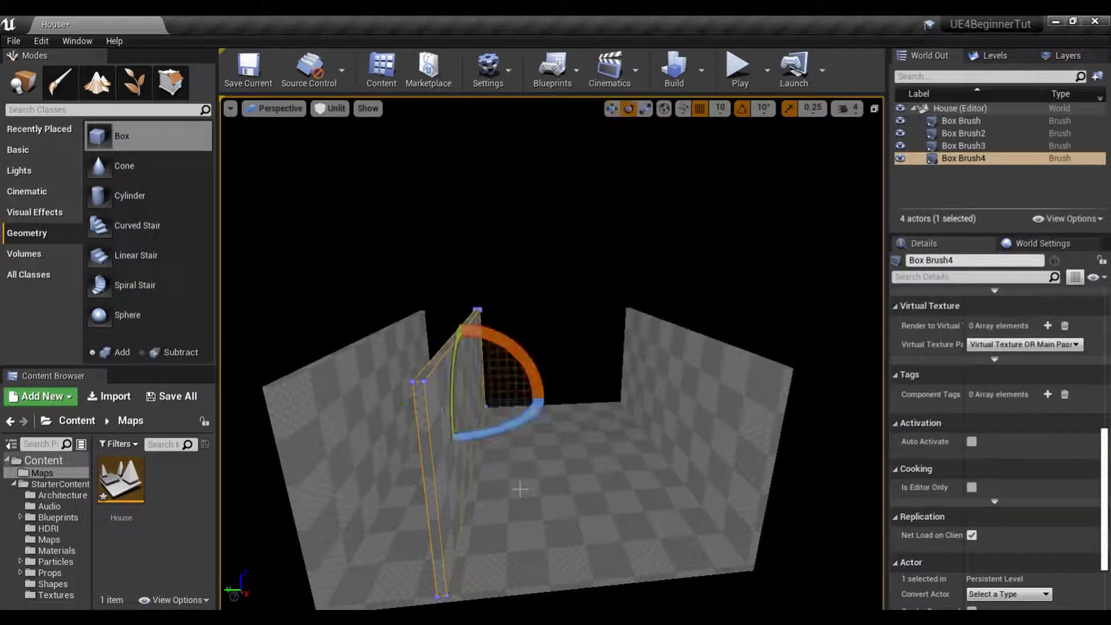
mouse_move(497, 442)
left_mouse_down()
mouse_move(290, 444)
mouse_move(474, 476)
left_mouse_up()
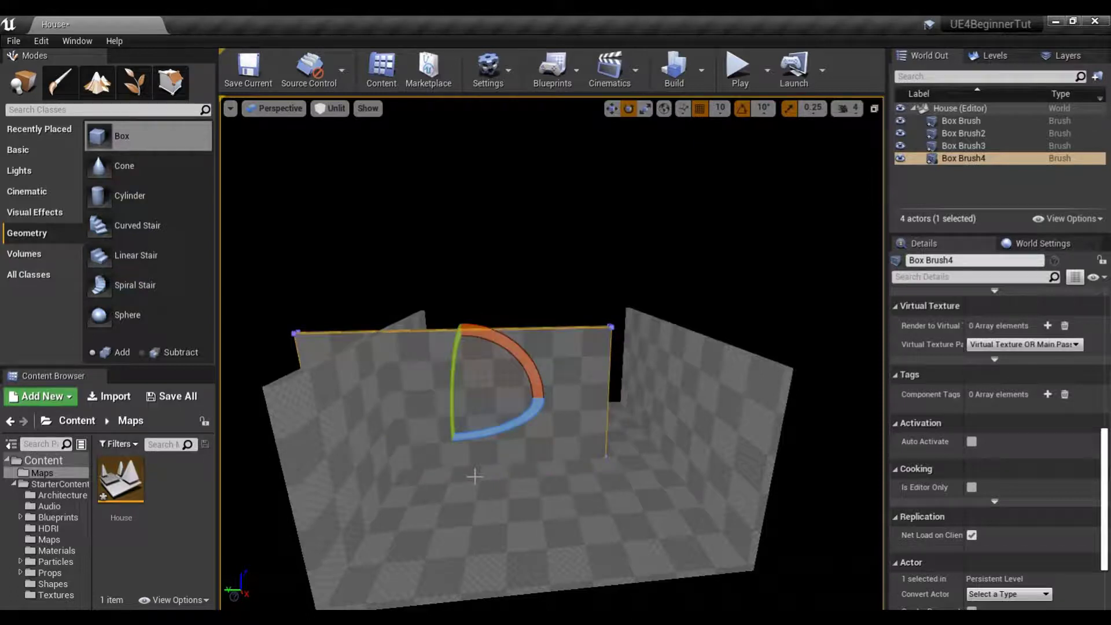
scroll(1005, 445, "down", 3)
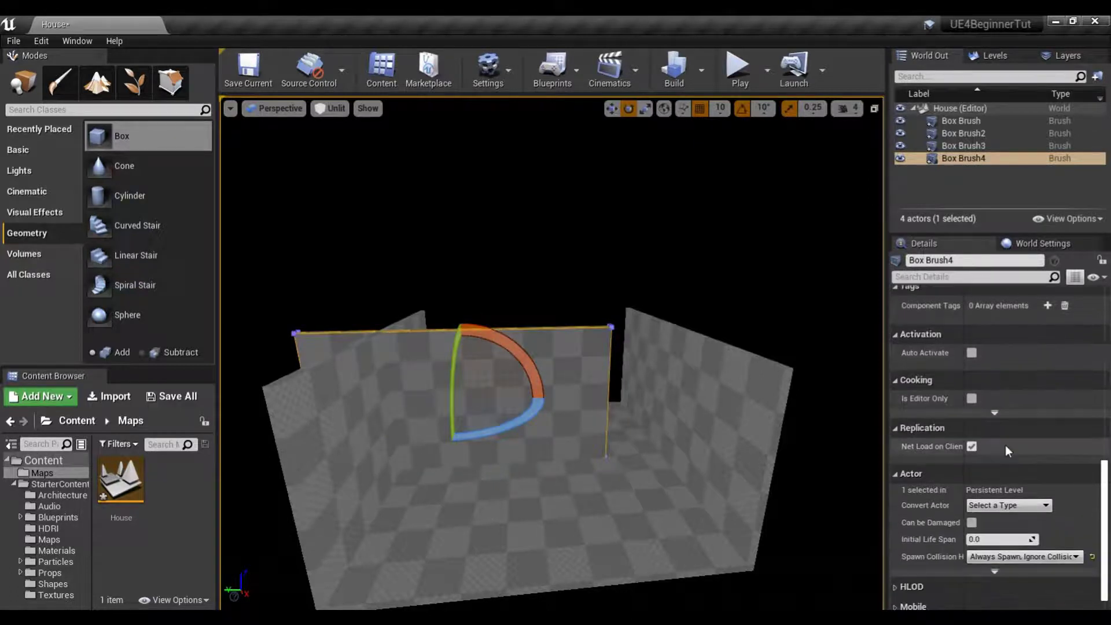
scroll(975, 473, "up", 6)
scroll(974, 474, "up", 3)
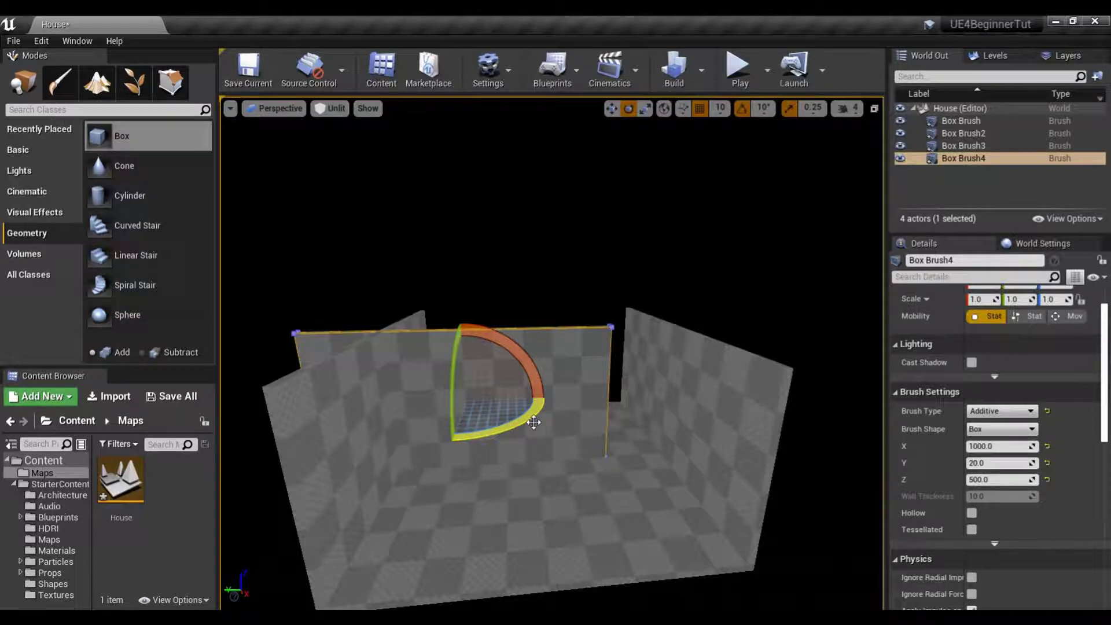
scroll(926, 409, "up", 2)
left_click(1054, 330)
type("0")
key("Return")
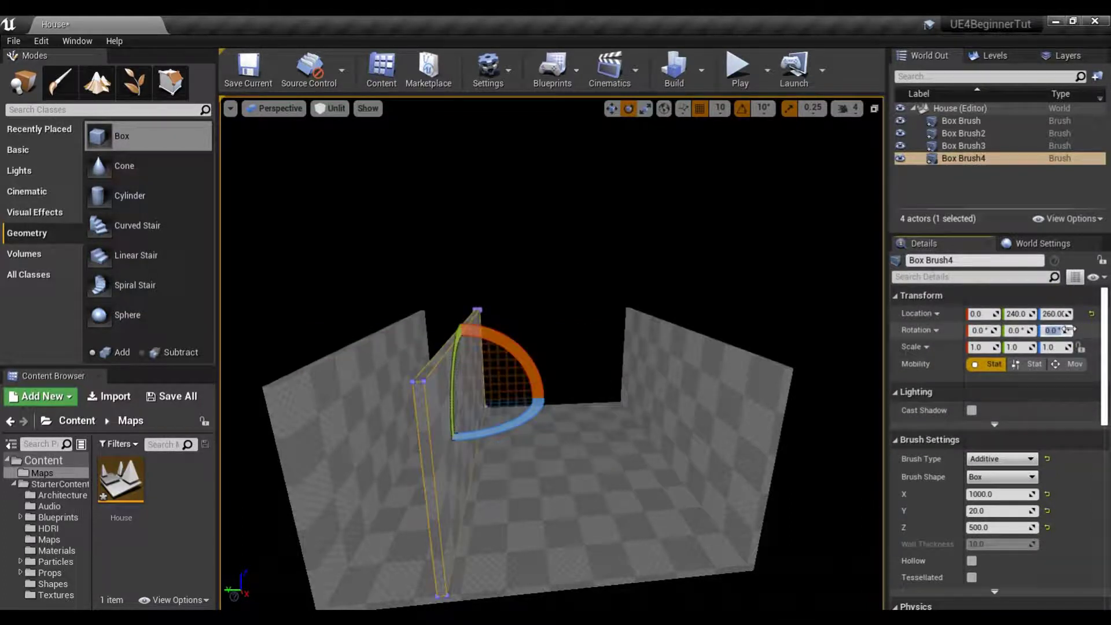
mouse_move(585, 489)
right_mouse_down()
mouse_move(521, 489)
mouse_move(590, 487)
right_mouse_up()
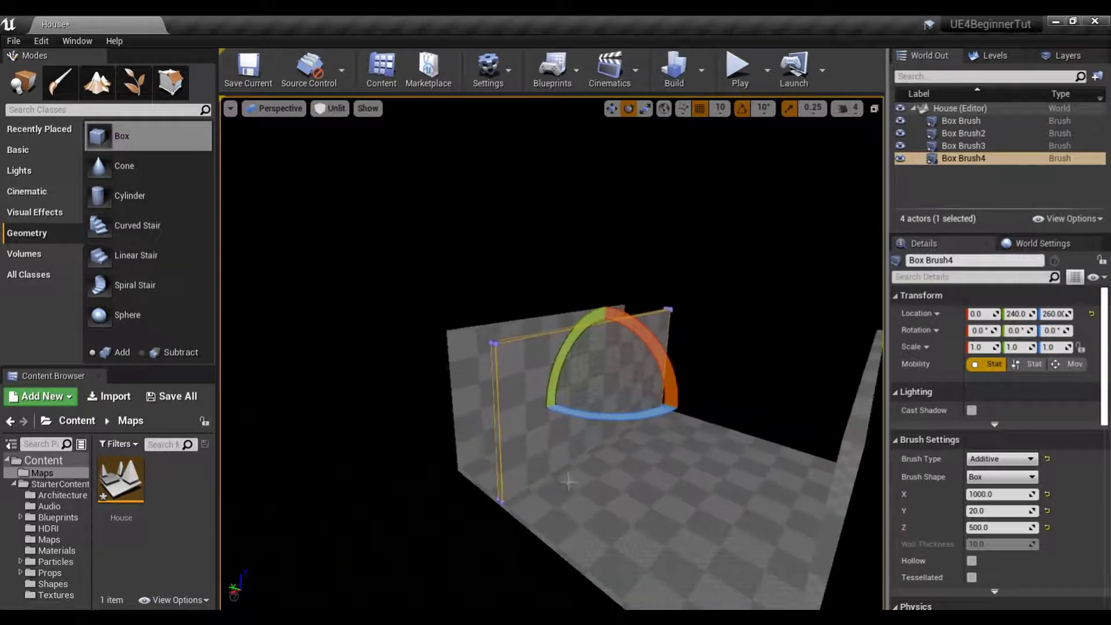
- Resize the new wall copy to run along the other axis, with brush size X 20 and Y 1000
key("w")
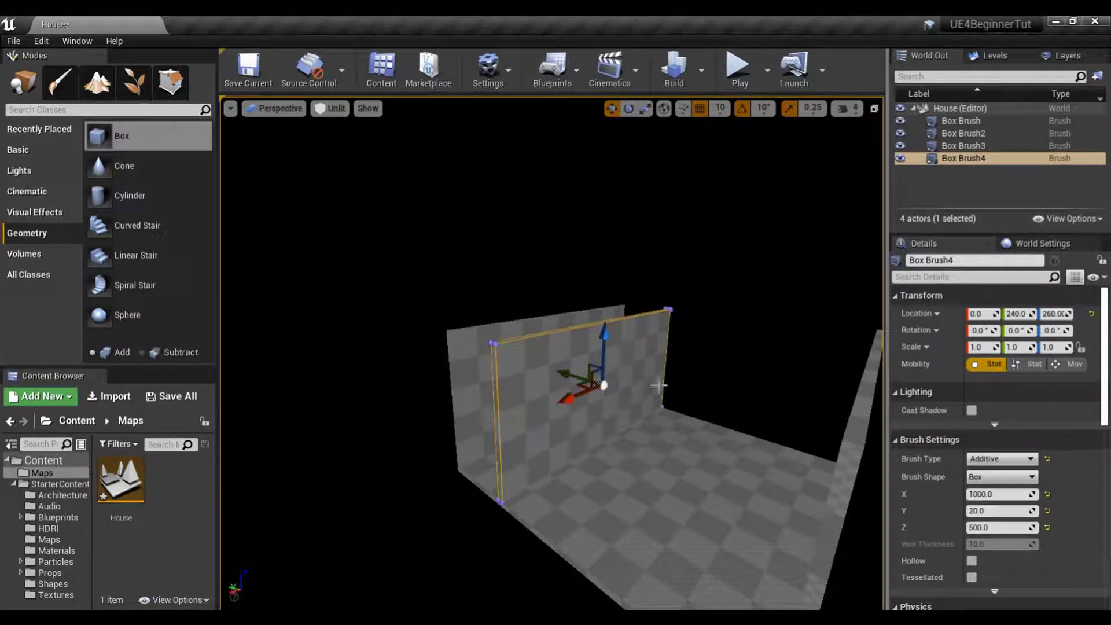
left_click(991, 494)
type("20")
key("Return")
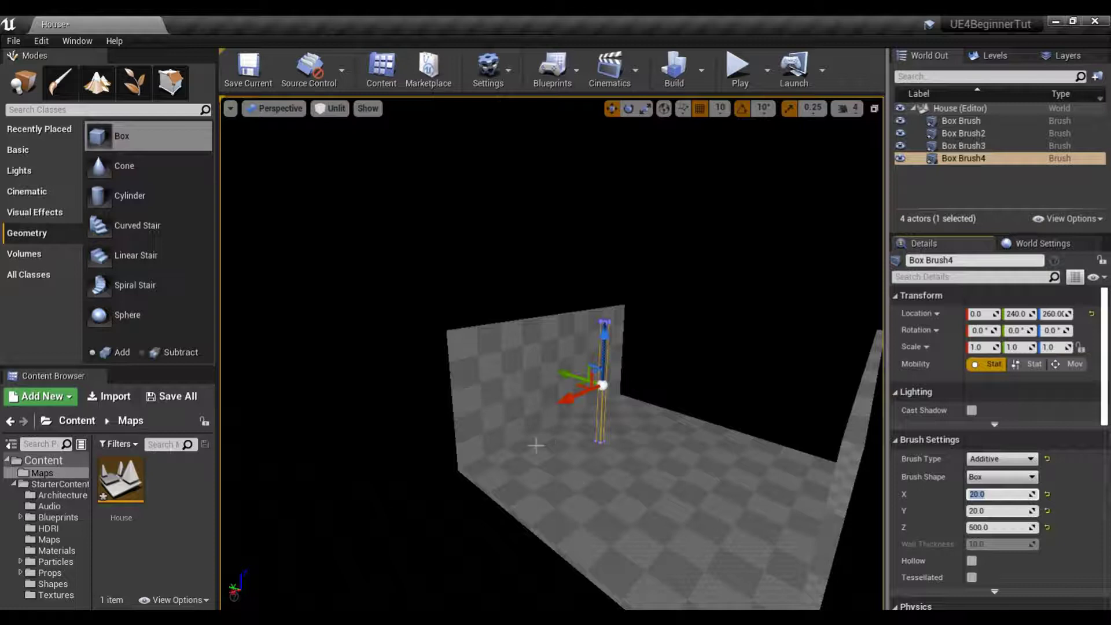
left_click(994, 511)
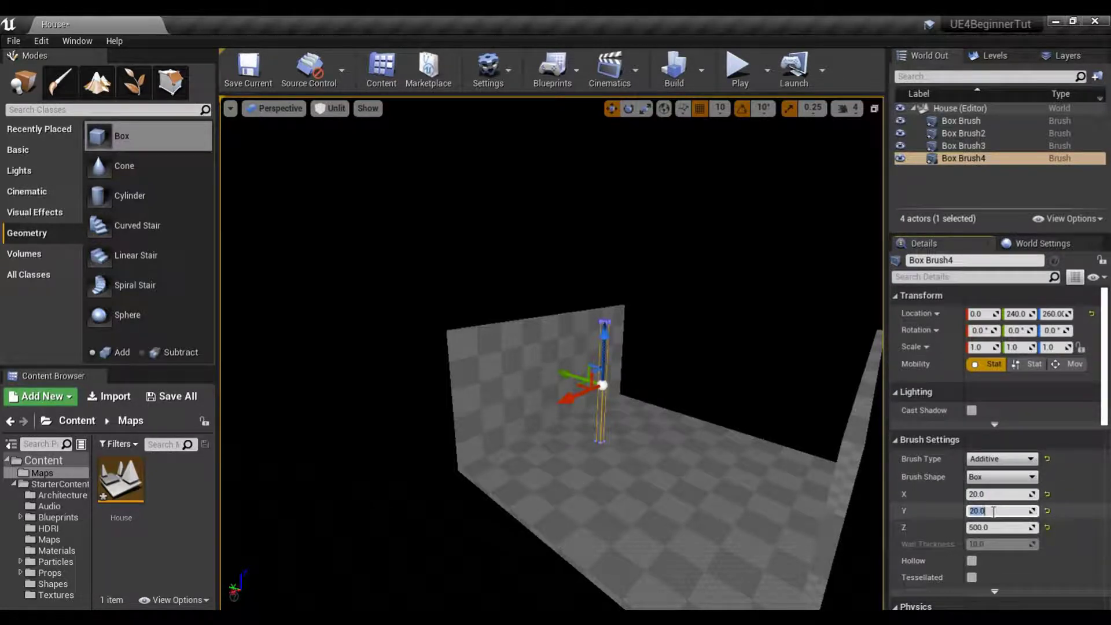
key("Return")
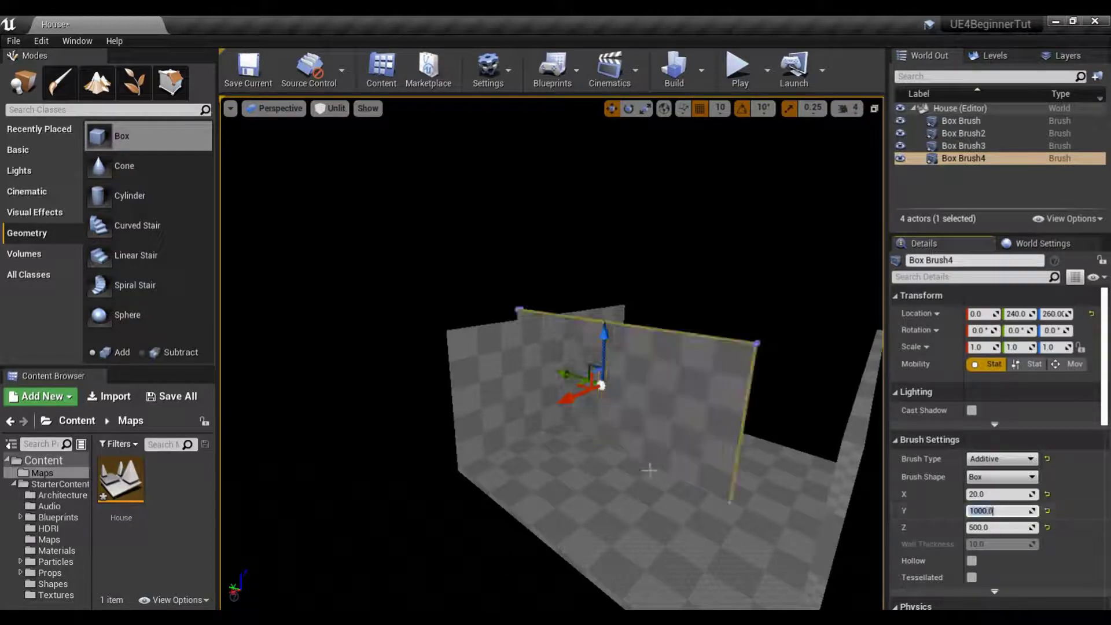
- Move the resized wall to the floor's open edge at X location -490 and Y location 0
mouse_move(560, 454)
left_mouse_down()
mouse_move(561, 428)
mouse_move(403, 410)
mouse_move(454, 412)
left_mouse_up()
mouse_move(454, 425)
right_mouse_down()
mouse_move(417, 451)
mouse_move(502, 540)
right_mouse_up()
left_click_drag(471, 445, 608, 400)
mouse_move(608, 400)
right_mouse_down()
mouse_move(606, 489)
mouse_move(532, 489)
mouse_move(556, 469)
mouse_move(553, 481)
mouse_move(542, 457)
mouse_move(447, 451)
right_mouse_up()
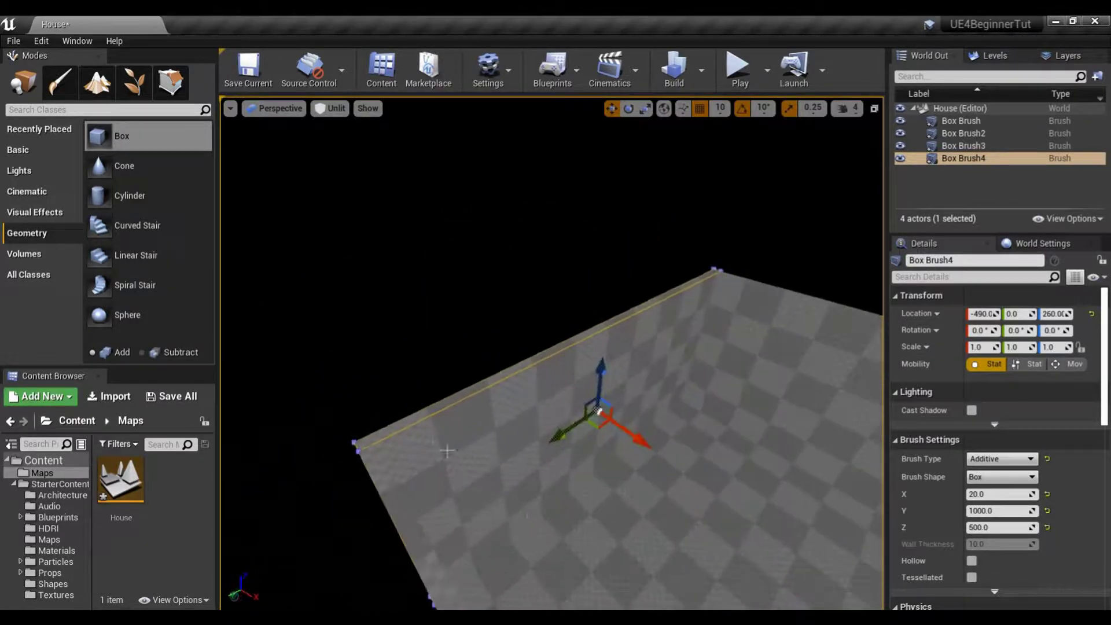
- Examine the corners where the back wall meets the two side walls, selecting each wall to see how they overlap
left_click(433, 447)
left_click(382, 497)
left_click(410, 530)
right_click_drag(509, 527, 550, 521)
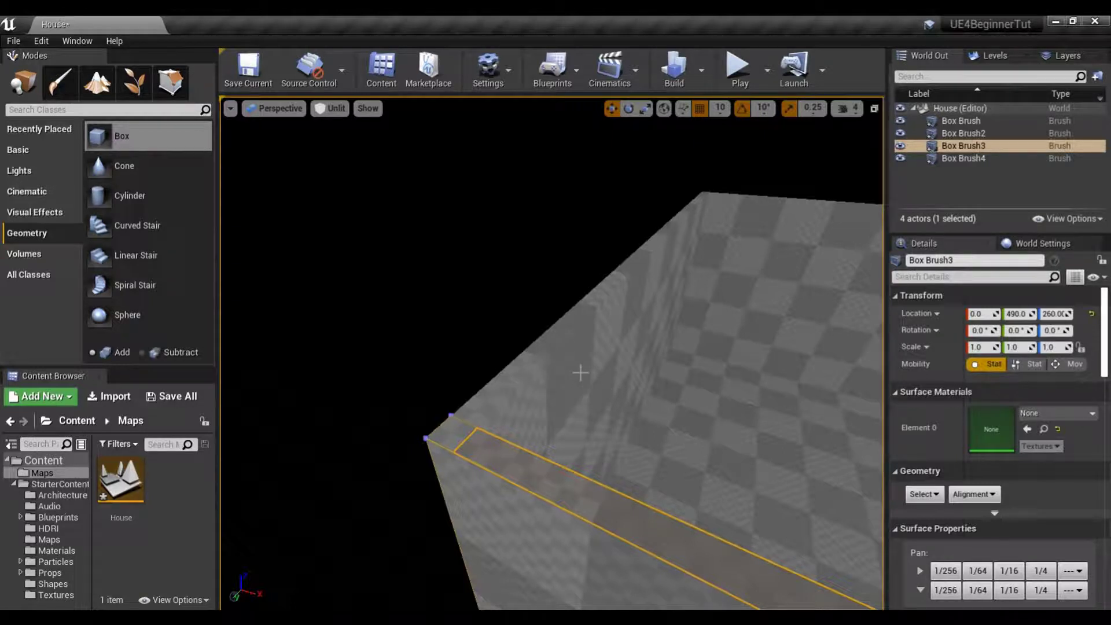
left_click(581, 373)
left_click(525, 484)
left_click(585, 456)
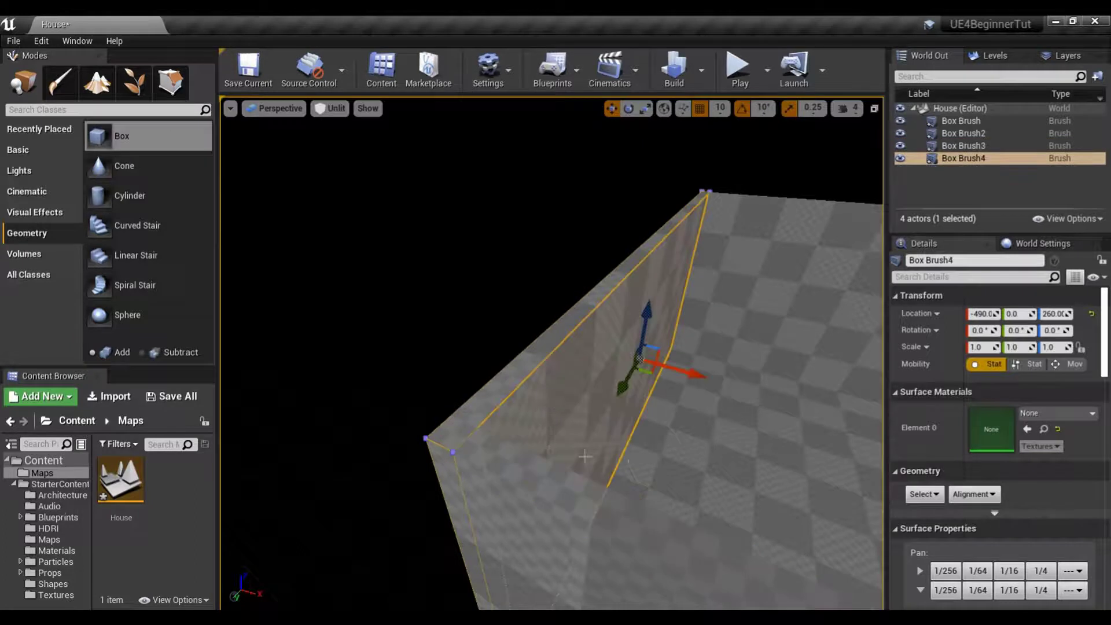
right_click_drag(617, 495, 627, 487)
left_click(453, 467)
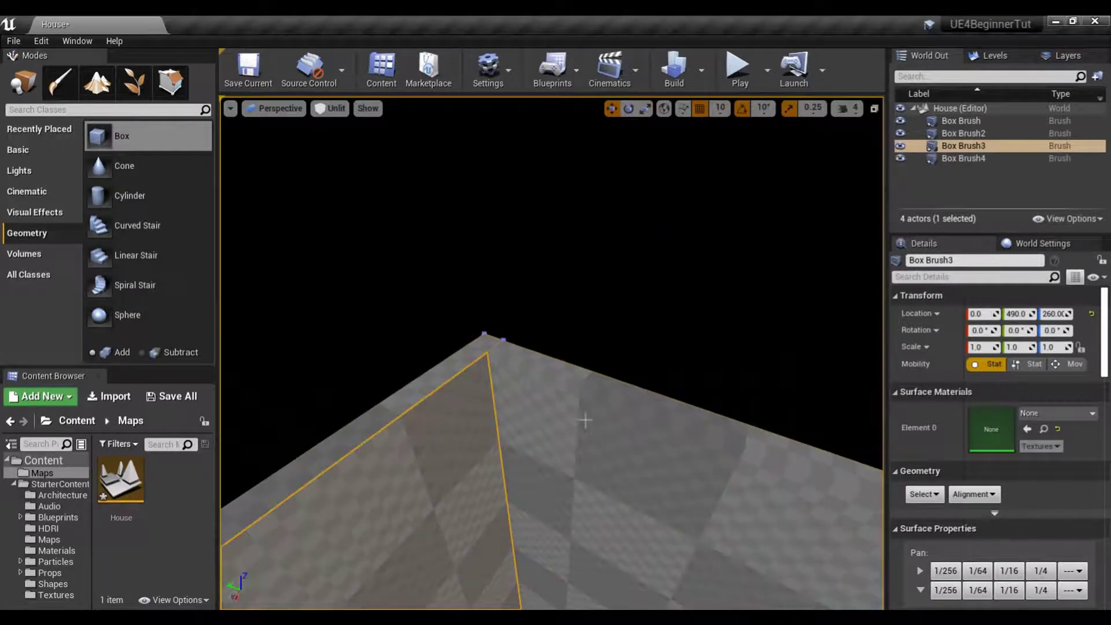
mouse_move(509, 457)
right_mouse_down()
mouse_move(509, 492)
mouse_move(524, 494)
mouse_move(511, 495)
right_mouse_up()
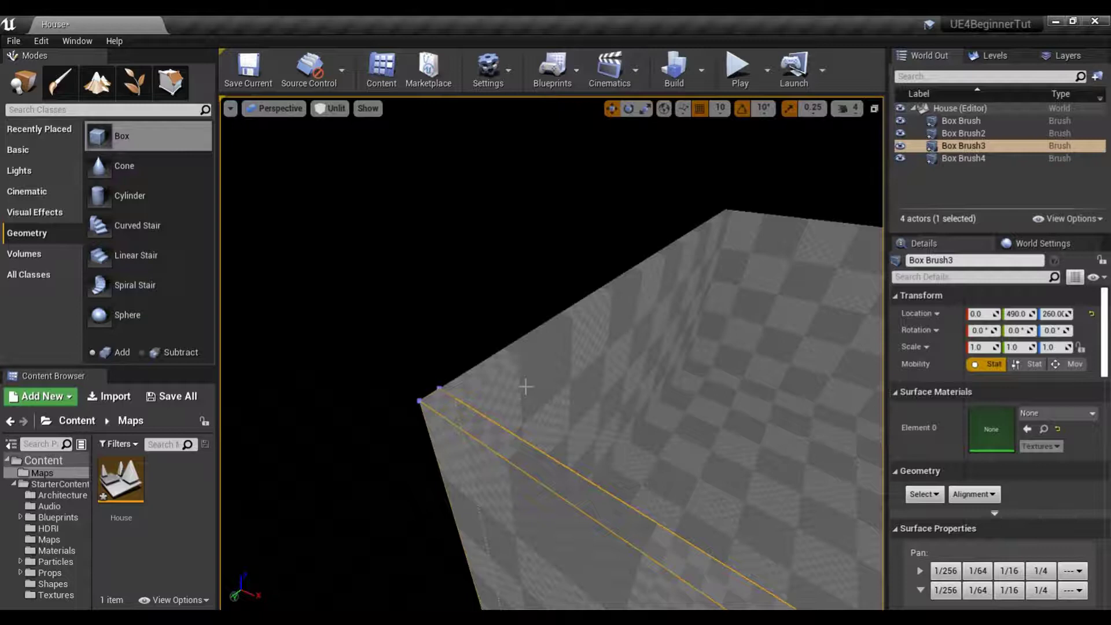
left_click(561, 388)
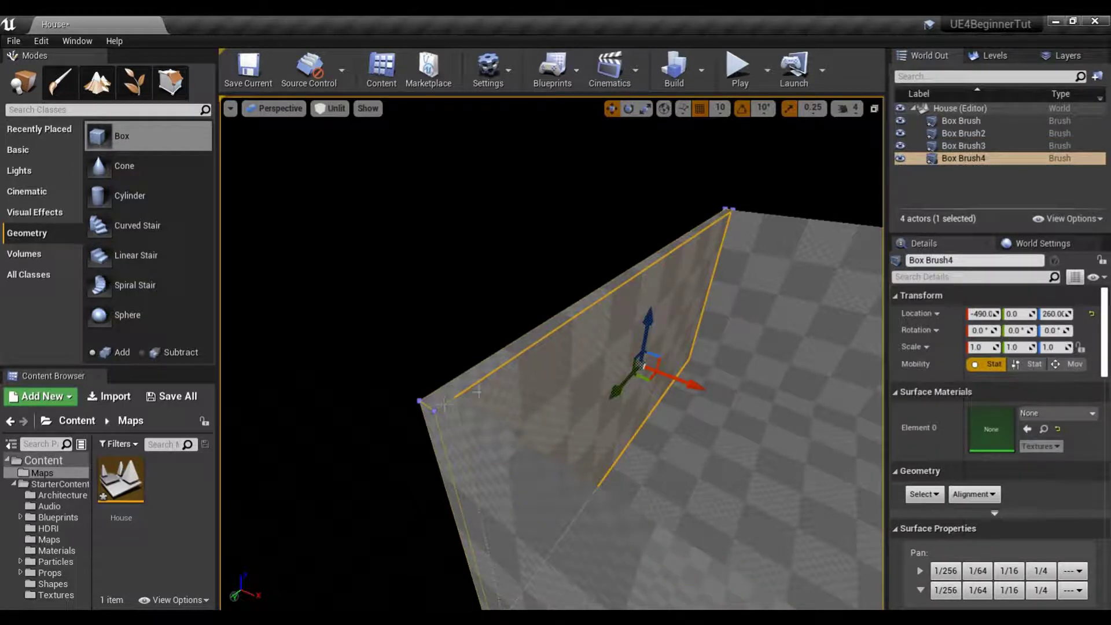
mouse_move(672, 483)
right_mouse_down()
mouse_move(550, 492)
mouse_move(671, 468)
right_mouse_up()
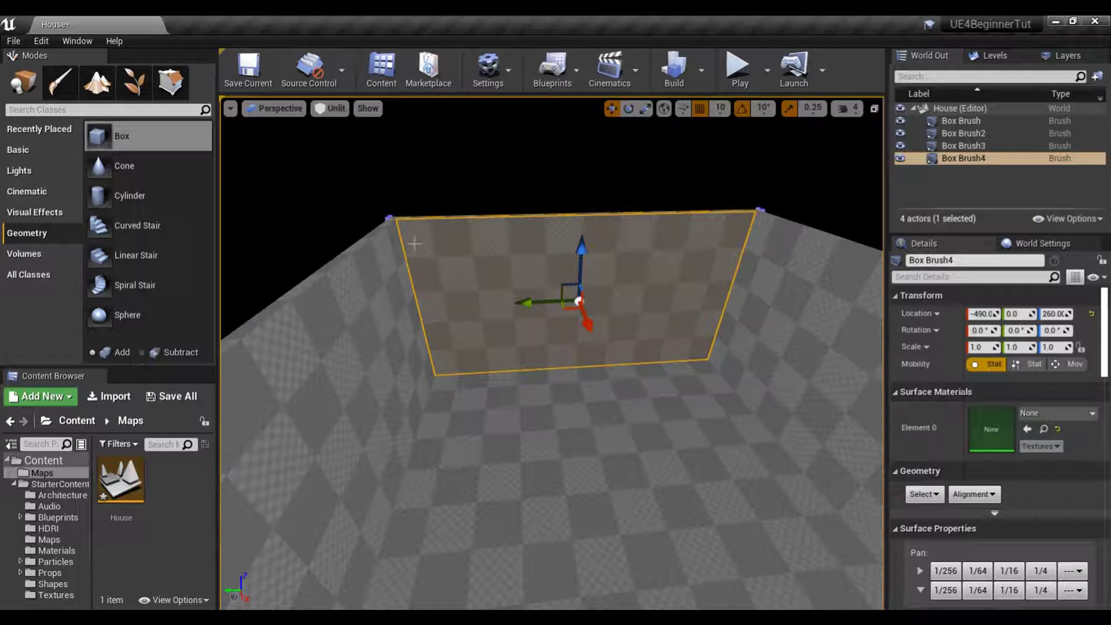
- Compare the brush sizes of the side walls and set the back wall's brush Y size to 960
left_click(335, 305)
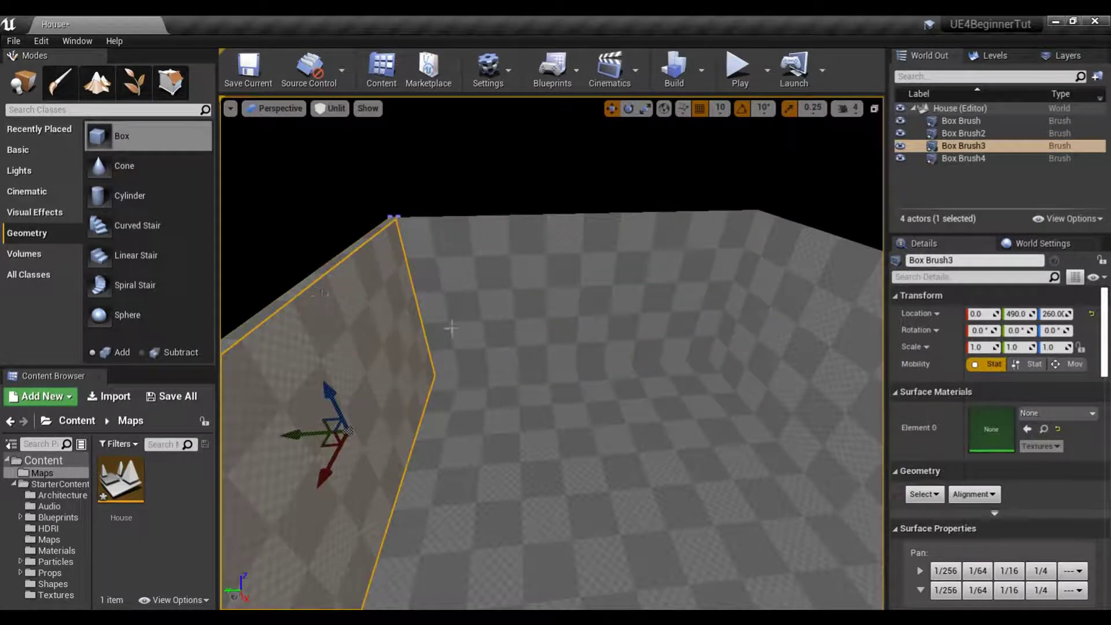
scroll(913, 431, "down", 10)
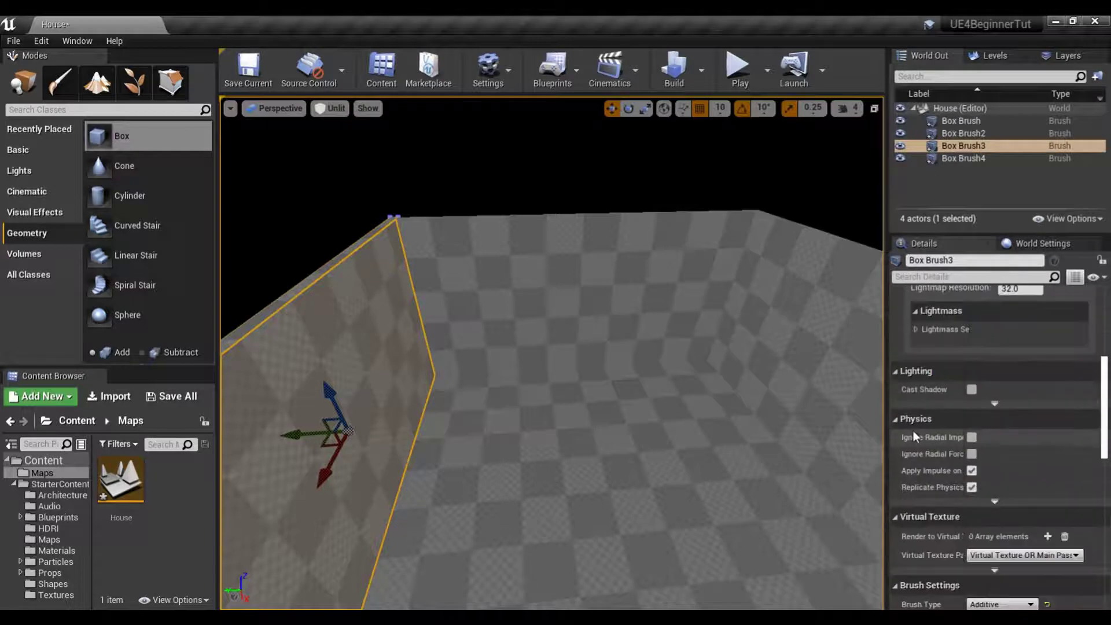
scroll(913, 430, "down", 5)
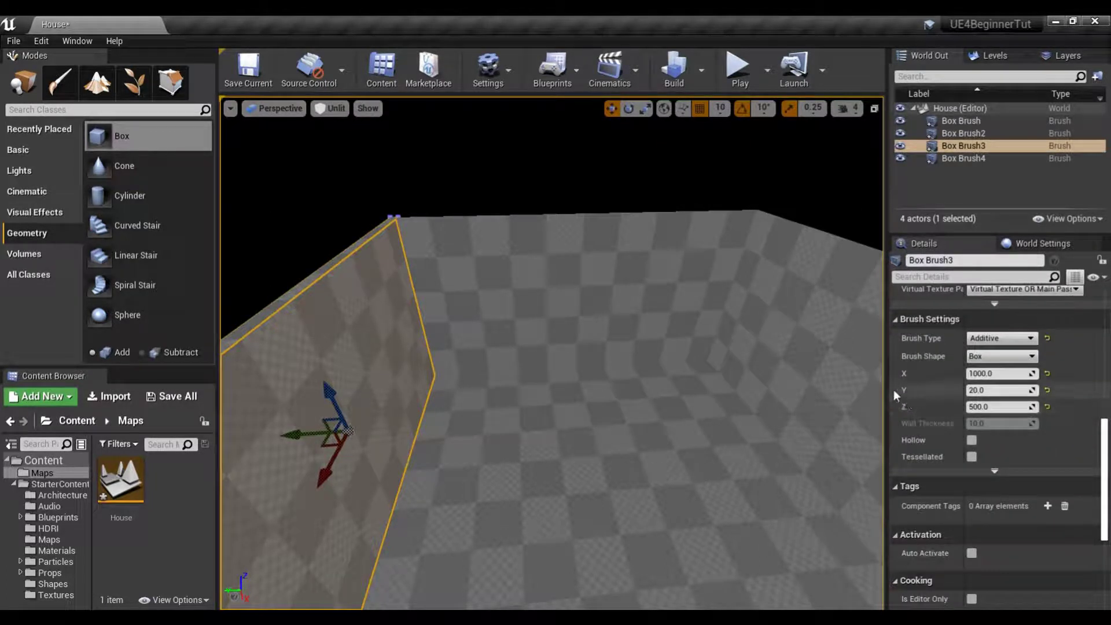
left_click(753, 377)
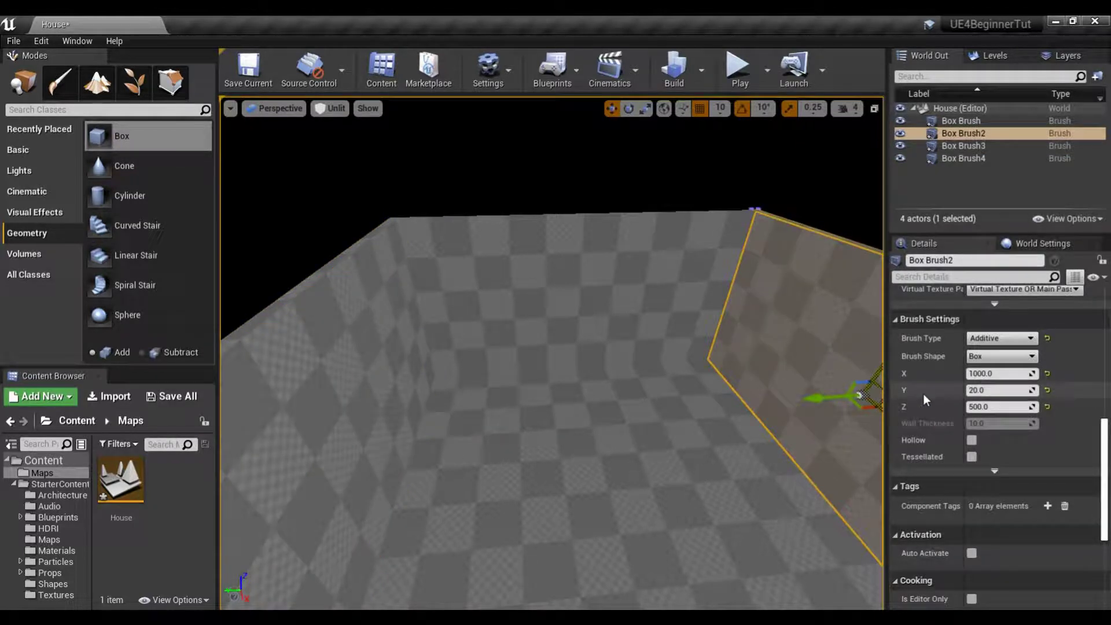
left_click(582, 292)
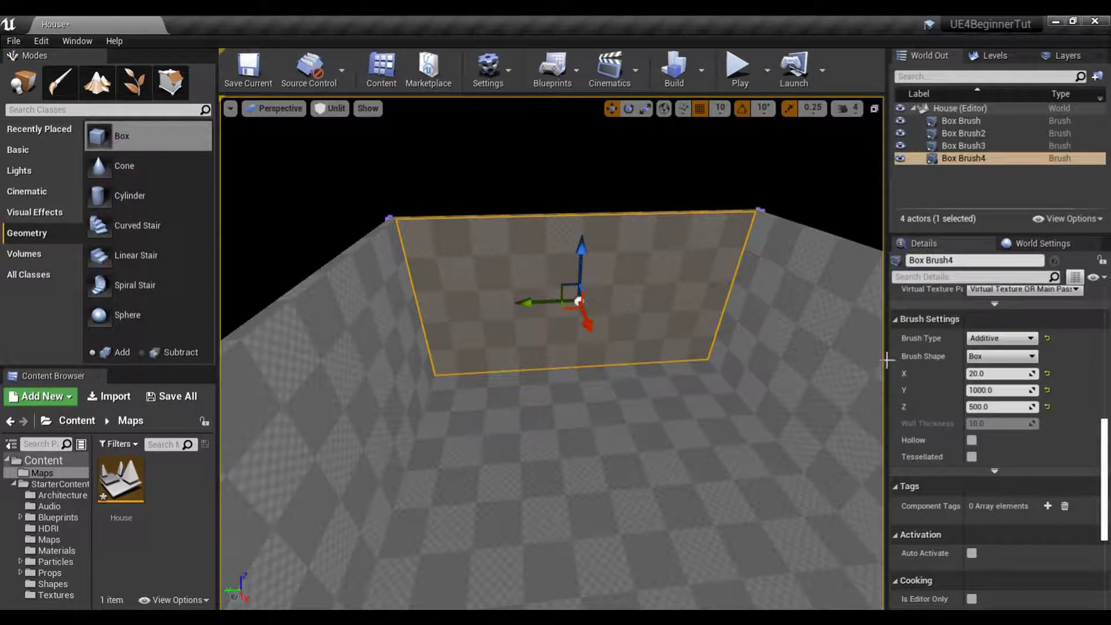
left_click(991, 391)
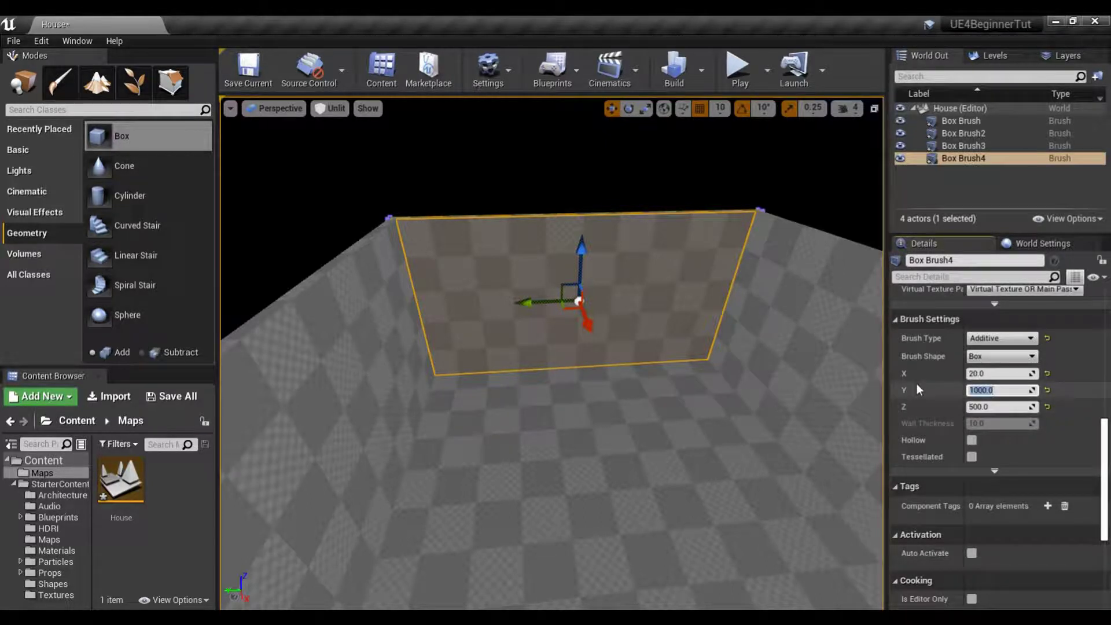
type("960")
key("Return")
mouse_move(572, 426)
right_mouse_down()
mouse_move(509, 423)
mouse_move(579, 440)
right_mouse_up()
mouse_move(341, 333)
right_mouse_down()
mouse_move(328, 347)
mouse_move(342, 333)
right_mouse_up()
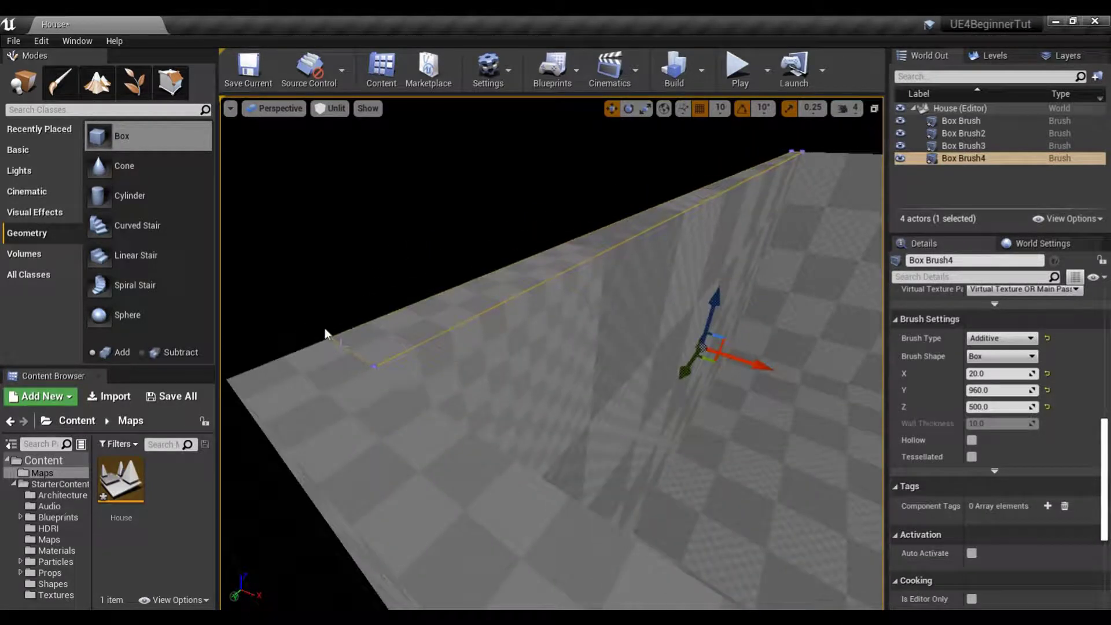
mouse_move(433, 365)
right_mouse_down()
mouse_move(412, 408)
mouse_move(419, 379)
mouse_move(542, 402)
right_mouse_up()
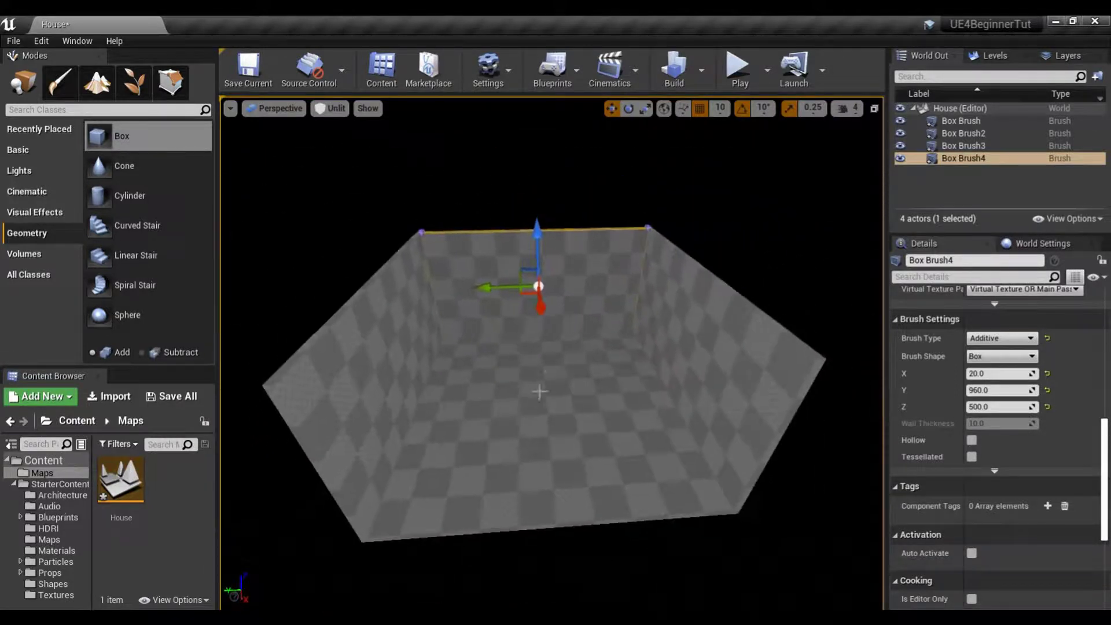
- Duplicate the back wall along the X axis to the opposite open side of the floor
mouse_move(546, 312)
left_mouse_down("alt")
mouse_move(515, 598)
mouse_move(491, 571)
left_mouse_up("alt")
mouse_move(492, 571)
right_mouse_down()
mouse_move(539, 550)
mouse_move(566, 560)
mouse_move(467, 561)
right_mouse_up()
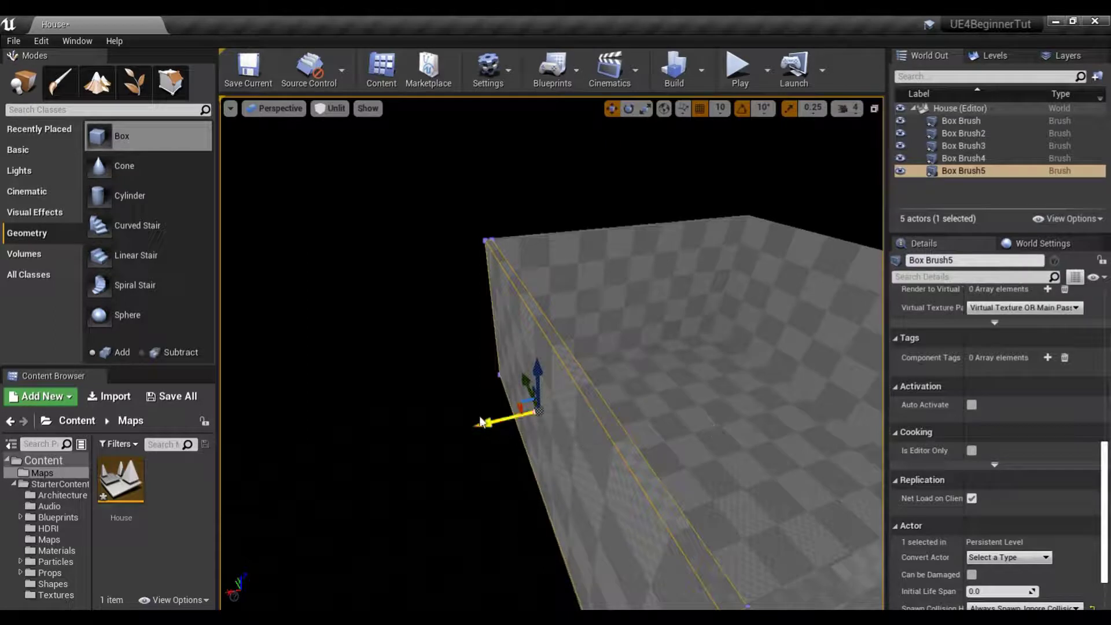
- Try moving the duplicated wall across the room along X, and undo the move
left_click_drag(485, 422, 763, 379)
right_click_drag(670, 448, 671, 448)
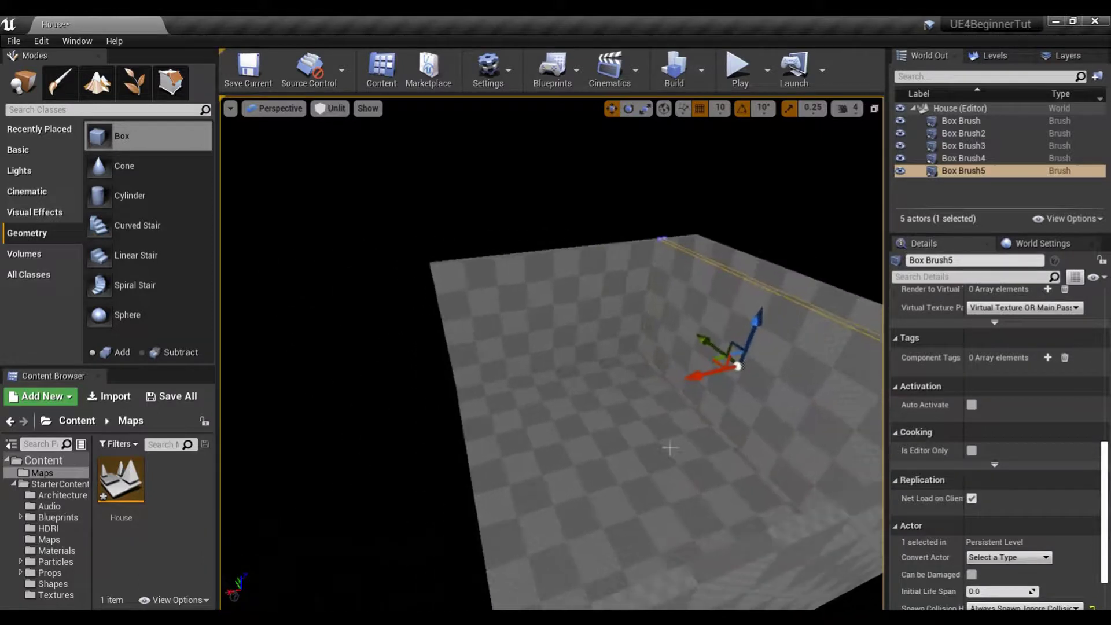
key("ctrl+z")
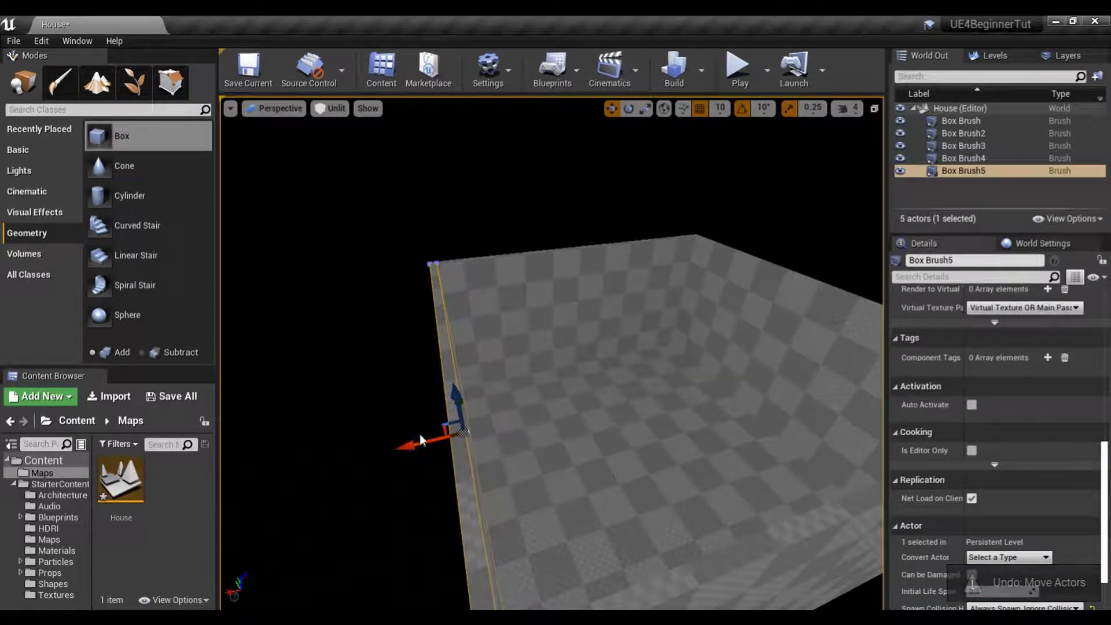
- Move the duplicated wall along X with the camera following, and place it flush with the floor's open edge
left_click_drag(419, 440, 654, 446, "shift")
mouse_move(416, 450)
left_mouse_down("shift")
mouse_move(289, 447)
mouse_move(302, 447)
left_mouse_up("shift")
right_click_drag(417, 488, 480, 489)
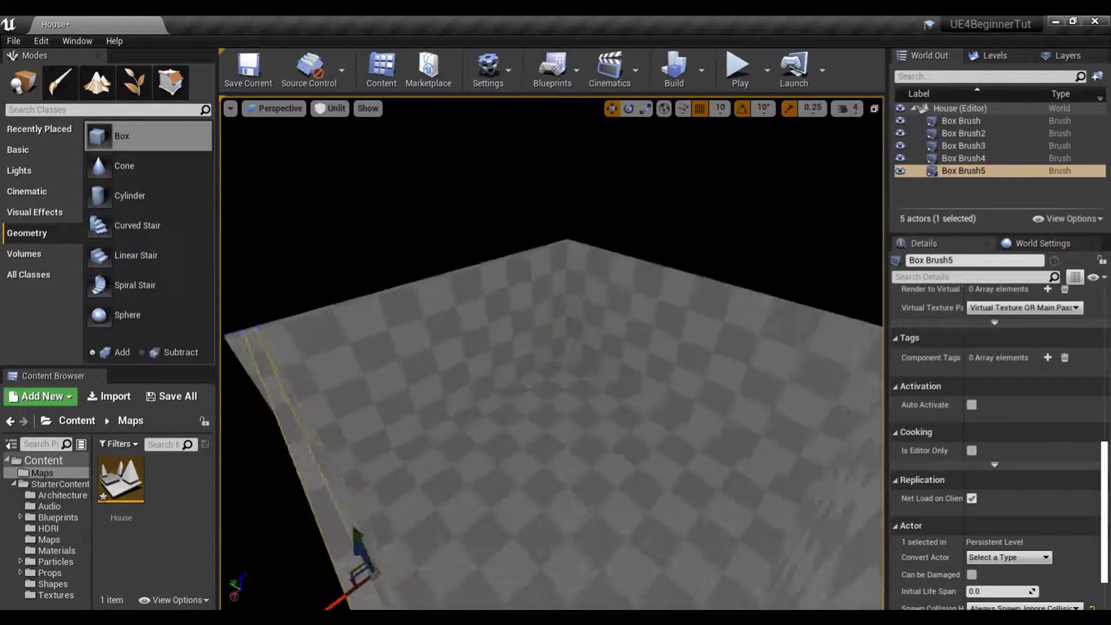
key("f")
mouse_move(440, 347)
left_mouse_down("alt")
mouse_move(451, 312)
mouse_move(423, 459)
left_mouse_up("alt")
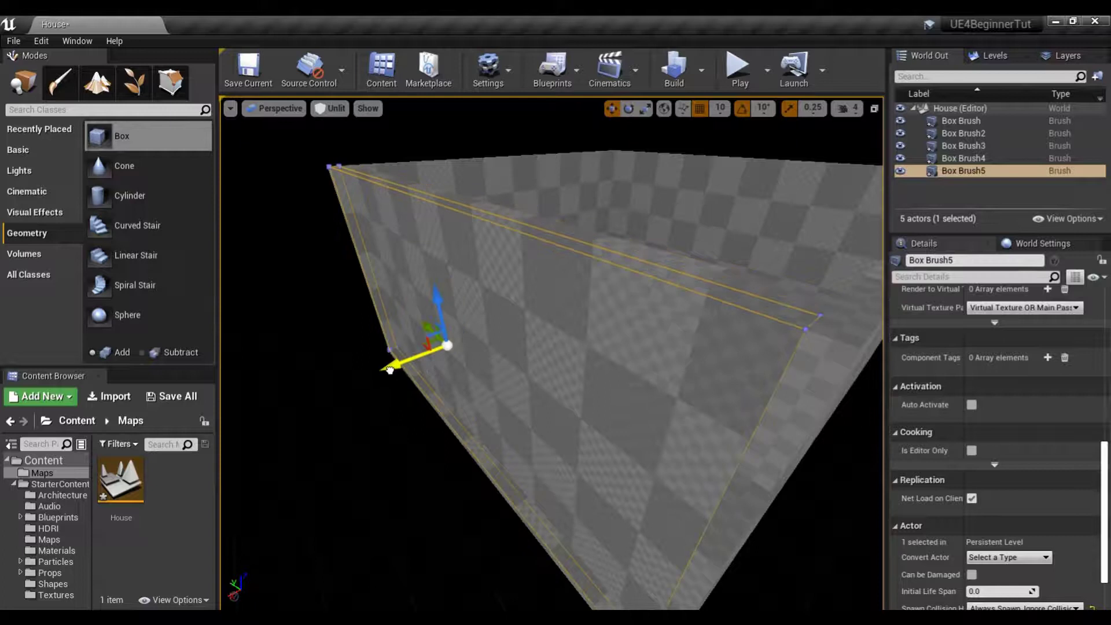
left_click_drag(425, 364, 463, 360, "alt")
mouse_move(463, 360)
right_mouse_down()
mouse_move(555, 347)
mouse_move(556, 370)
mouse_move(573, 377)
mouse_move(550, 382)
mouse_move(544, 406)
mouse_move(532, 394)
mouse_move(555, 370)
right_mouse_up()
mouse_move(440, 424)
right_mouse_down()
mouse_move(431, 418)
mouse_move(440, 424)
right_mouse_up()
- Duplicate the floor upward along the Z axis and place the copy on top of the walls as a ceiling
left_click(533, 439)
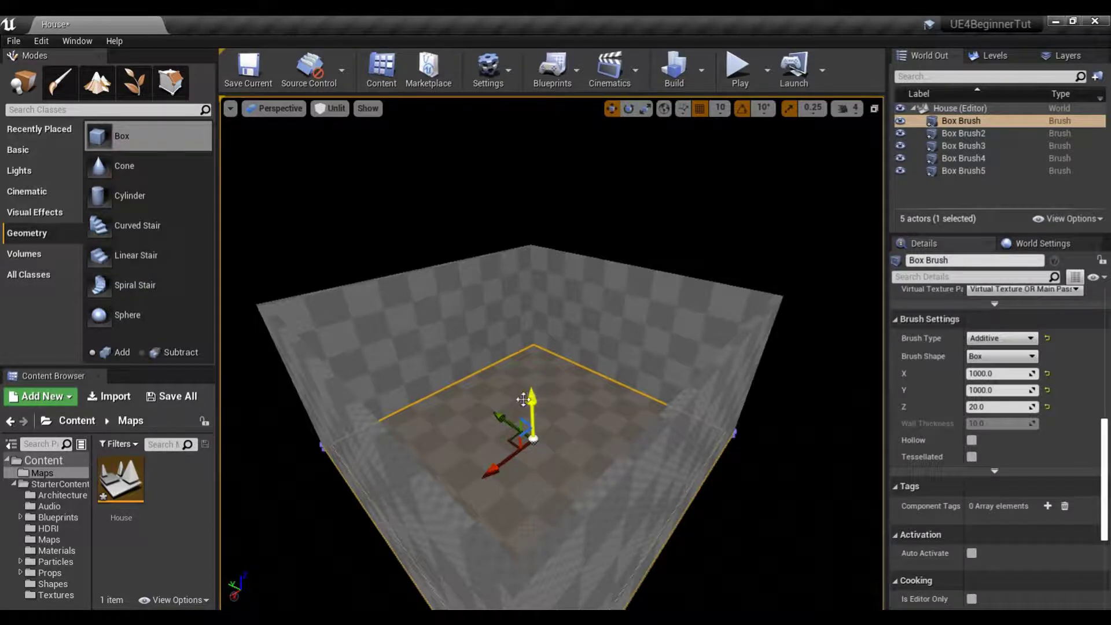
left_click_drag(523, 400, 527, 374, "alt")
mouse_move(513, 239)
left_mouse_down()
mouse_move(512, 145)
mouse_move(457, 174)
mouse_move(457, 254)
mouse_move(402, 288)
left_mouse_up()
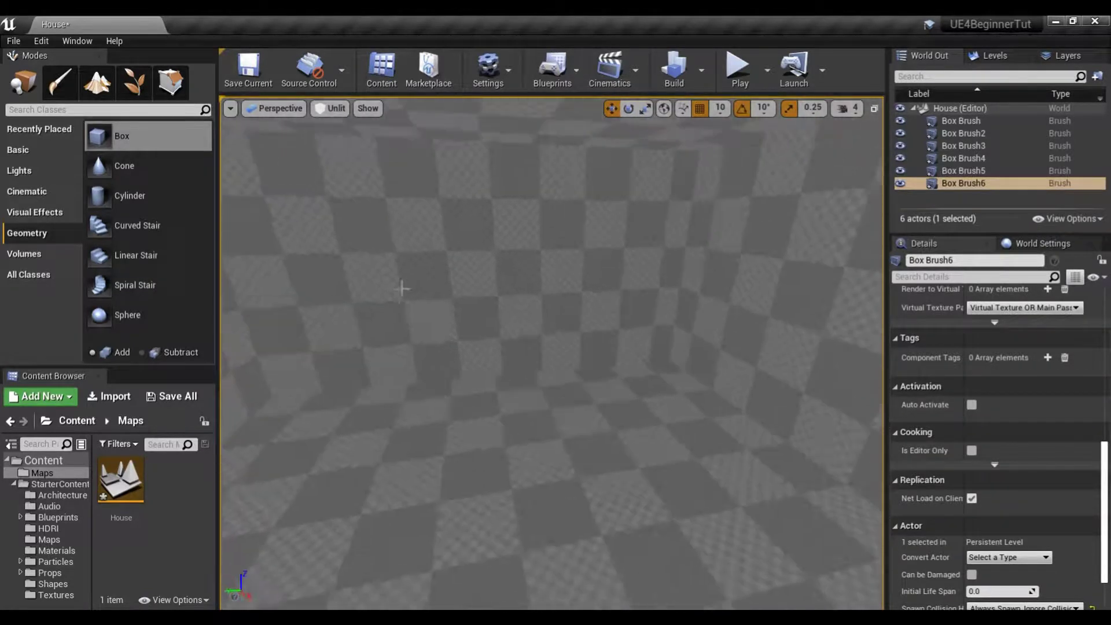
- Select the floor brush and rename it Floor
left_click(469, 471)
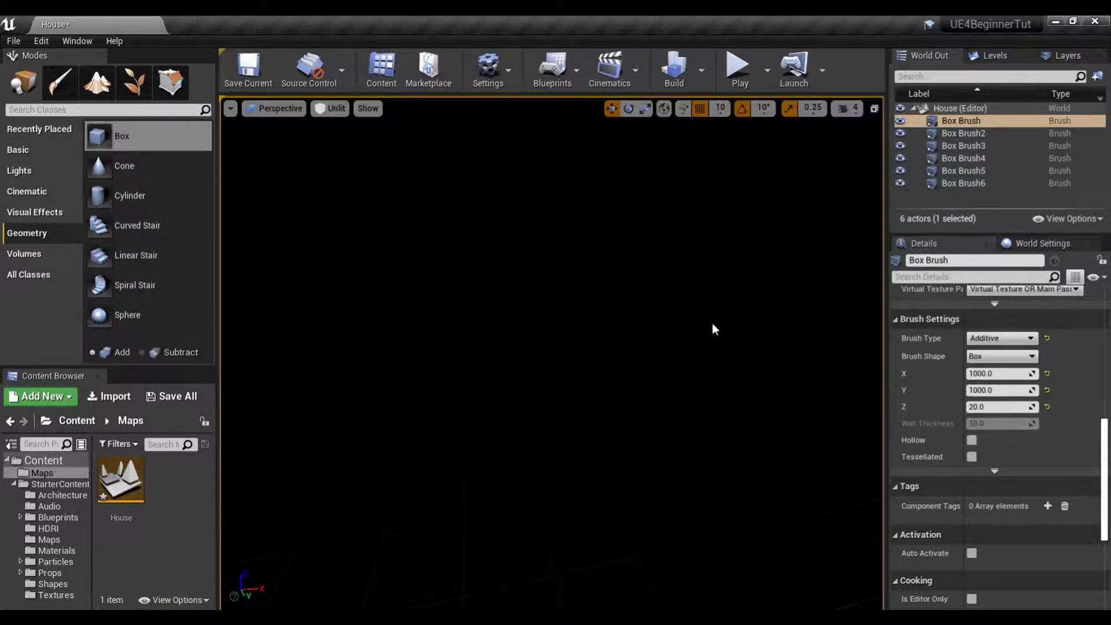
left_click(795, 280)
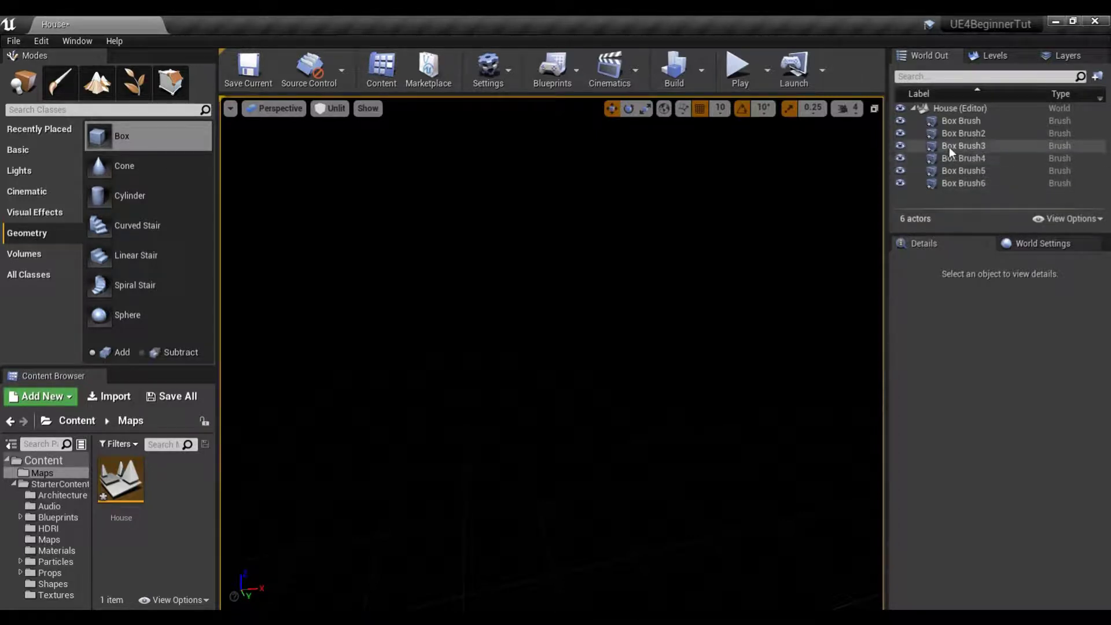
left_click(963, 124)
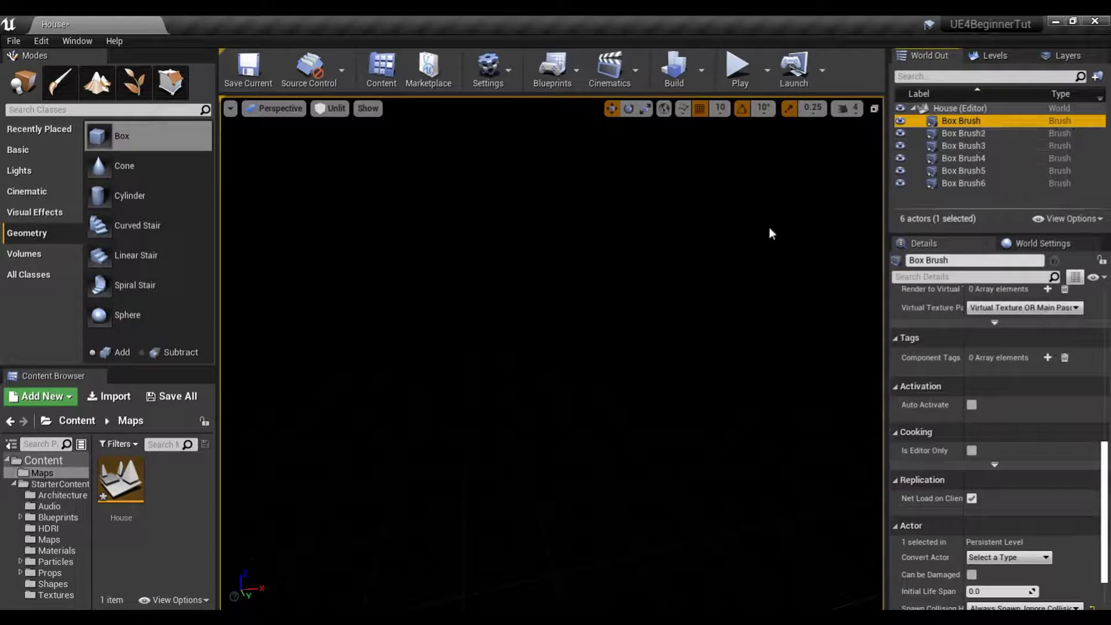
right_click_drag(682, 295, 681, 295)
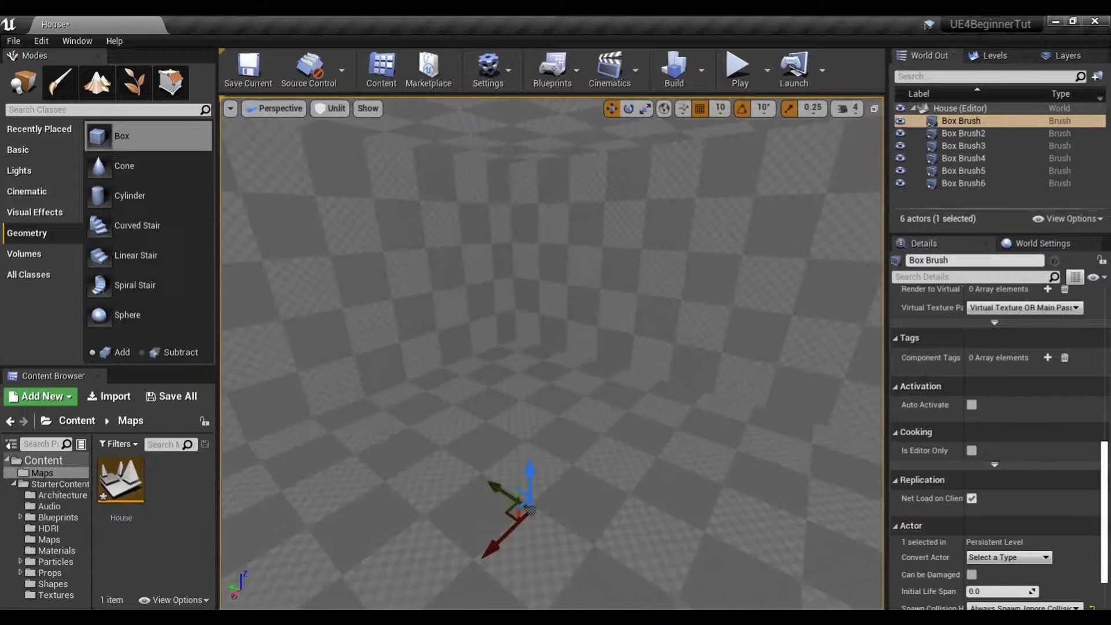
left_click(959, 122)
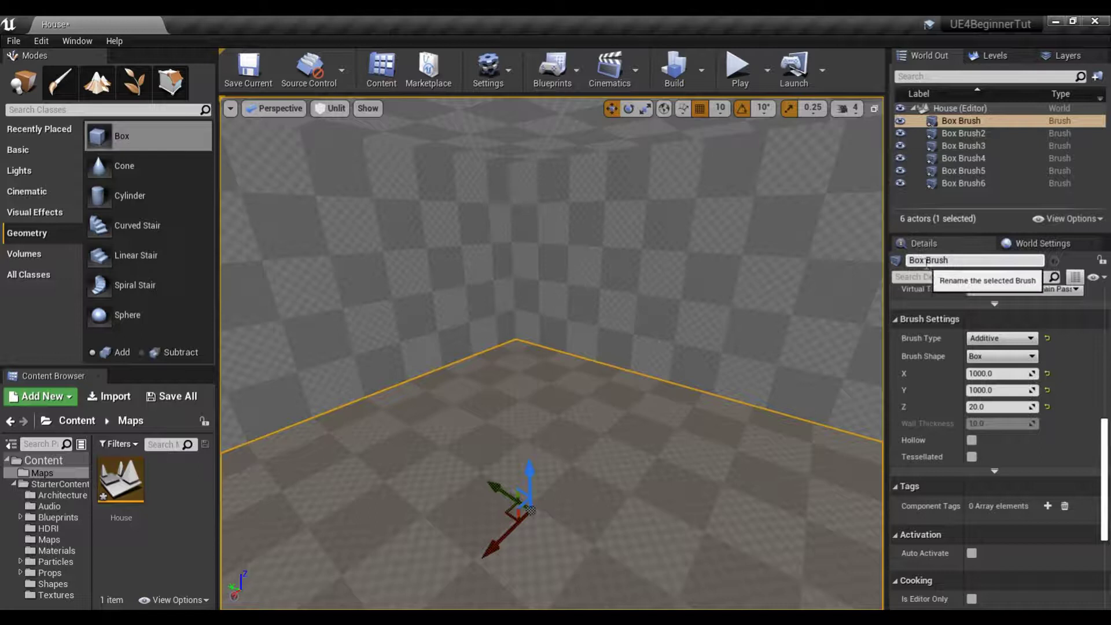
left_click(961, 261)
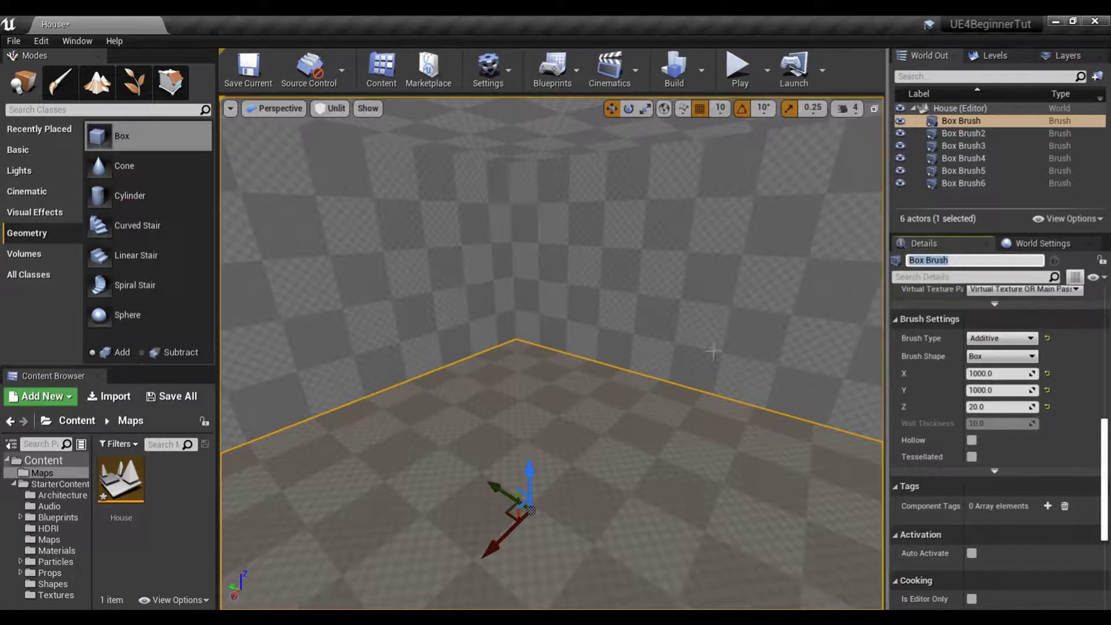
type("Floor")
key("Return")
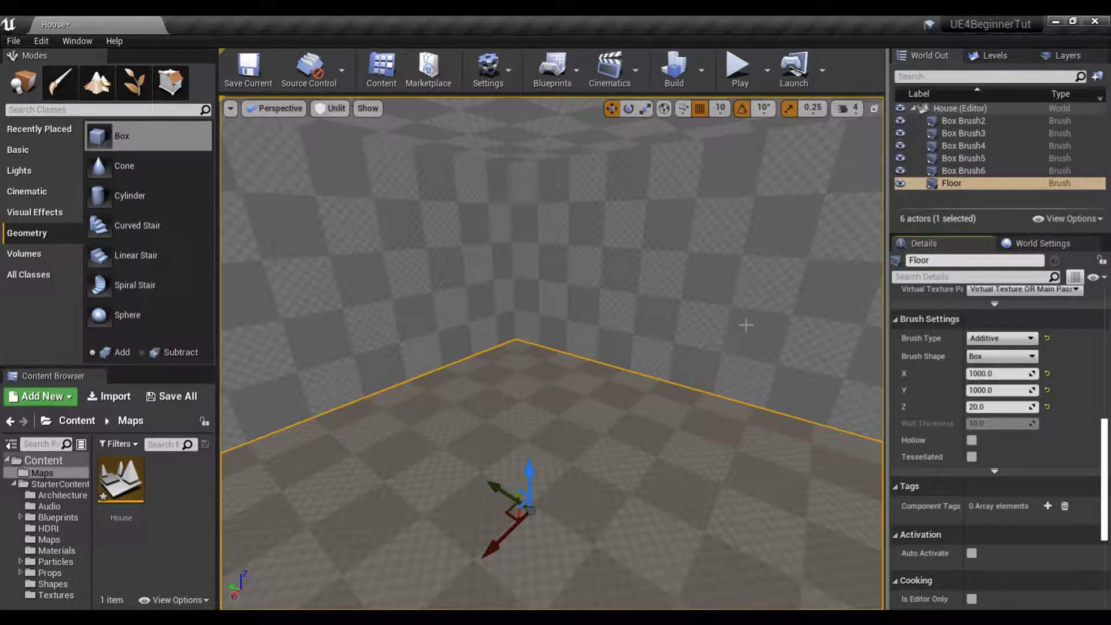
- Select the 960-long front wall brush, Box Brush5, and rename it Front Wall
mouse_move(588, 369)
right_mouse_down()
mouse_move(588, 330)
mouse_move(589, 370)
mouse_move(637, 370)
right_mouse_up()
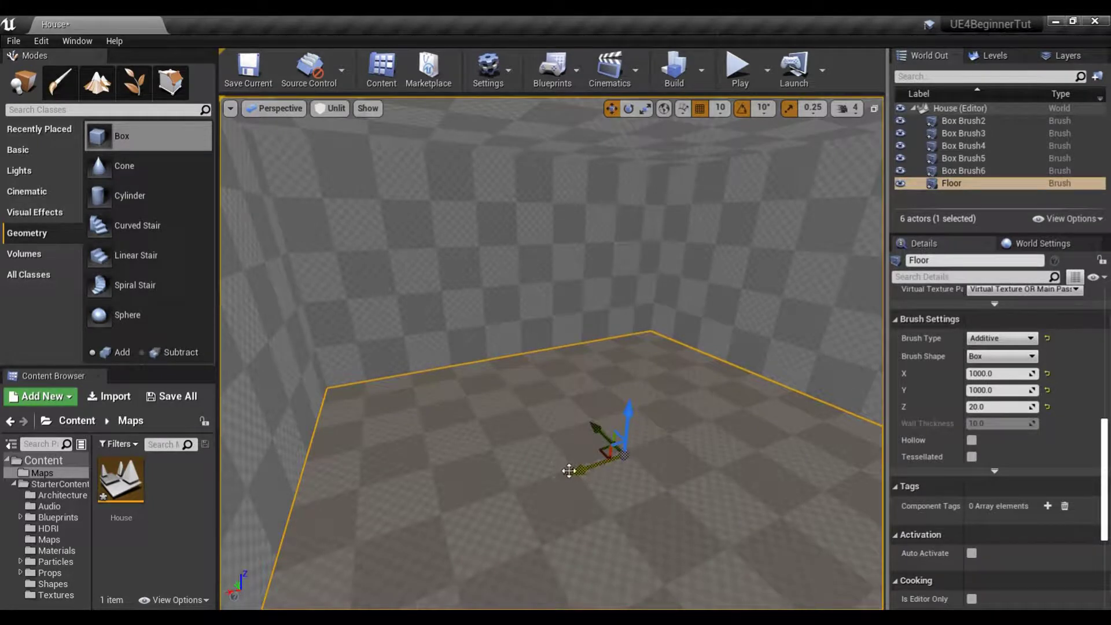
right_click_drag(573, 471, 544, 469)
left_click(320, 378)
right_click_drag(345, 387, 331, 333)
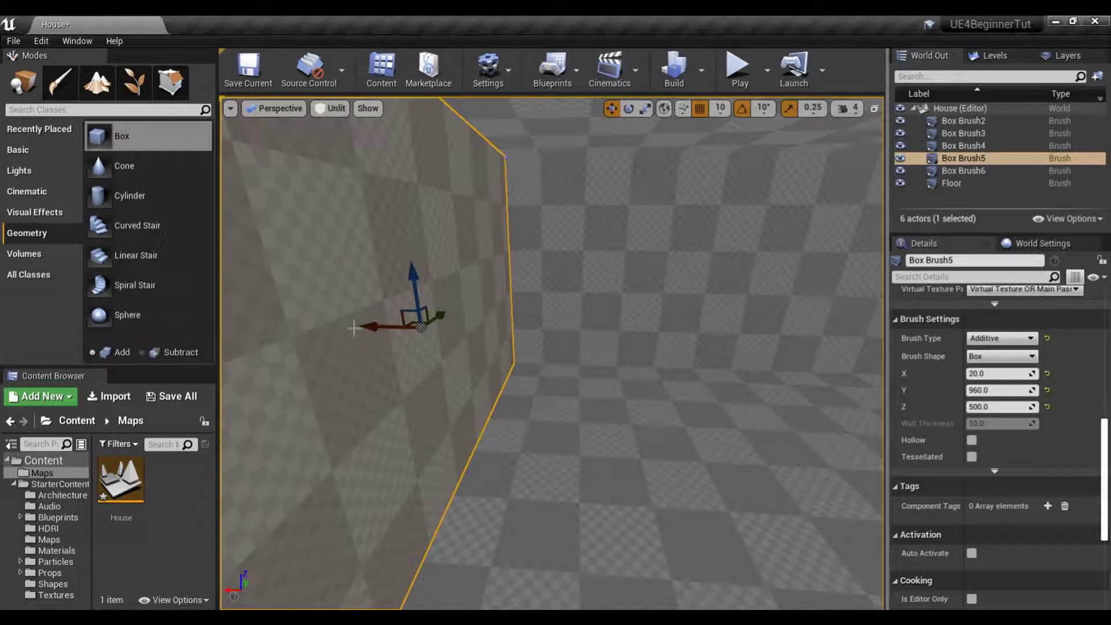
left_click(949, 260)
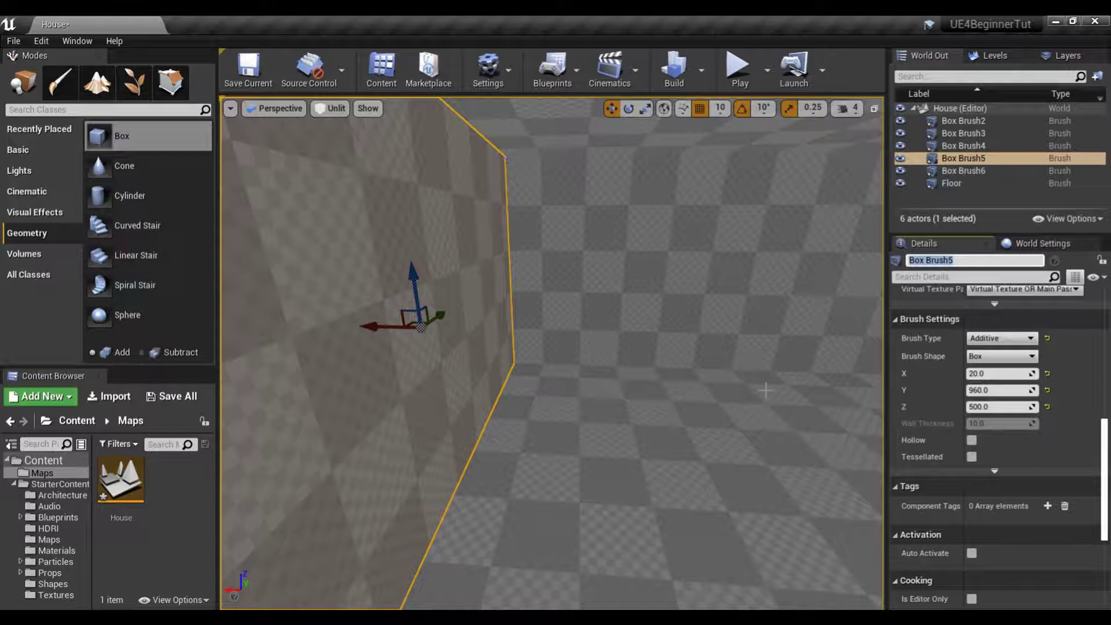
type("Front Wall")
key("Return")
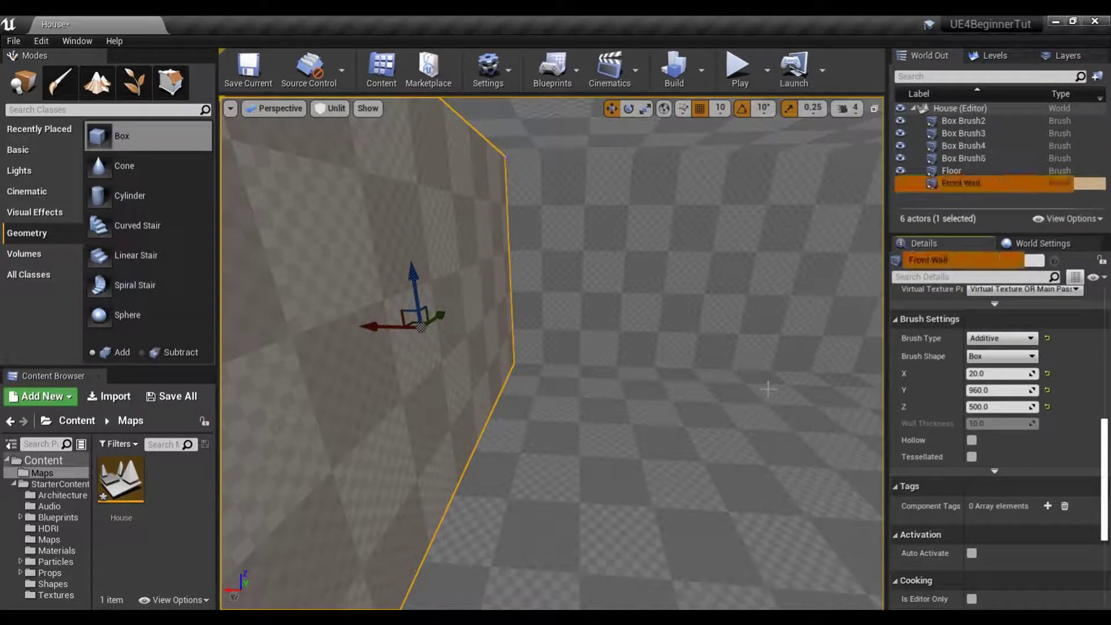
- Select the wall brush opposite the front wall, Box Brush4, and rename it Back Wall
right_click_drag(652, 334, 675, 307)
left_click(605, 265)
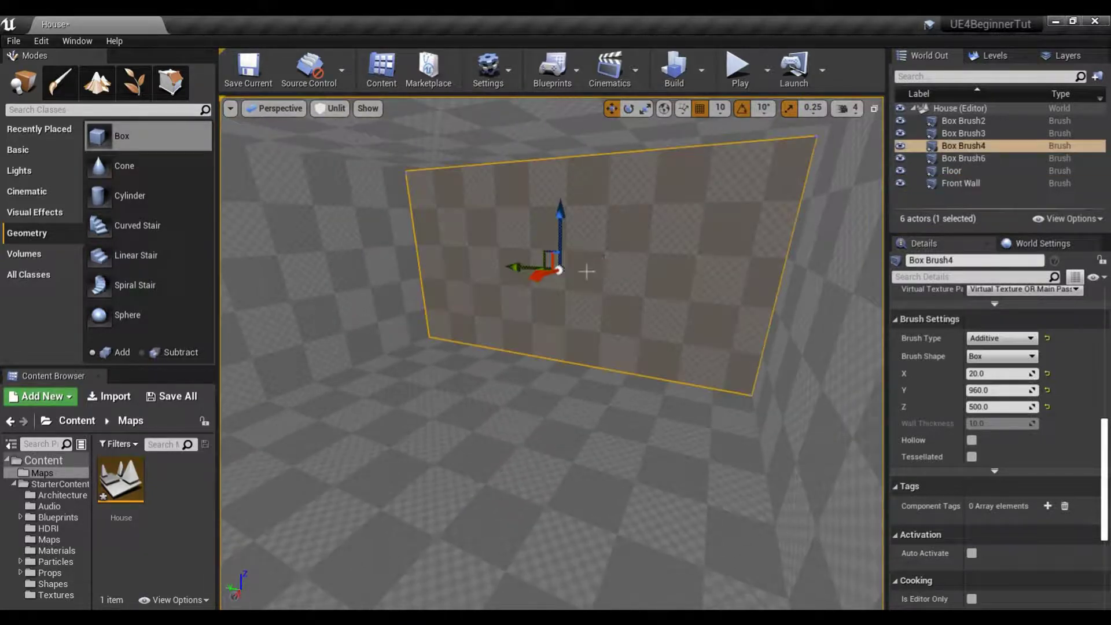
right_click_drag(543, 341, 664, 311)
left_click(949, 261)
type("BackWall")
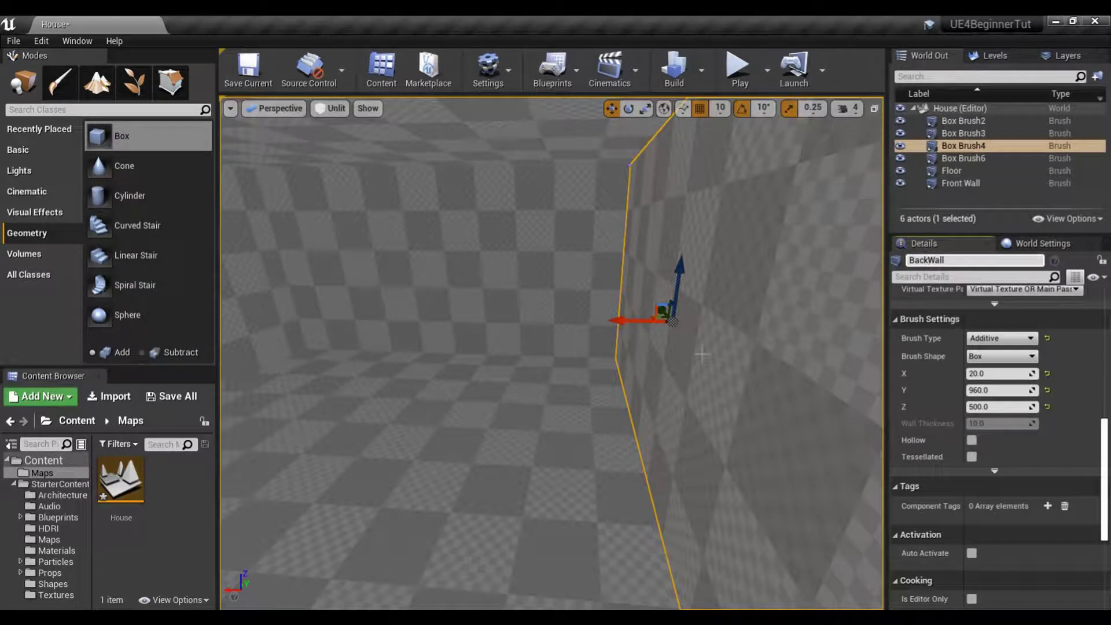
key("Return")
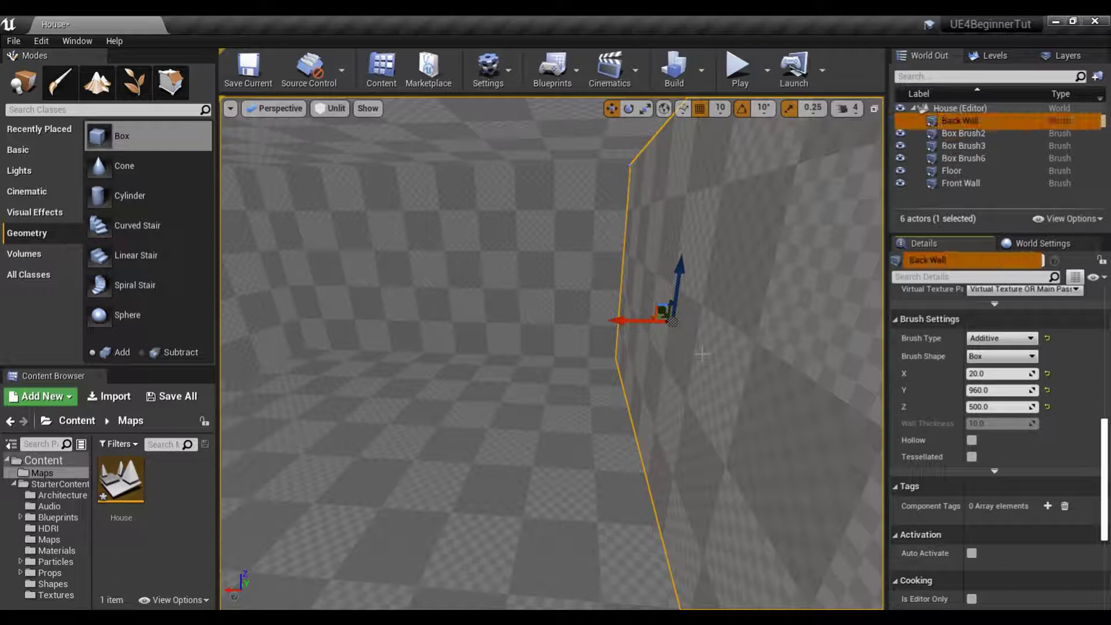
- Examine the two side walls from inside the room to work out which is left and which is right
key("f")
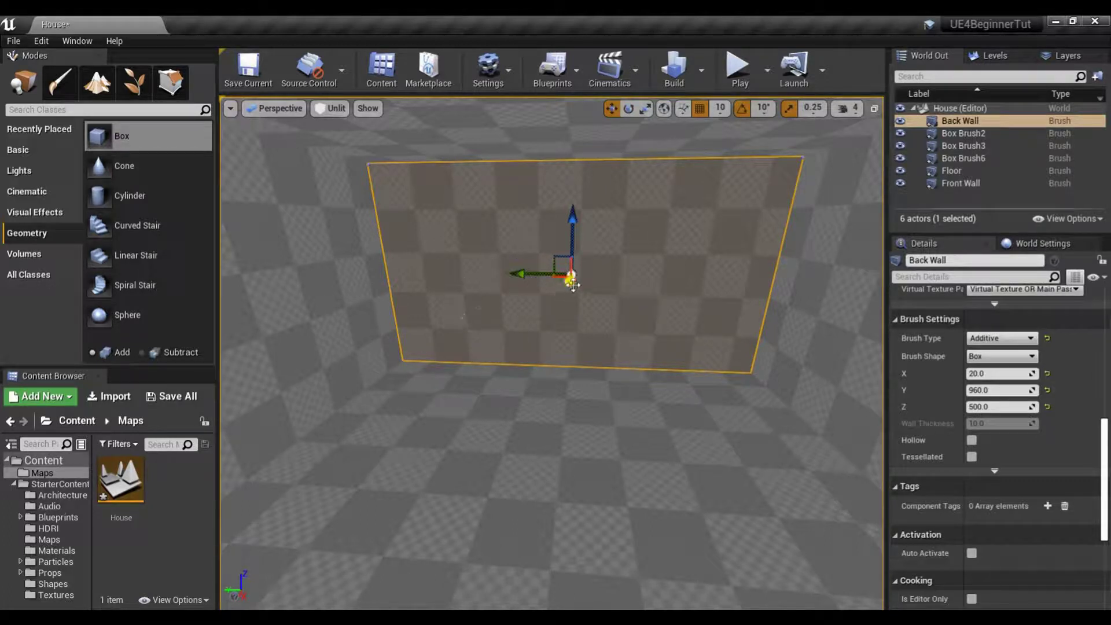
right_click_drag(554, 328, 531, 326)
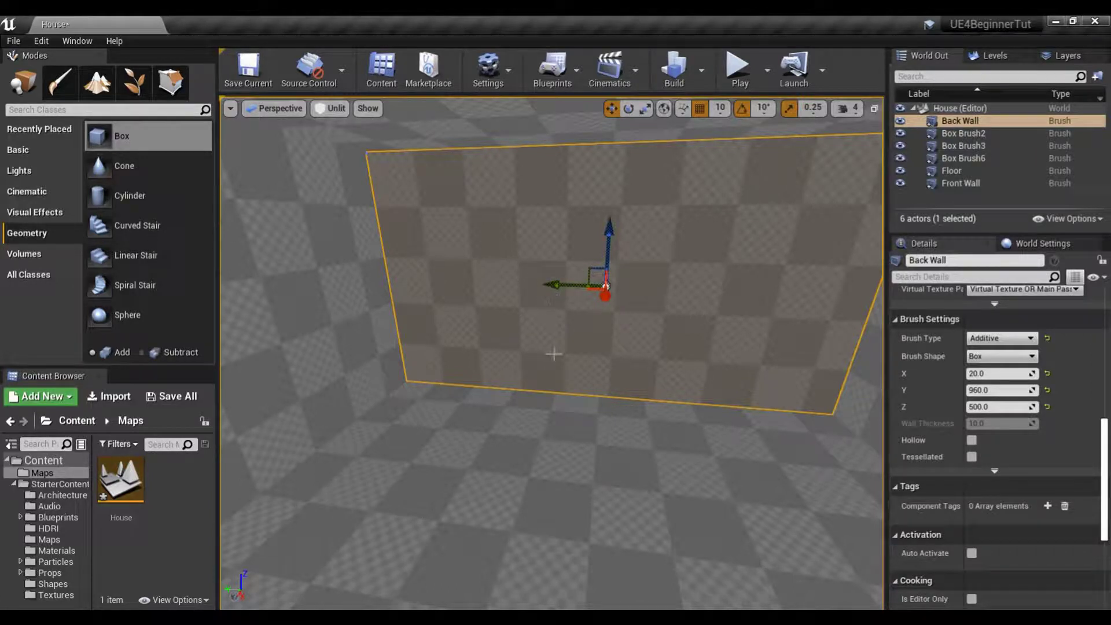
right_click_drag(556, 363, 516, 339)
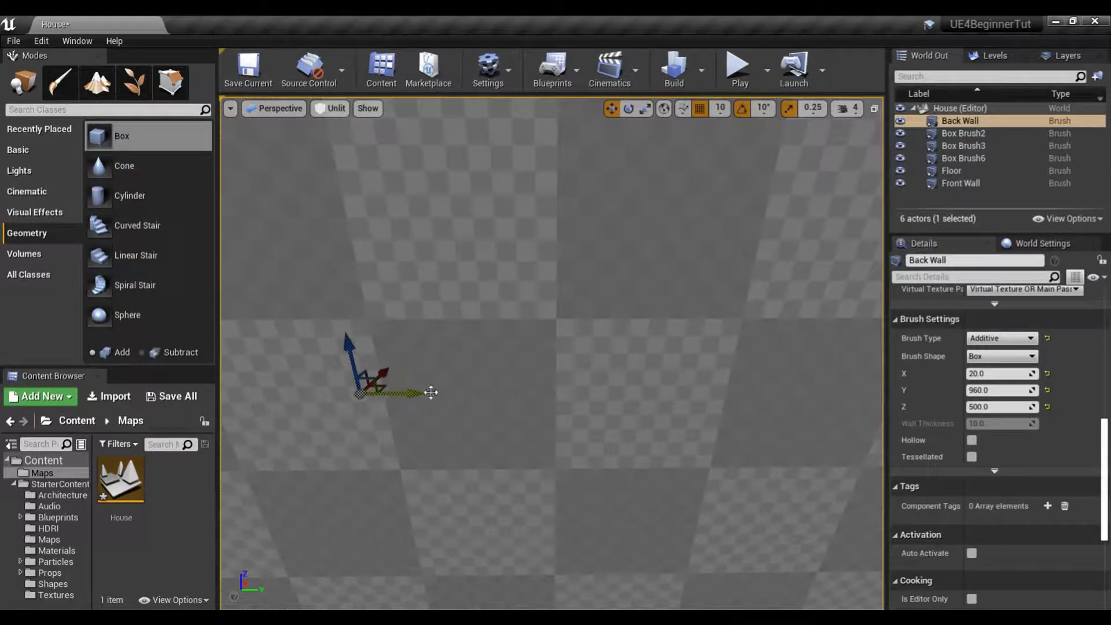
right_click_drag(511, 405, 591, 330)
left_click(402, 278)
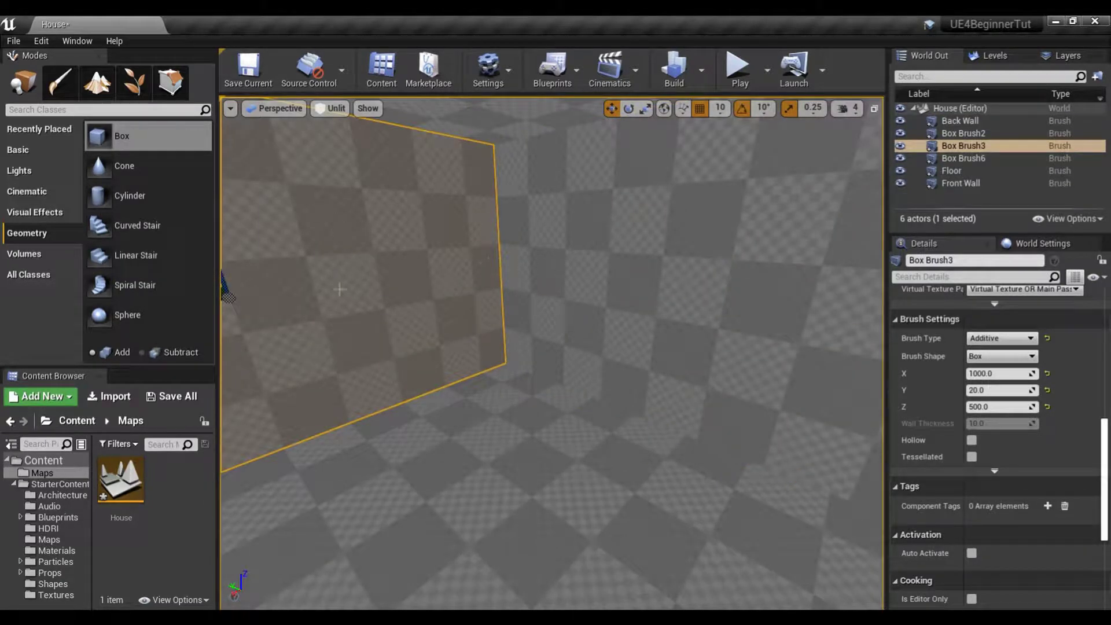
right_click_drag(347, 259, 315, 283)
right_click_drag(505, 264, 608, 253)
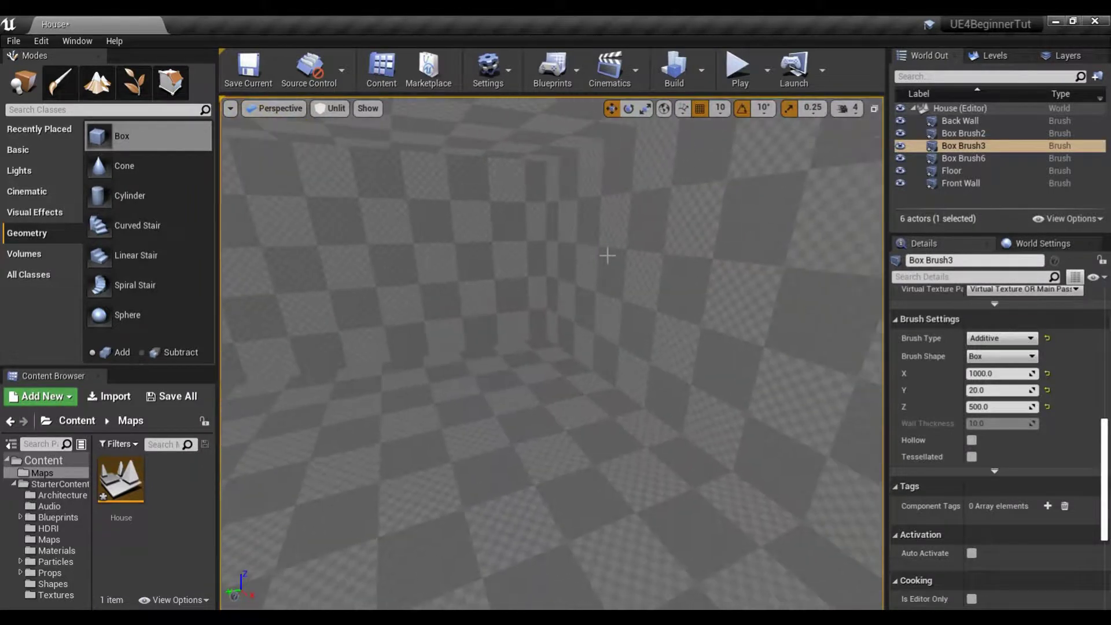
- Select the side wall brush Box Brush2 and rename it Left Wall
left_click(635, 295)
right_click_drag(630, 307, 691, 339)
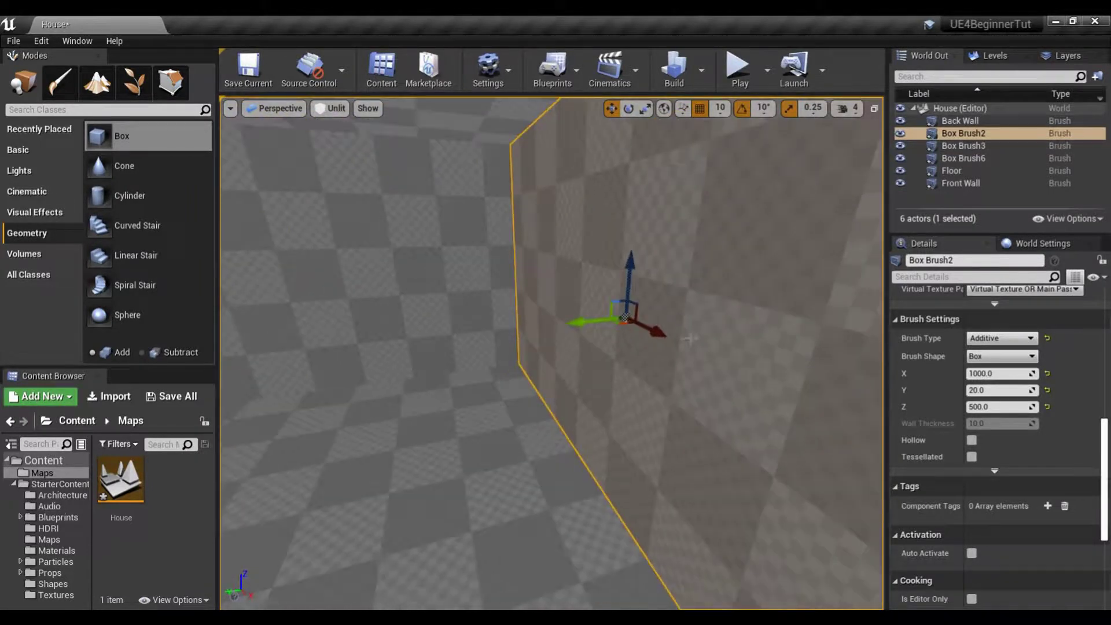
mouse_move(626, 317)
right_mouse_down()
mouse_move(649, 347)
mouse_move(672, 336)
right_mouse_up()
right_click_drag(716, 307, 689, 308)
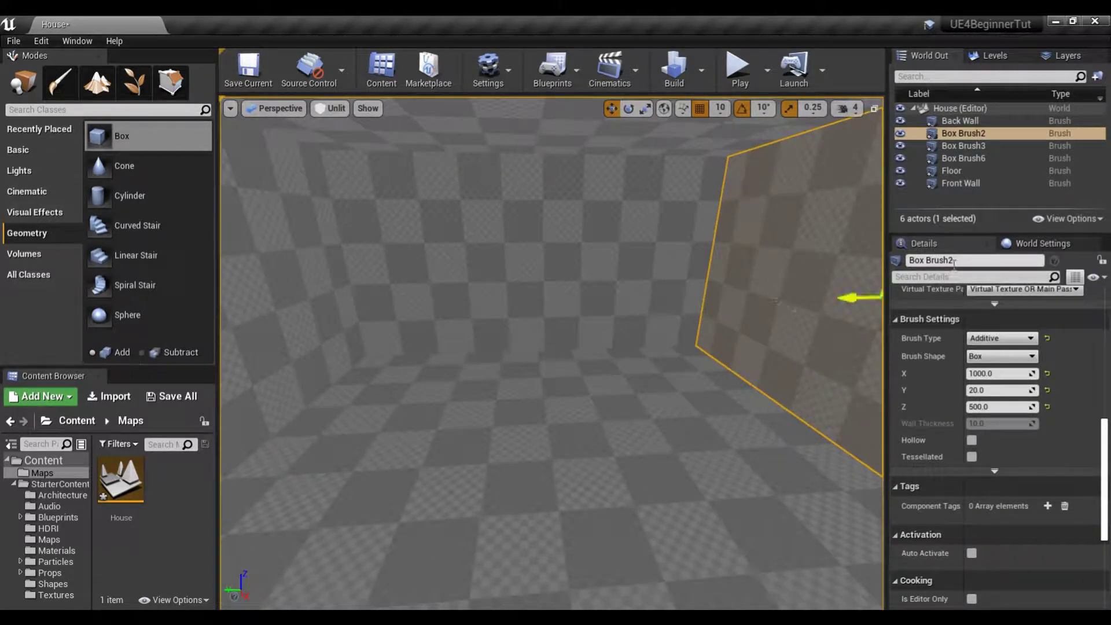
left_click(938, 260)
type("Left Wall")
key("Return")
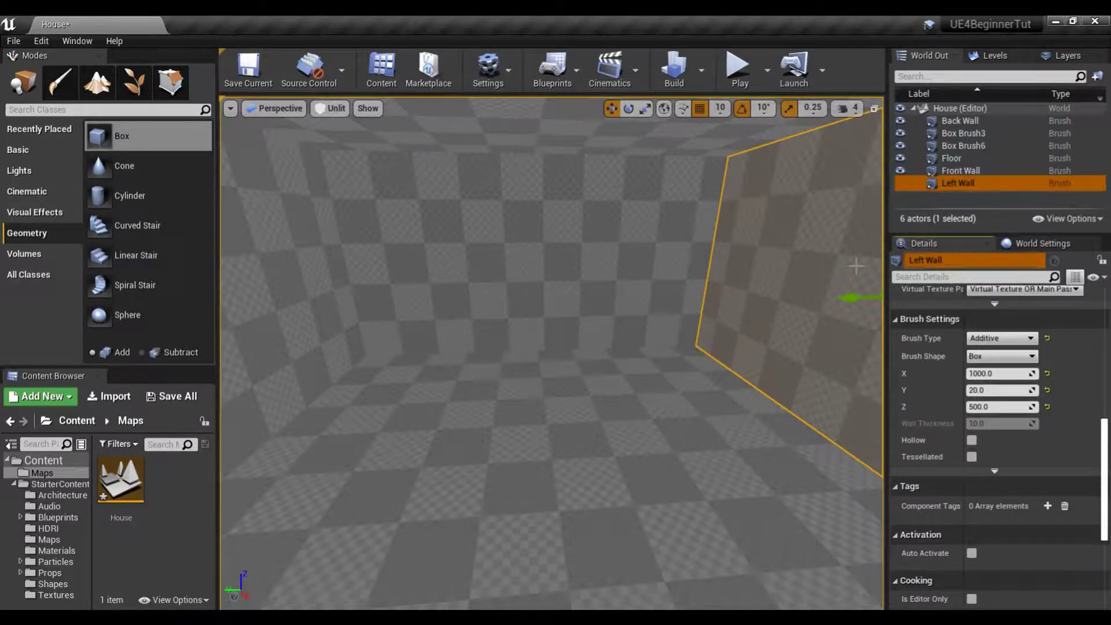
- Select the remaining side wall brush, Box Brush3, and rename it Right Wall
right_click_drag(703, 343, 704, 342)
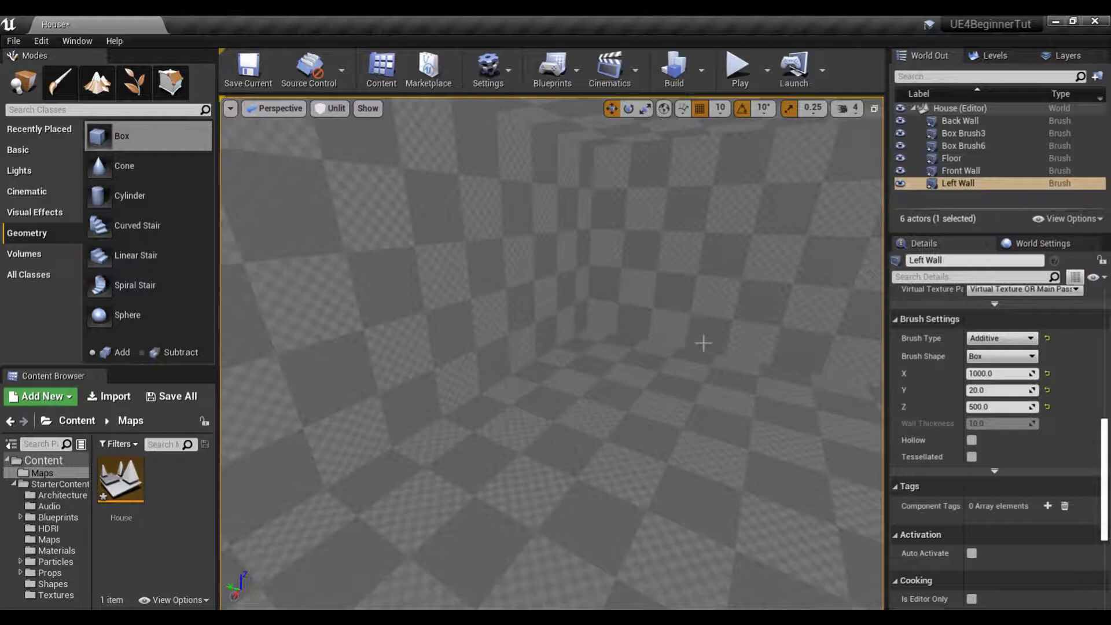
left_click(486, 276)
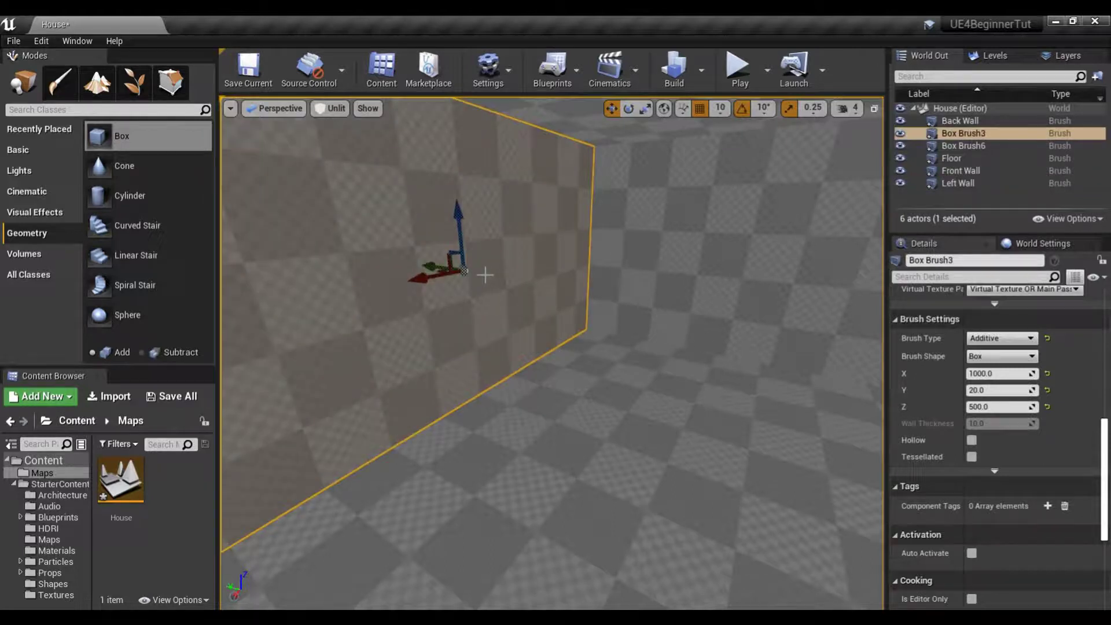
left_click(962, 259)
type("B")
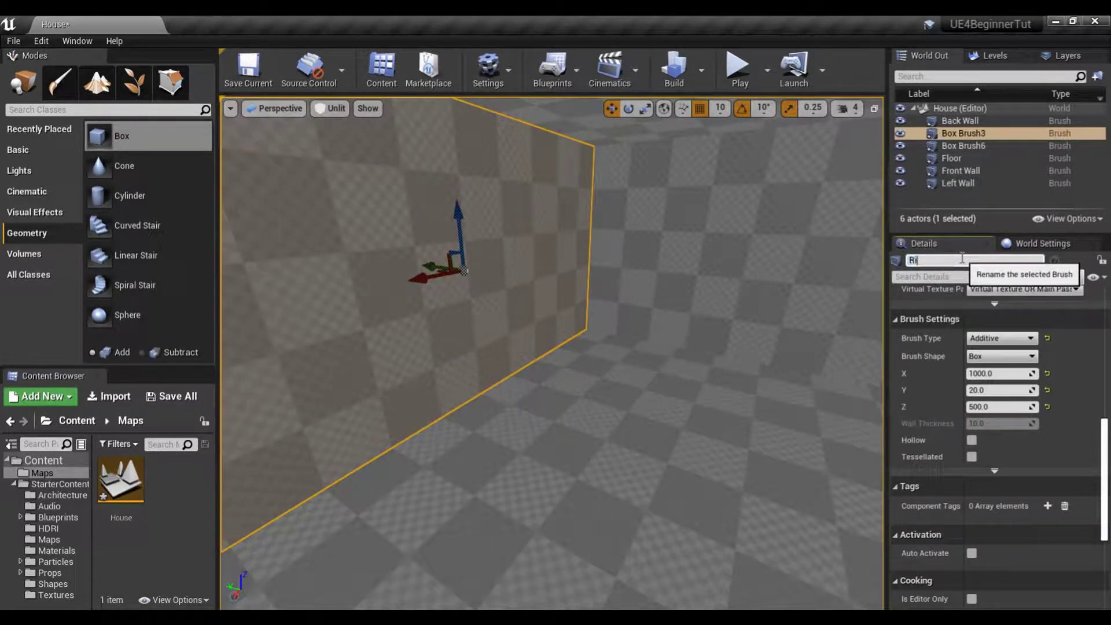
type("ight Wall")
key("Return")
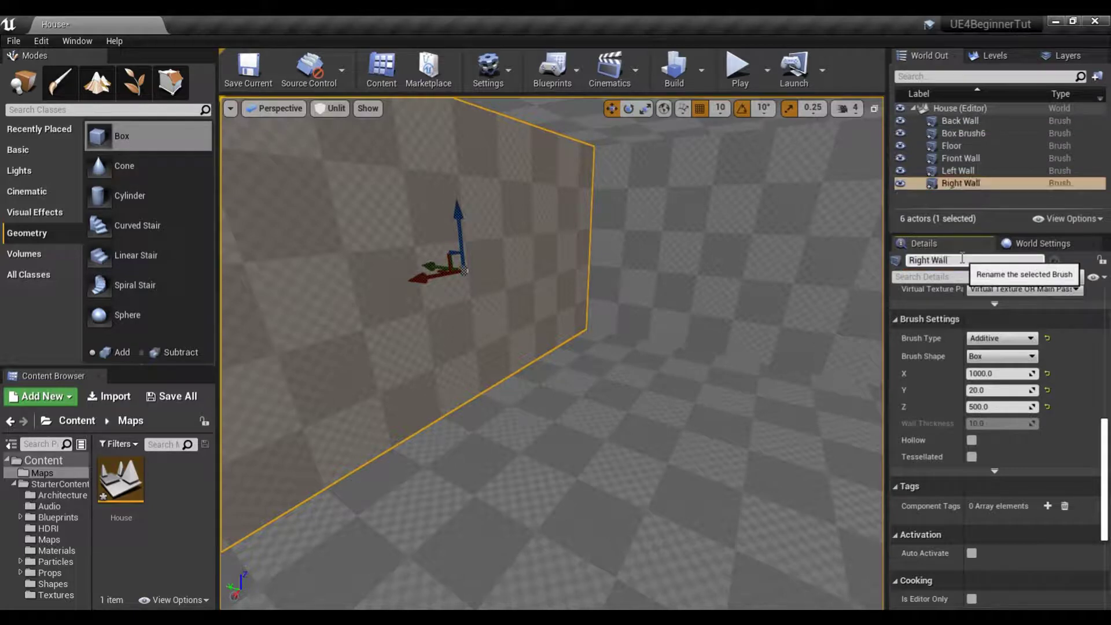
- Select the overhead brush, Box Brush6, and rename it Ceiling
right_click_drag(740, 283, 735, 231)
double_click(962, 133)
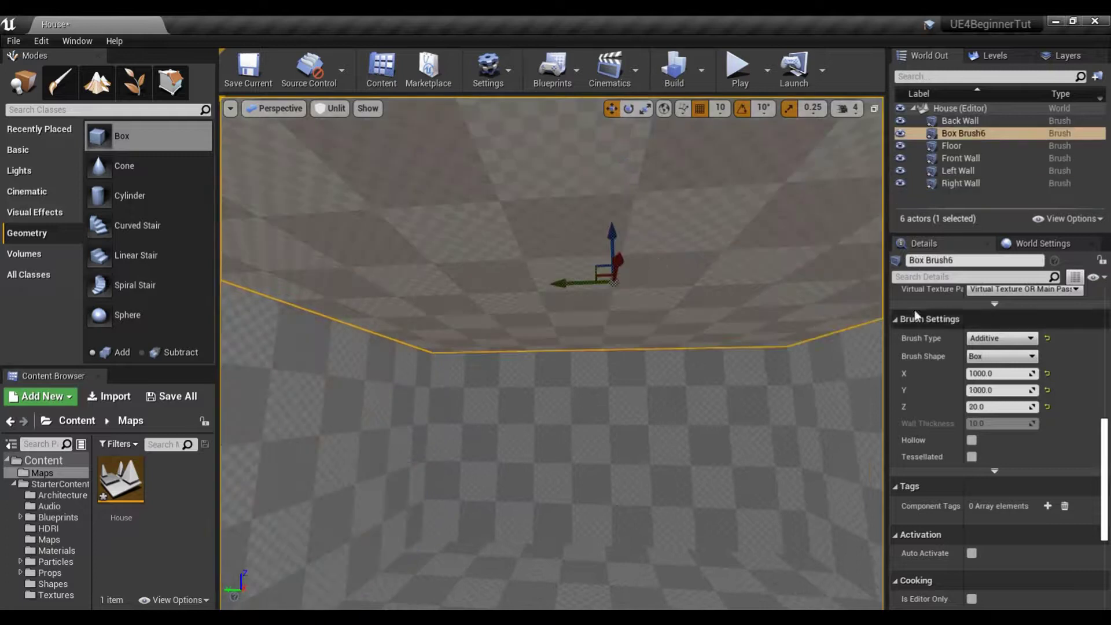
left_click(963, 261)
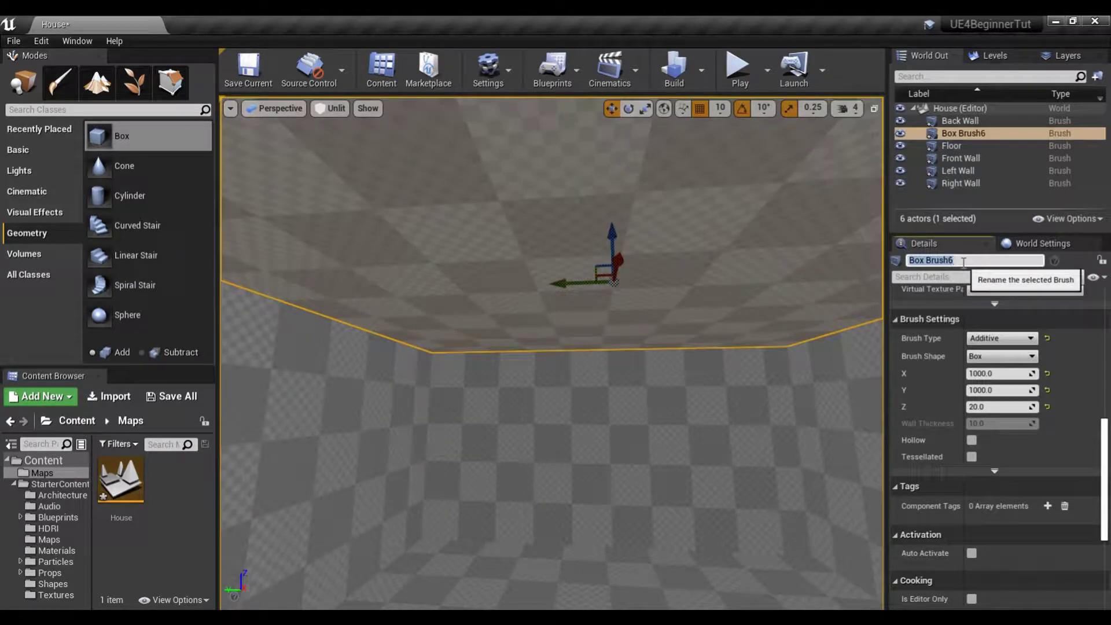
type("Ceiling")
key("Return")
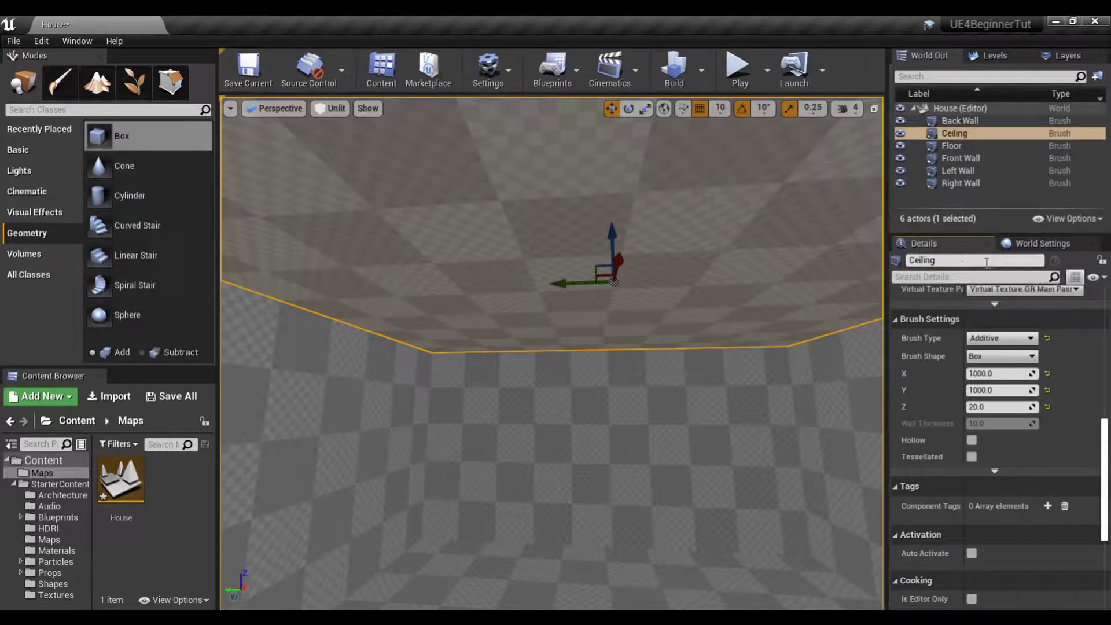
- Check the finished house from above and inside, and save all modified content, including the House level
right_click_drag(579, 347, 579, 405)
right_click_drag(582, 342, 533, 190)
right_click_drag(636, 293, 636, 377)
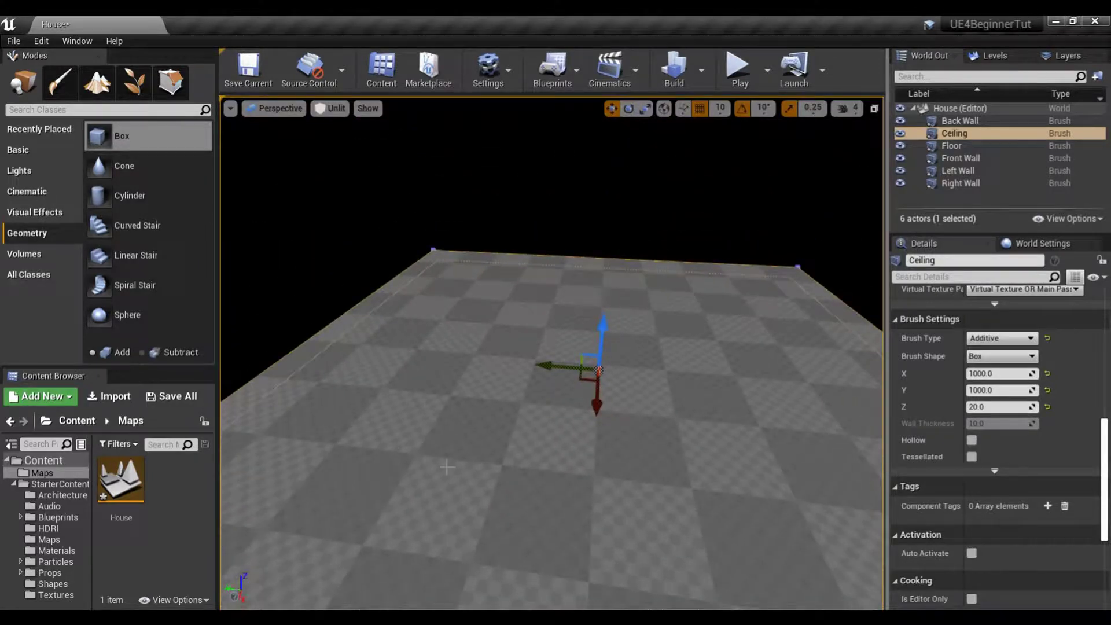
right_click_drag(447, 466, 419, 380)
left_click(180, 402)
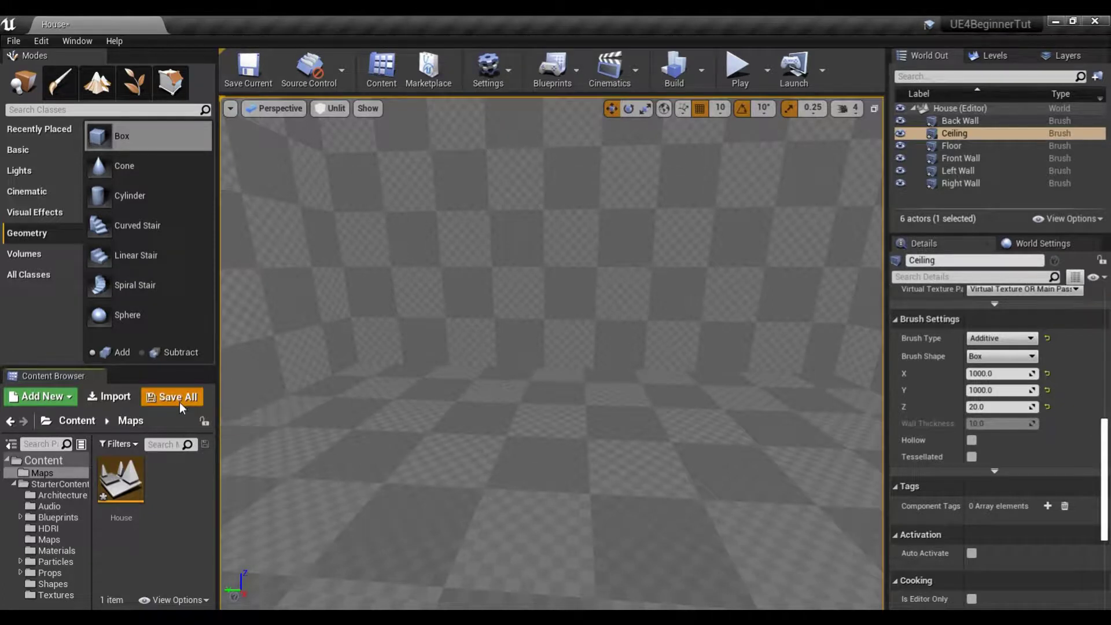
left_click(669, 446)
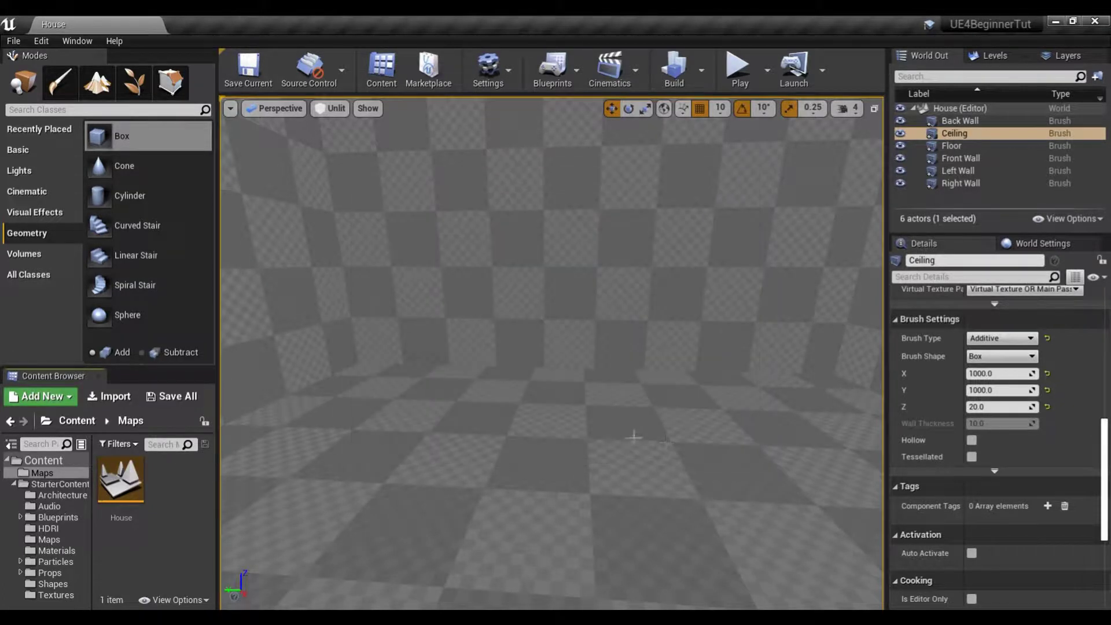
right_click_drag(523, 381, 496, 402)
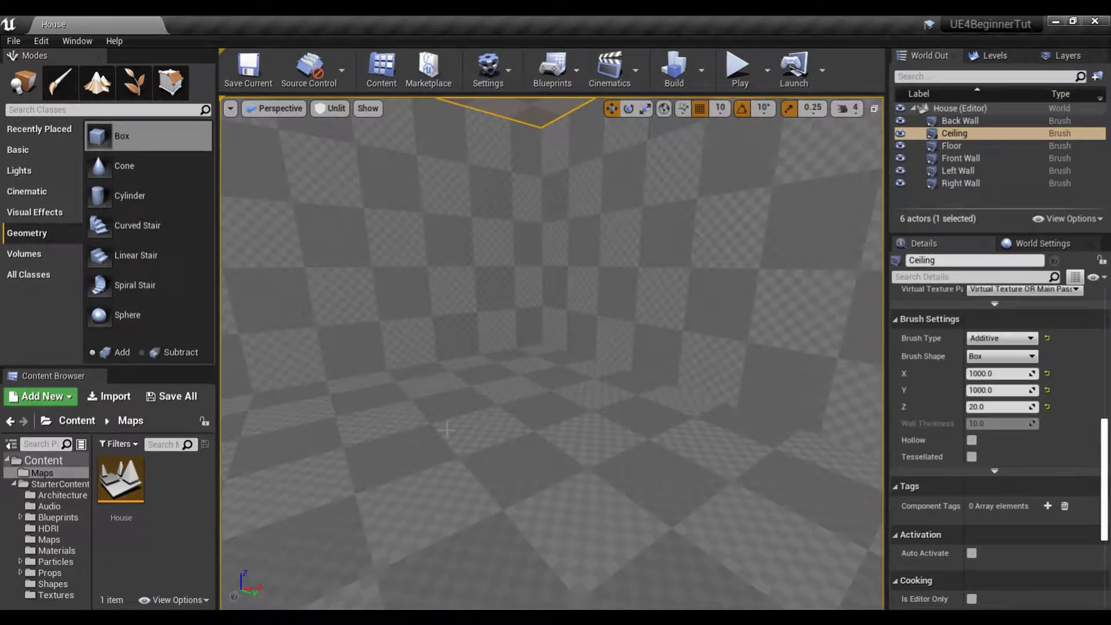